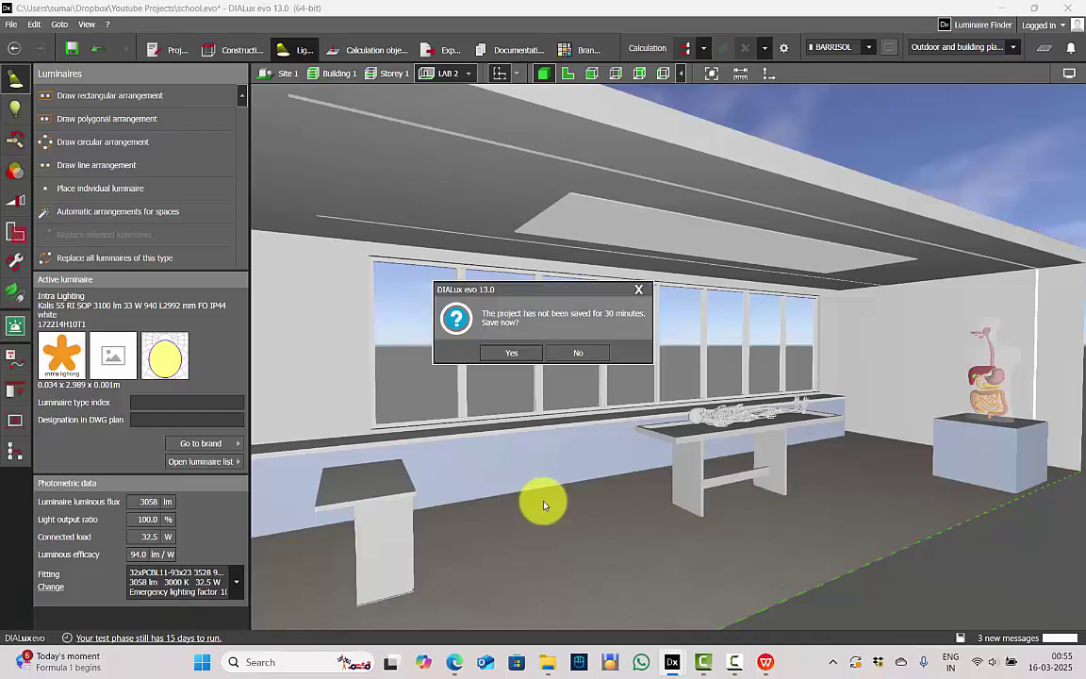
- Save the project and show the whole of Storey 1 from above
{"action": "left_click", "coordinate": [512, 353]}
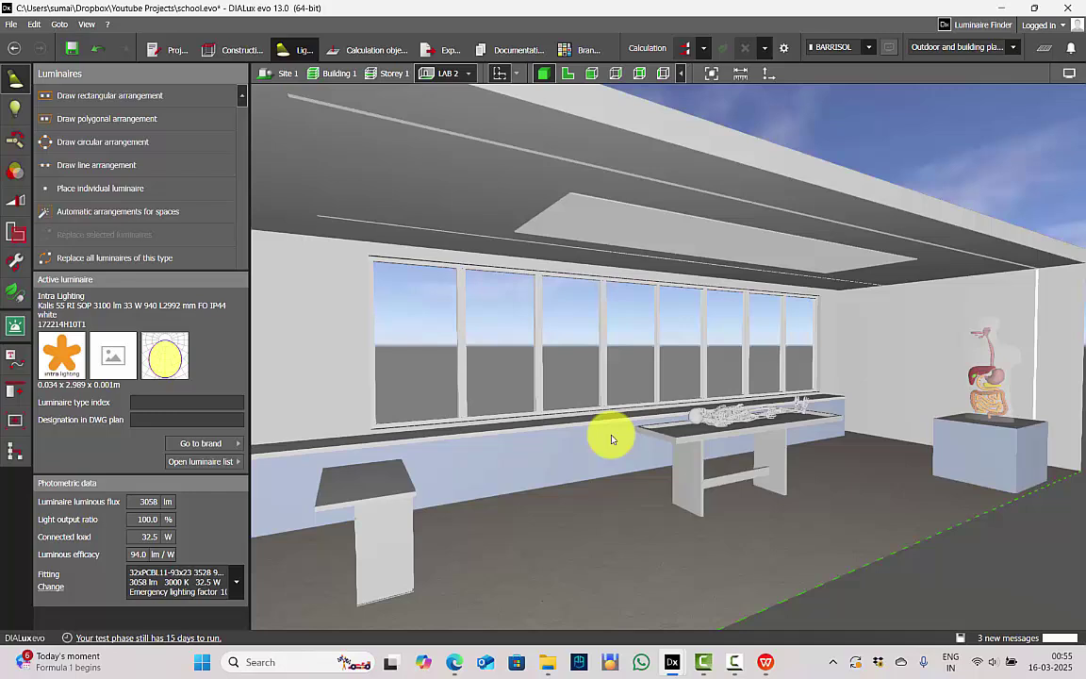
{"action": "right_click_drag", "start_coordinate": [663, 398], "coordinate": [622, 424]}
{"action": "left_click", "coordinate": [389, 73]}
{"action": "scroll", "coordinate": [674, 236], "scroll_direction": "down", "scroll_amount": 5}
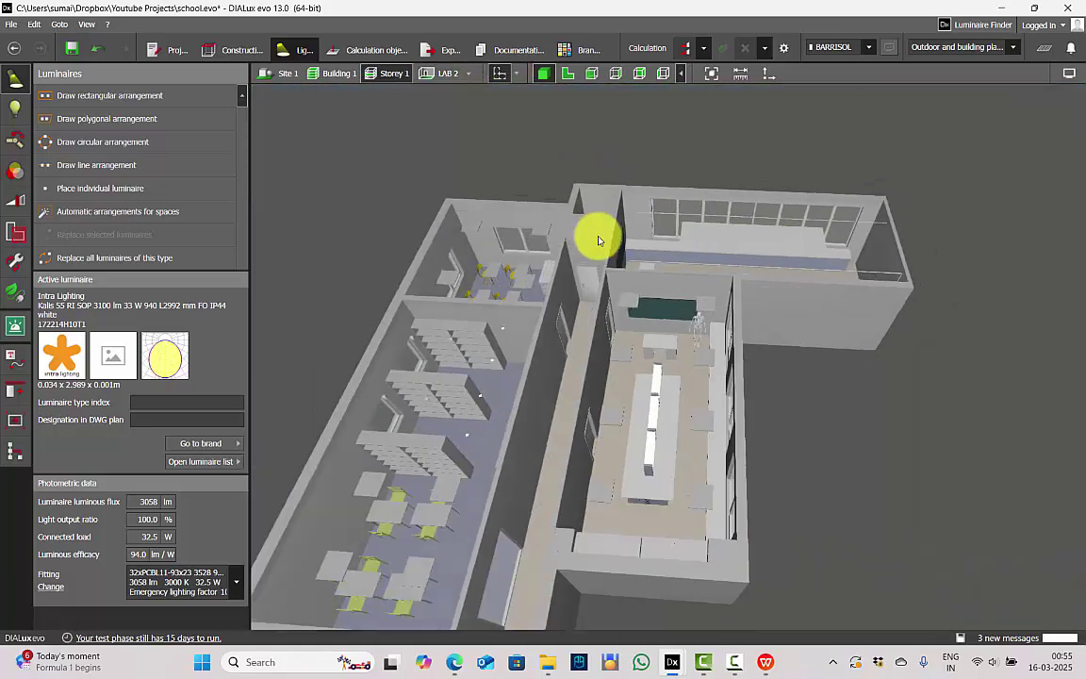
{"action": "right_click_drag", "start_coordinate": [575, 282], "coordinate": [566, 323]}
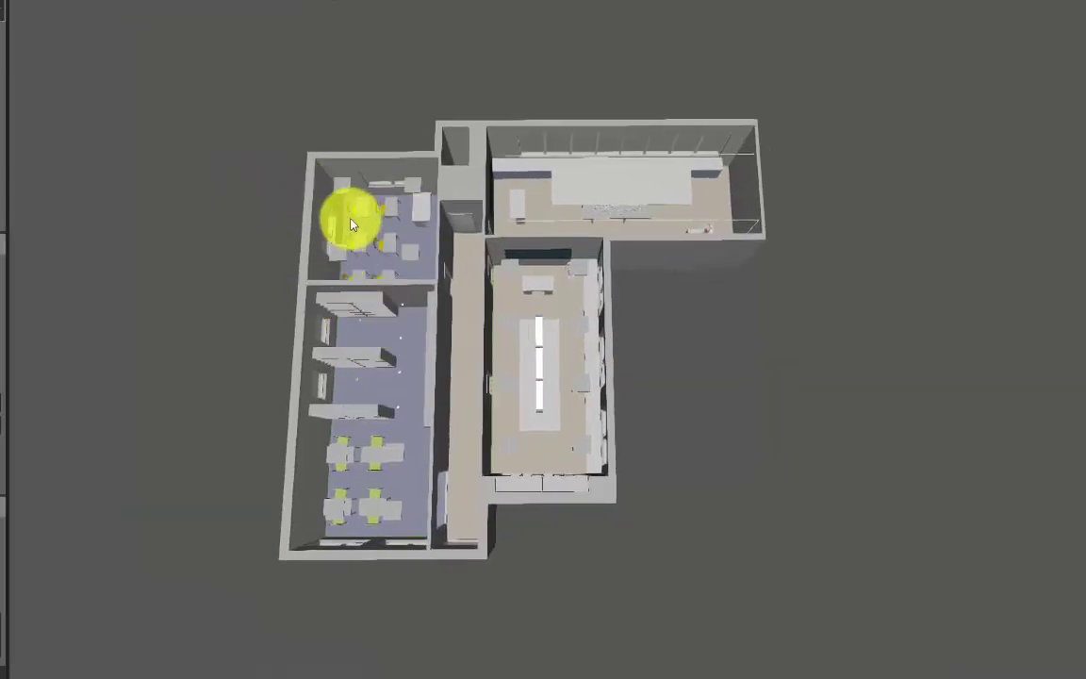
{"action": "scroll", "coordinate": [306, 333], "scroll_direction": "up", "scroll_amount": 2}
{"action": "right_click_drag", "start_coordinate": [305, 333], "coordinate": [486, 364]}
{"action": "middle_click_drag", "start_coordinate": [488, 368], "coordinate": [355, 142]}
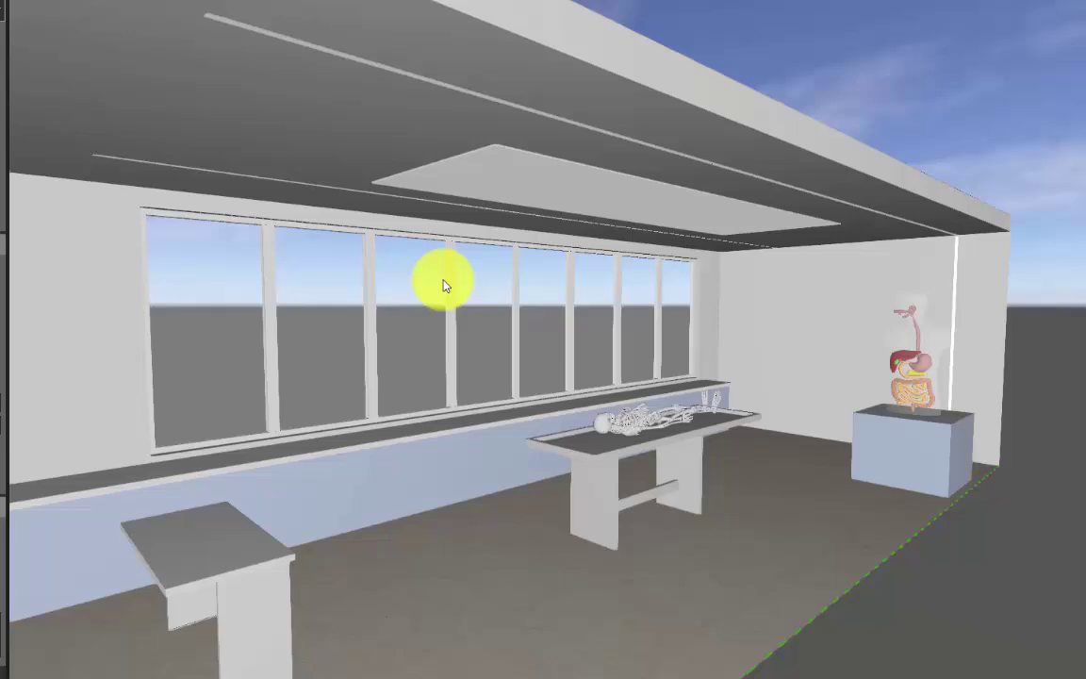
- Examine LAB 2 around its teacher's desk and blackboard, the skeleton table and the anatomy model on the pedestal
{"action": "middle_click_drag", "start_coordinate": [443, 286], "coordinate": [116, 406]}
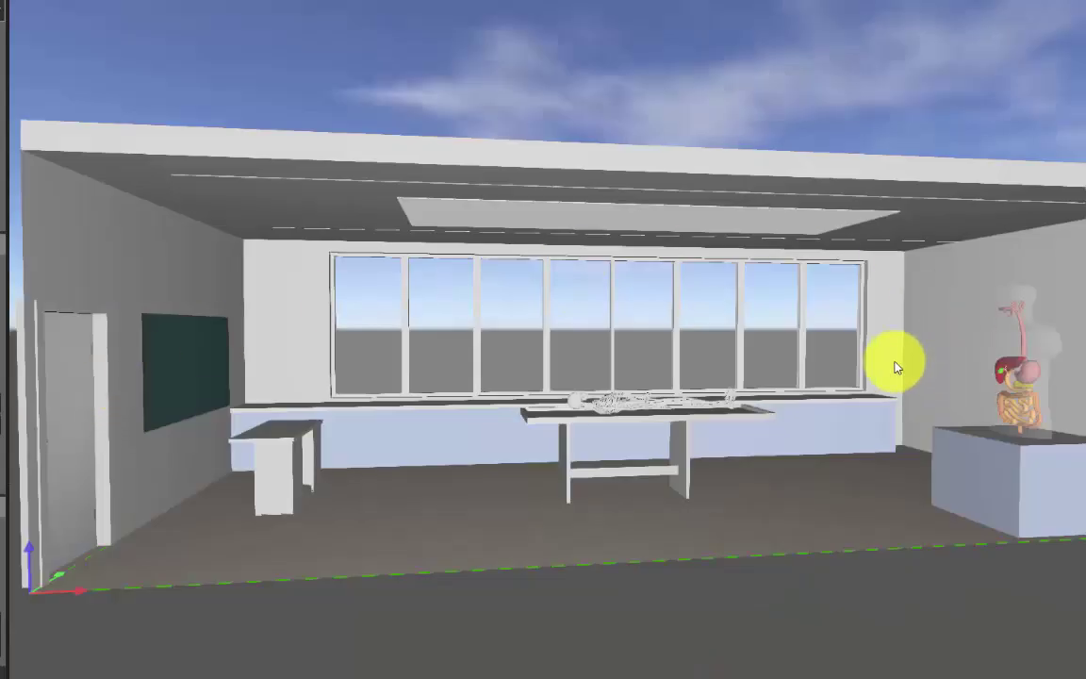
{"action": "middle_click_drag", "start_coordinate": [896, 363], "coordinate": [330, 352]}
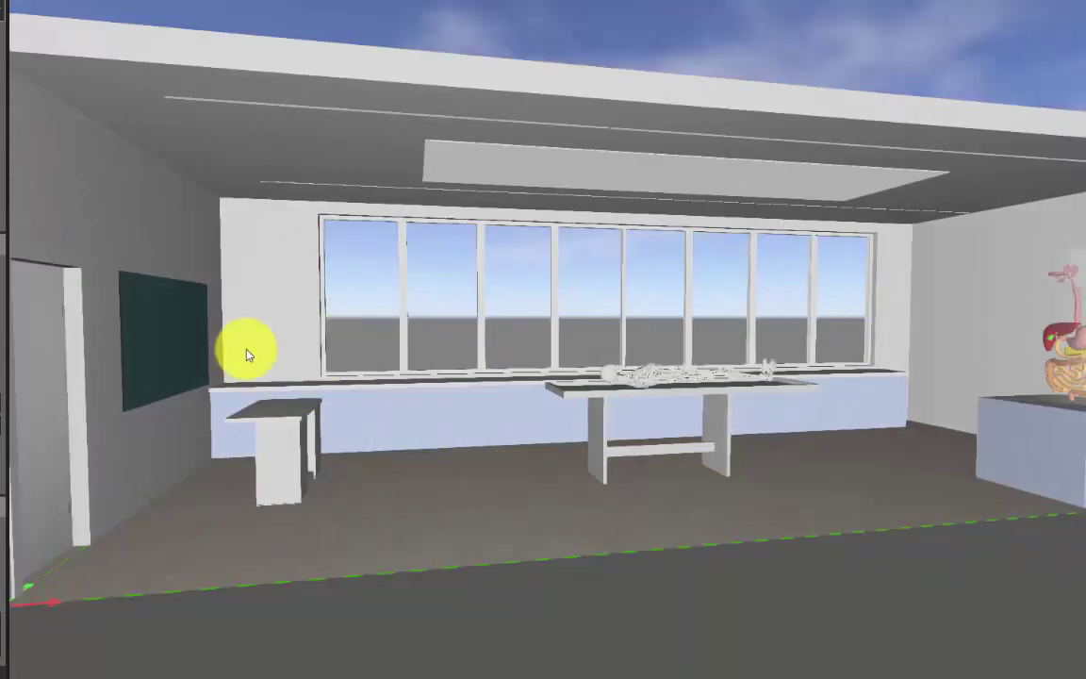
{"action": "scroll", "coordinate": [162, 346], "scroll_direction": "up", "scroll_amount": 3}
{"action": "middle_click_drag", "start_coordinate": [296, 429], "coordinate": [323, 410]}
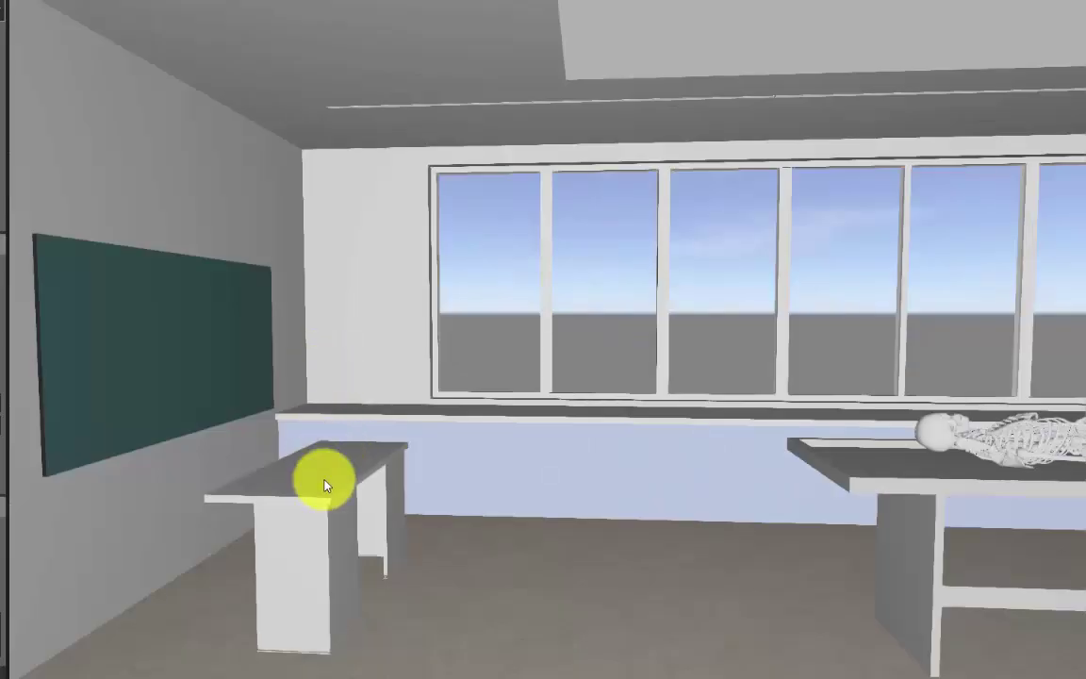
{"action": "scroll", "coordinate": [446, 429], "scroll_direction": "down", "scroll_amount": 1}
{"action": "middle_click_drag", "start_coordinate": [267, 387], "coordinate": [448, 421]}
{"action": "middle_click_drag", "start_coordinate": [929, 364], "coordinate": [689, 544]}
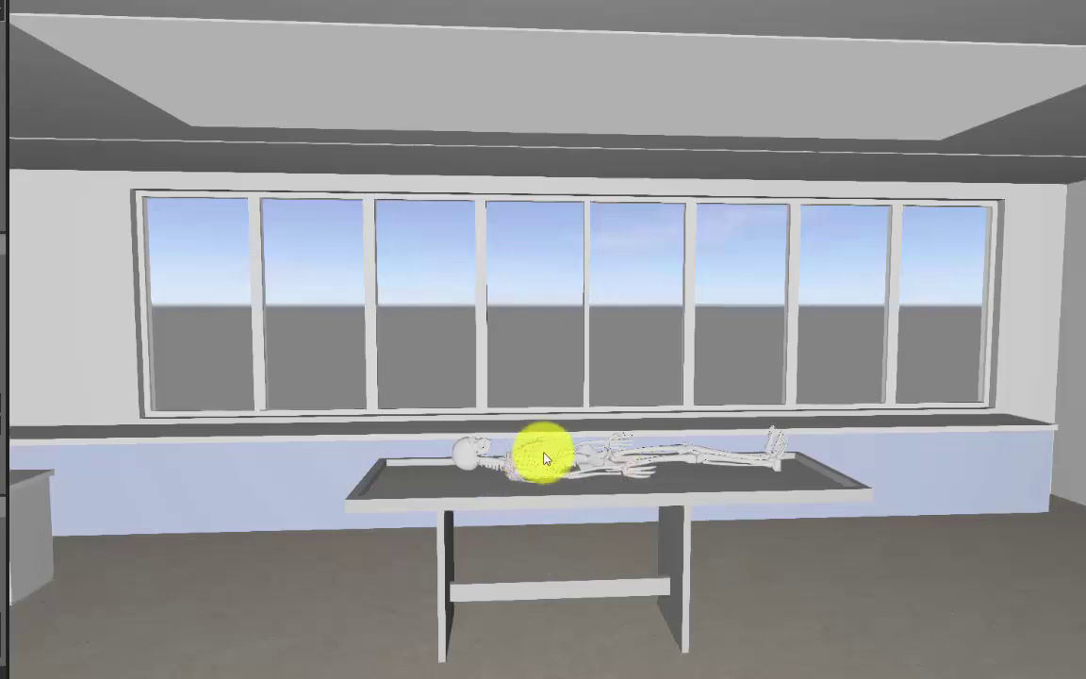
{"action": "right_click_drag", "start_coordinate": [728, 447], "coordinate": [689, 448]}
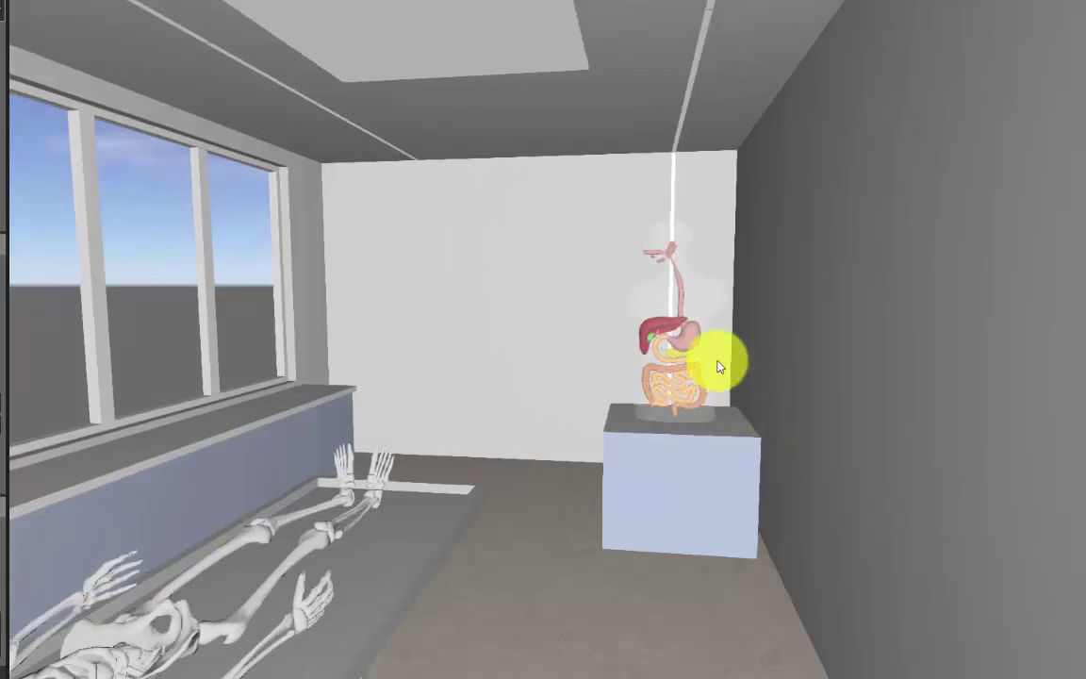
{"action": "right_click_drag", "start_coordinate": [669, 325], "coordinate": [357, 367]}
{"action": "mouse_move", "coordinate": [358, 372]}
{"action": "left_mouse_down"}
{"action": "mouse_move", "coordinate": [334, 376]}
{"action": "mouse_move", "coordinate": [378, 364]}
{"action": "mouse_move", "coordinate": [373, 372]}
{"action": "left_mouse_up"}
{"action": "scroll", "coordinate": [371, 372], "scroll_direction": "up", "scroll_amount": 2}
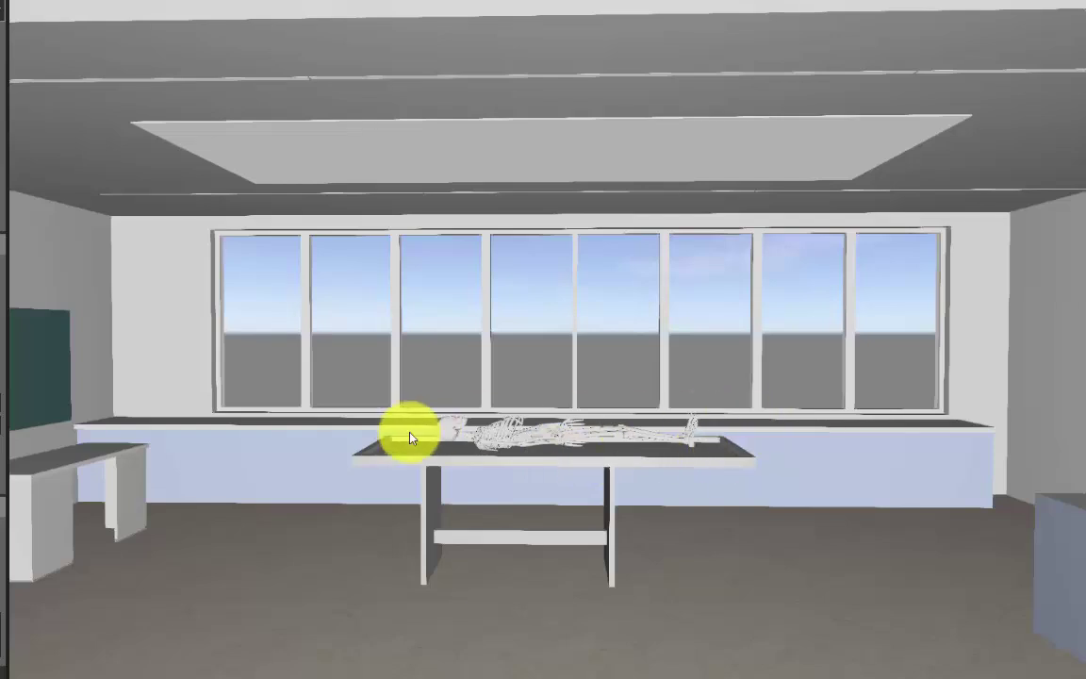
{"action": "left_click", "coordinate": [443, 473]}
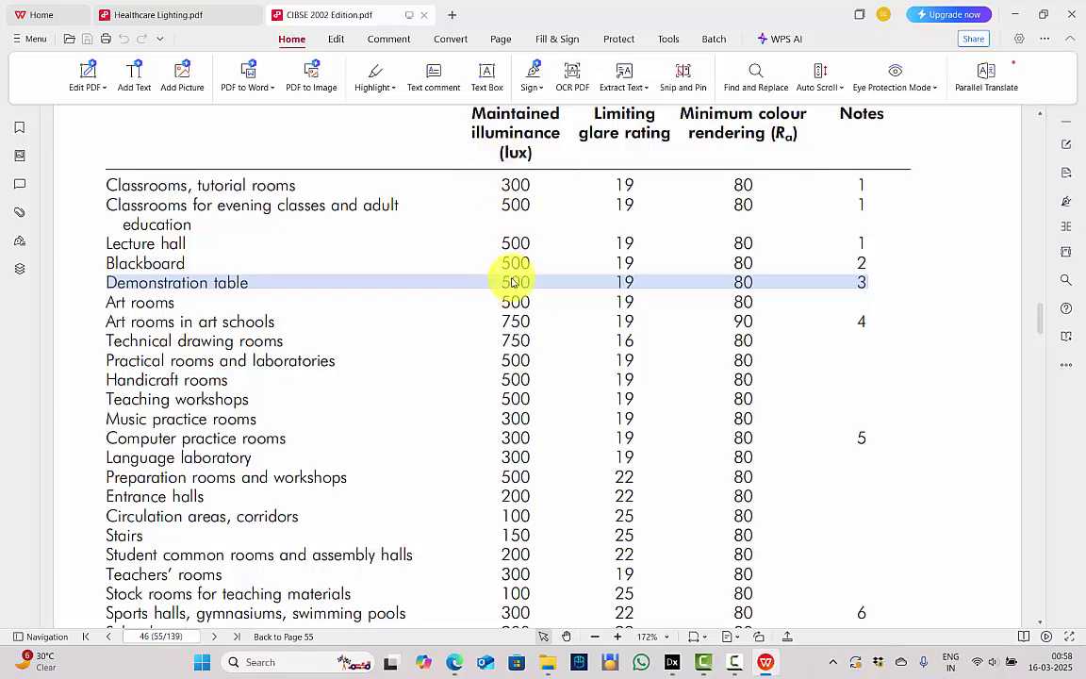
- Compare the demonstration table requirements in the CIBSE 2002 Edition PDF in WPS with the skeleton table in DIALux evo
{"action": "left_click", "coordinate": [765, 660]}
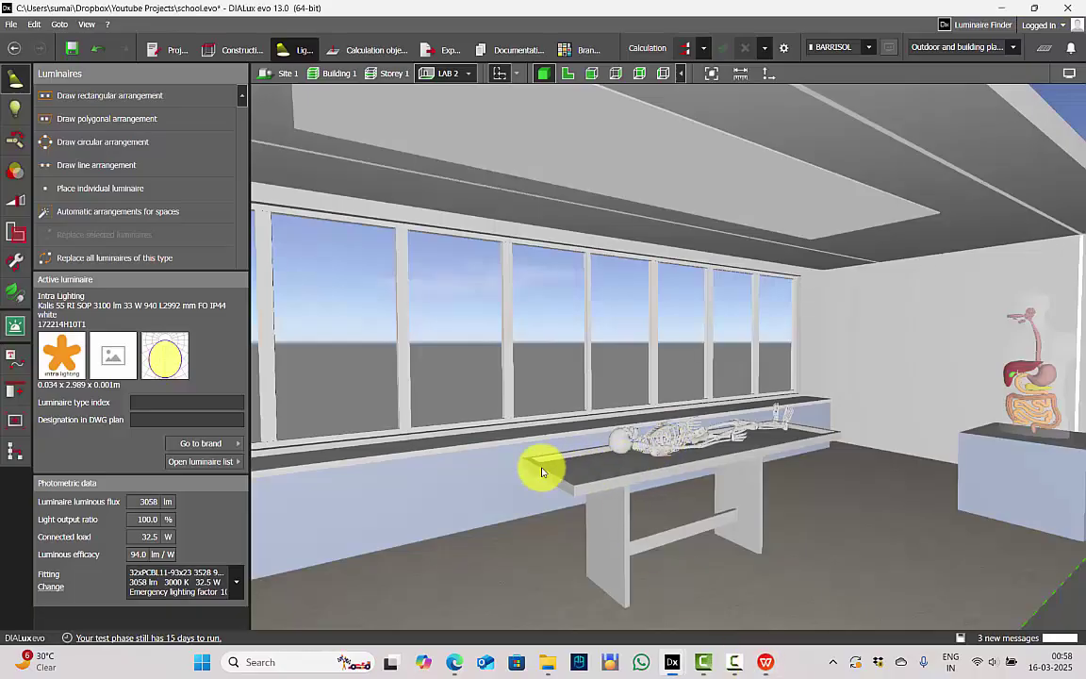
{"action": "scroll", "coordinate": [707, 414], "scroll_direction": "down", "scroll_amount": 1}
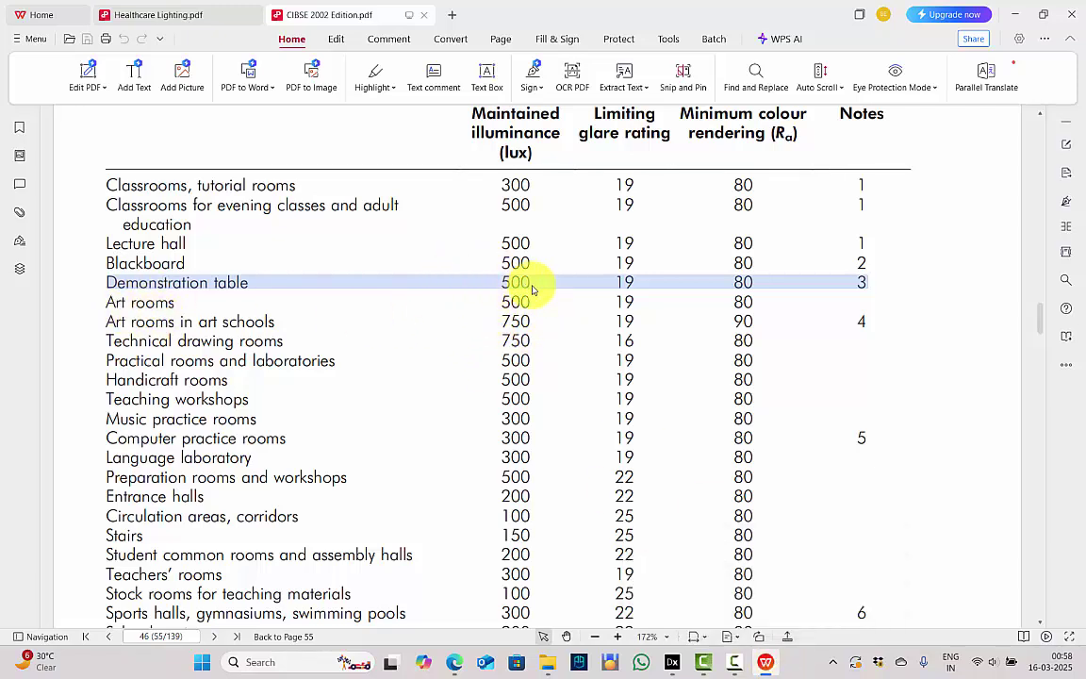
{"action": "left_click", "coordinate": [765, 662]}
{"action": "left_click_drag", "start_coordinate": [661, 382], "coordinate": [754, 432]}
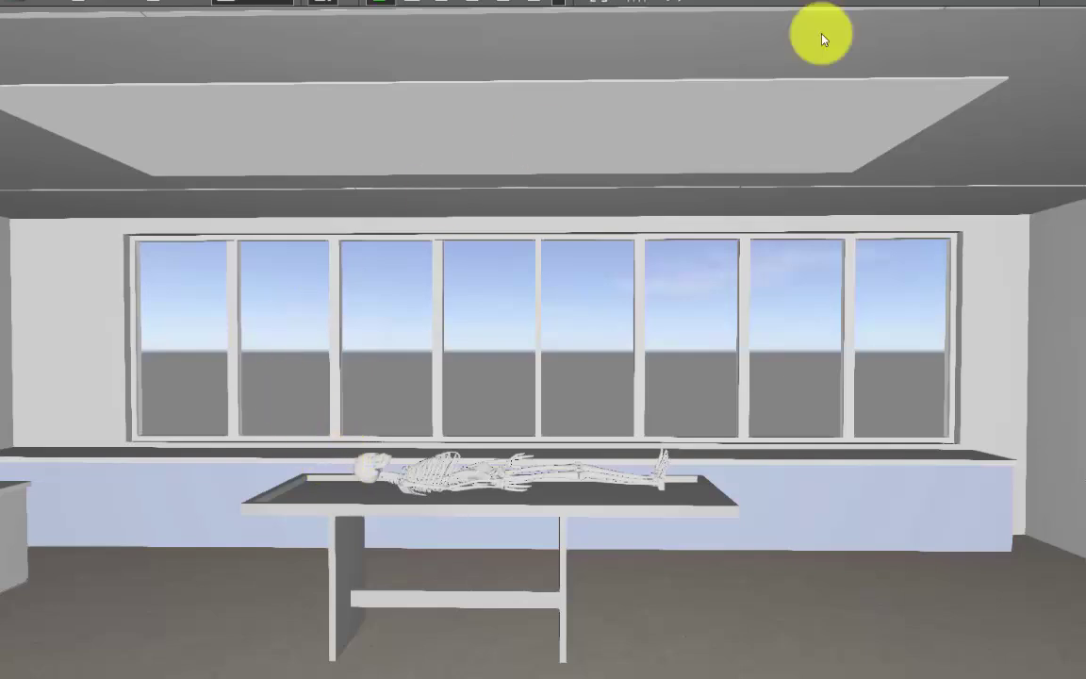
- Show the LEO alignment of the luminaires in LAB 2 and examine the arrow aimed at the skeleton table
{"action": "left_click", "coordinate": [1060, 4]}
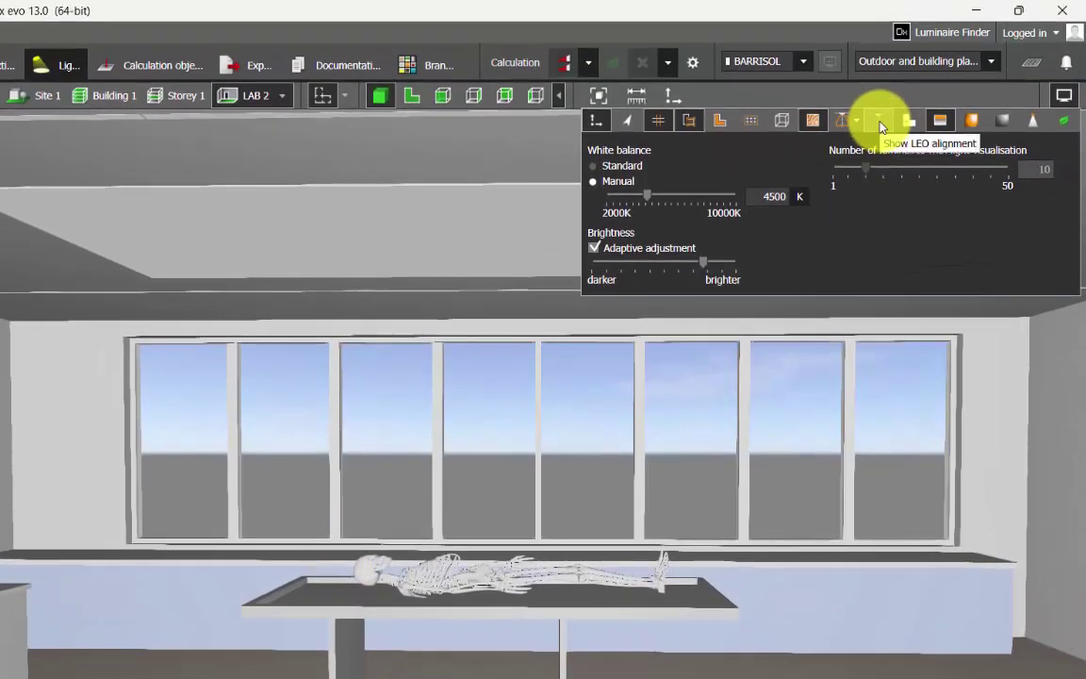
{"action": "left_click", "coordinate": [877, 120]}
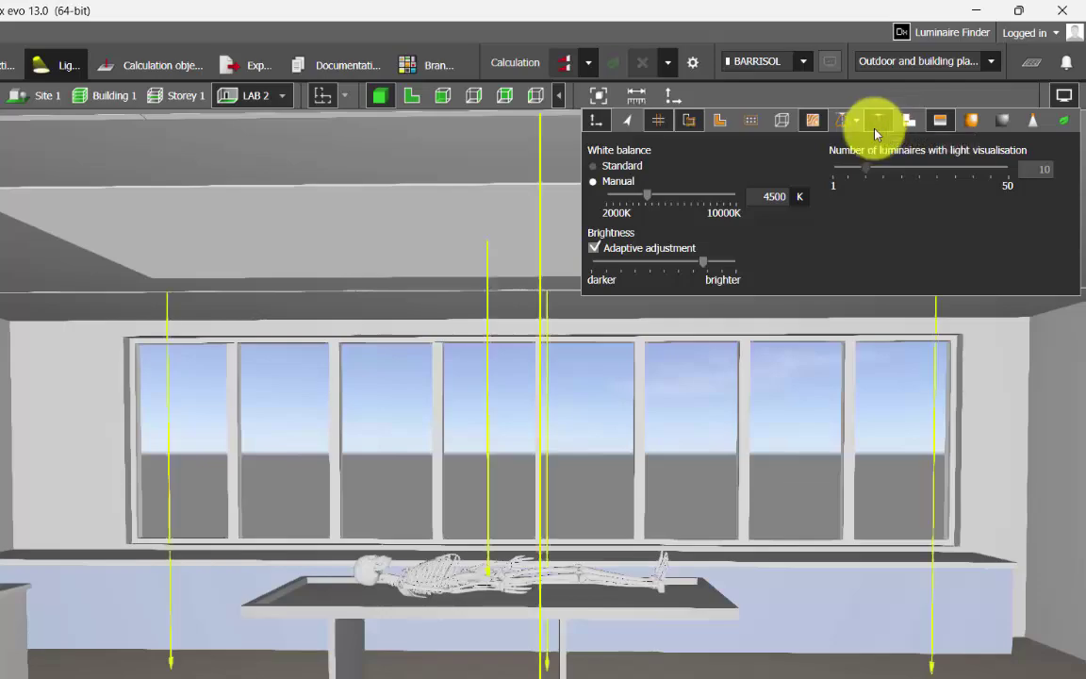
{"action": "right_click_drag", "start_coordinate": [746, 673], "coordinate": [696, 571]}
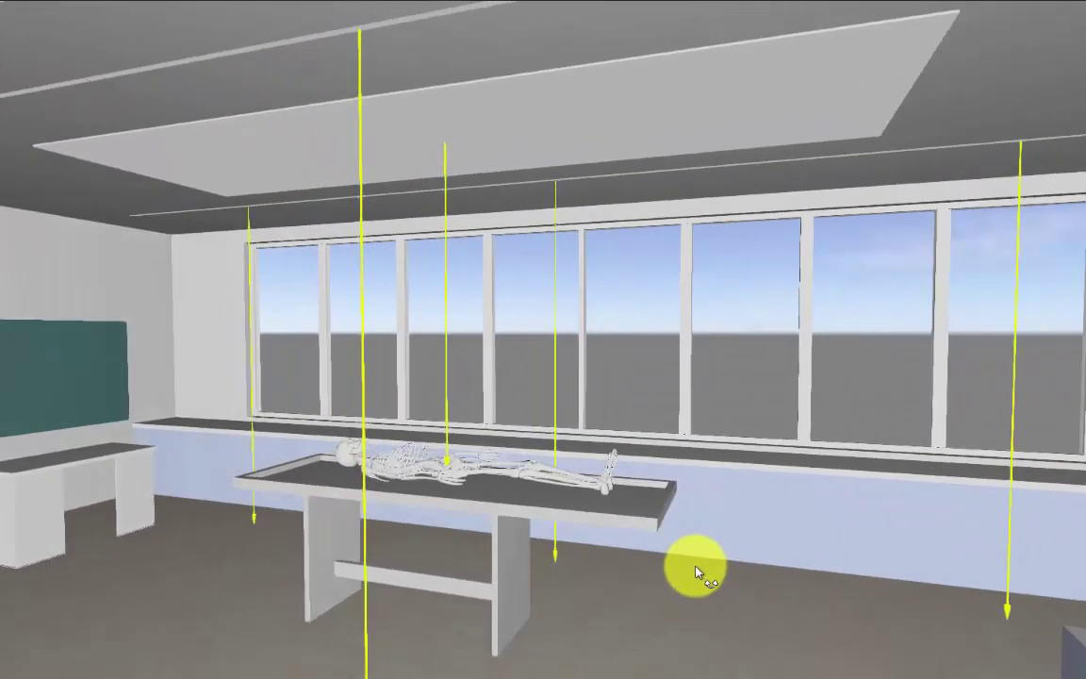
{"action": "left_click_drag", "start_coordinate": [696, 572], "coordinate": [695, 575]}
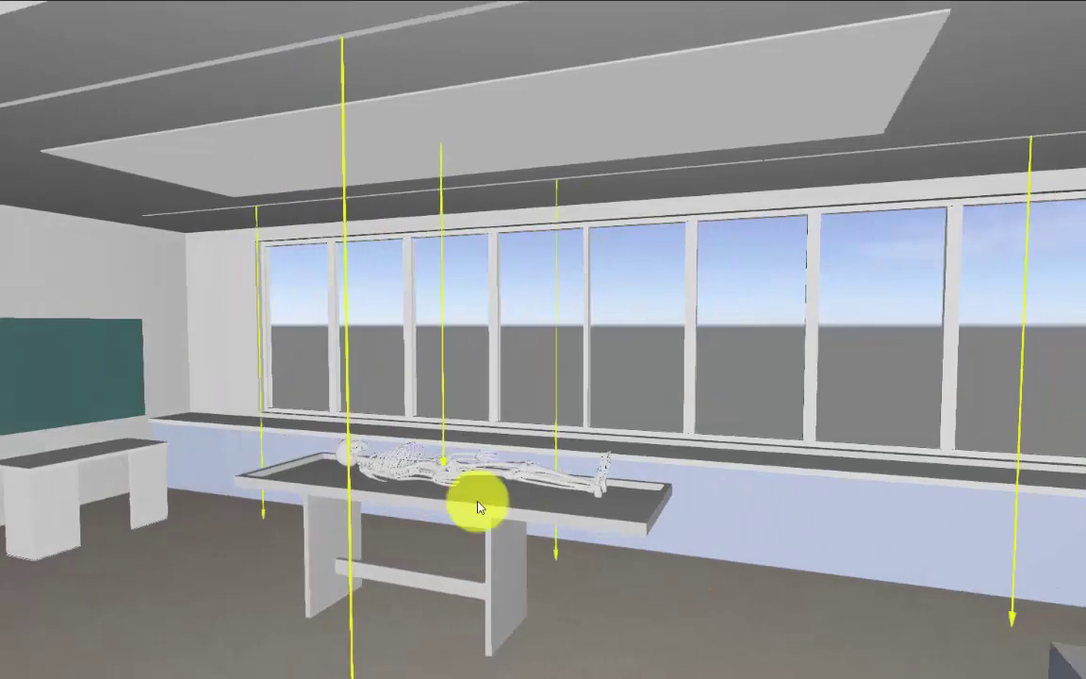
{"action": "left_click", "coordinate": [260, 475]}
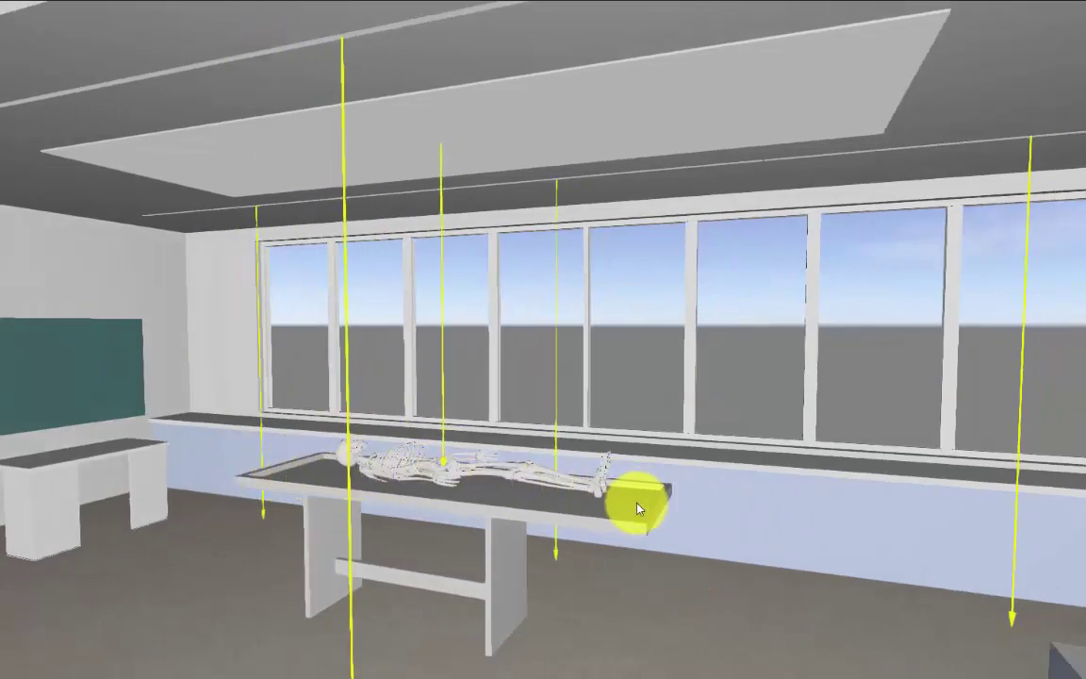
{"action": "left_click", "coordinate": [256, 473]}
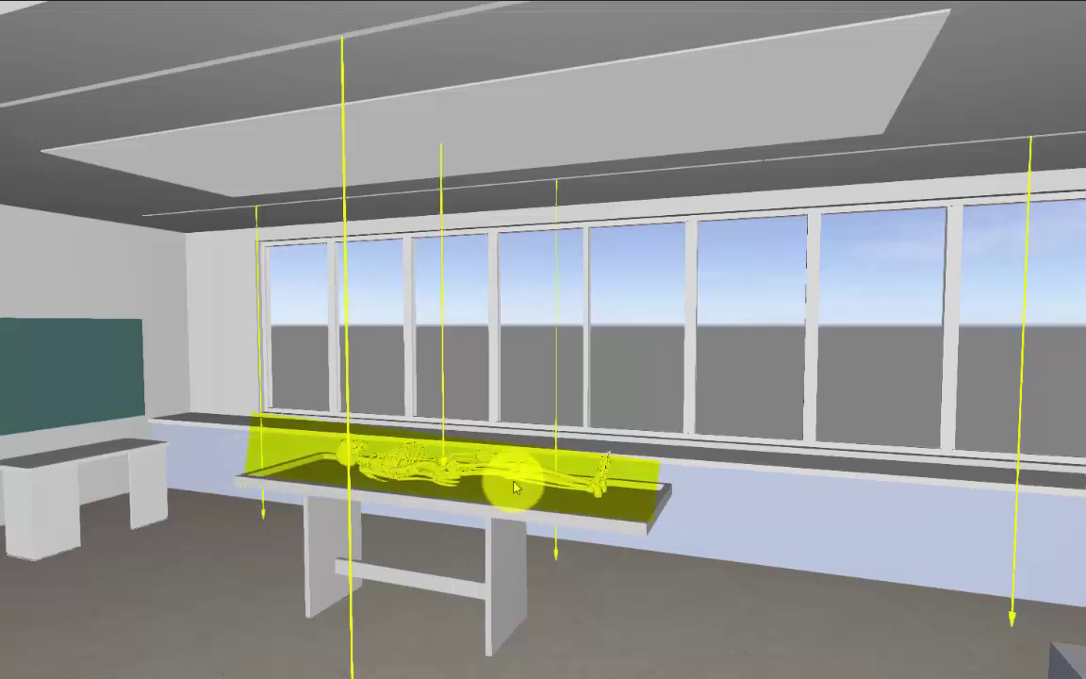
{"action": "left_click", "coordinate": [441, 136]}
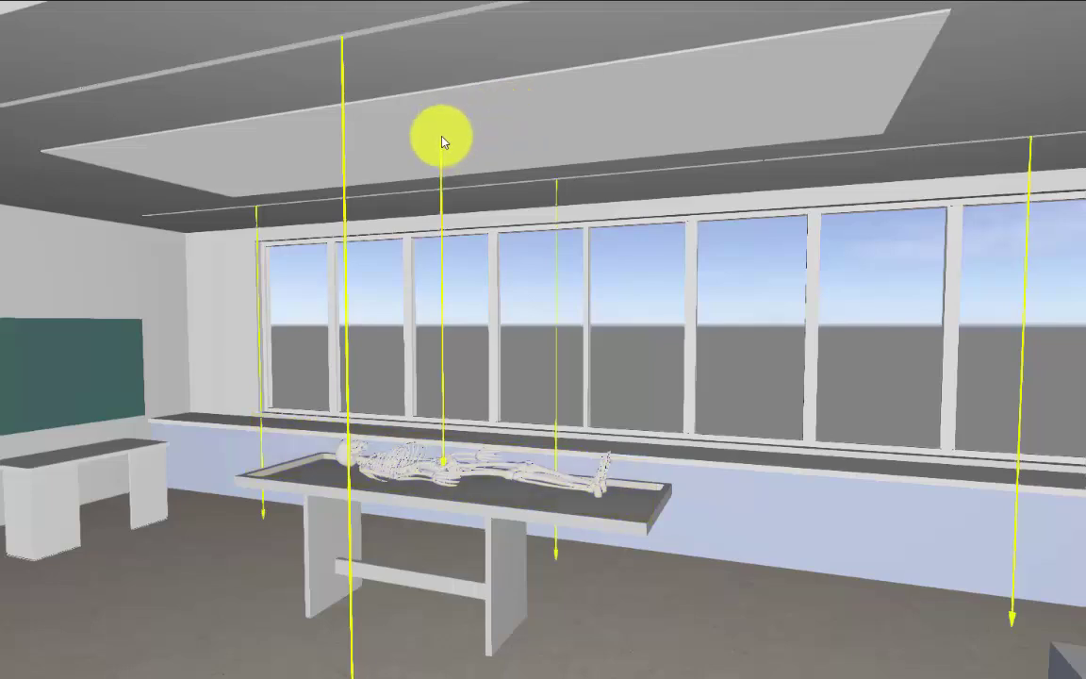
{"action": "scroll", "coordinate": [446, 153], "scroll_direction": "up", "scroll_amount": 3}
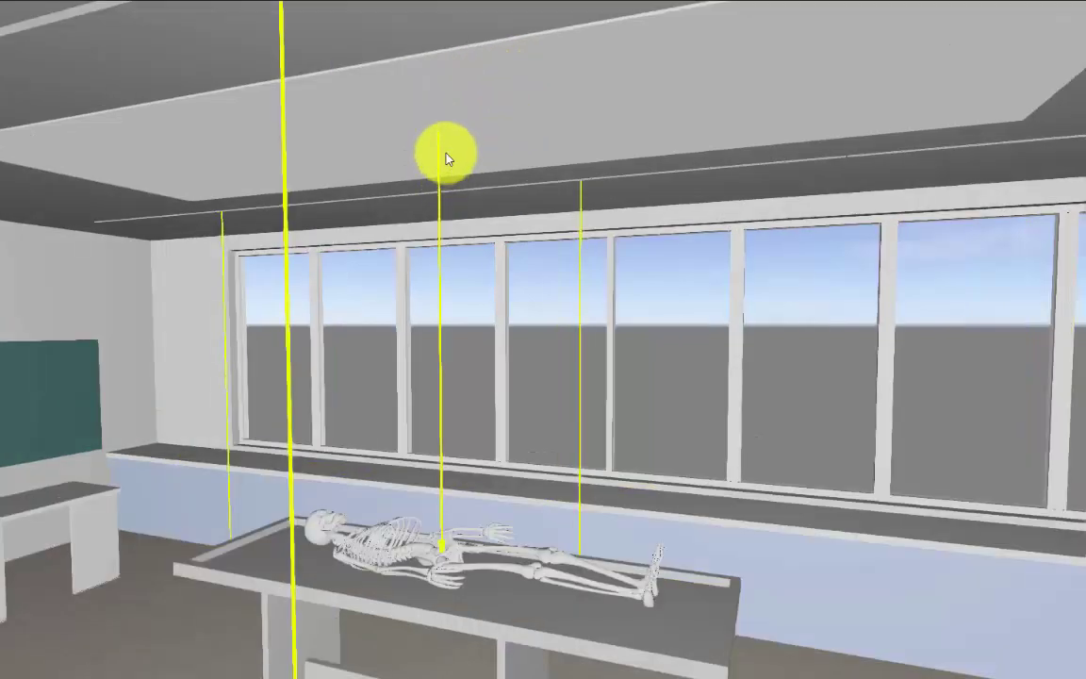
{"action": "left_click", "coordinate": [447, 536]}
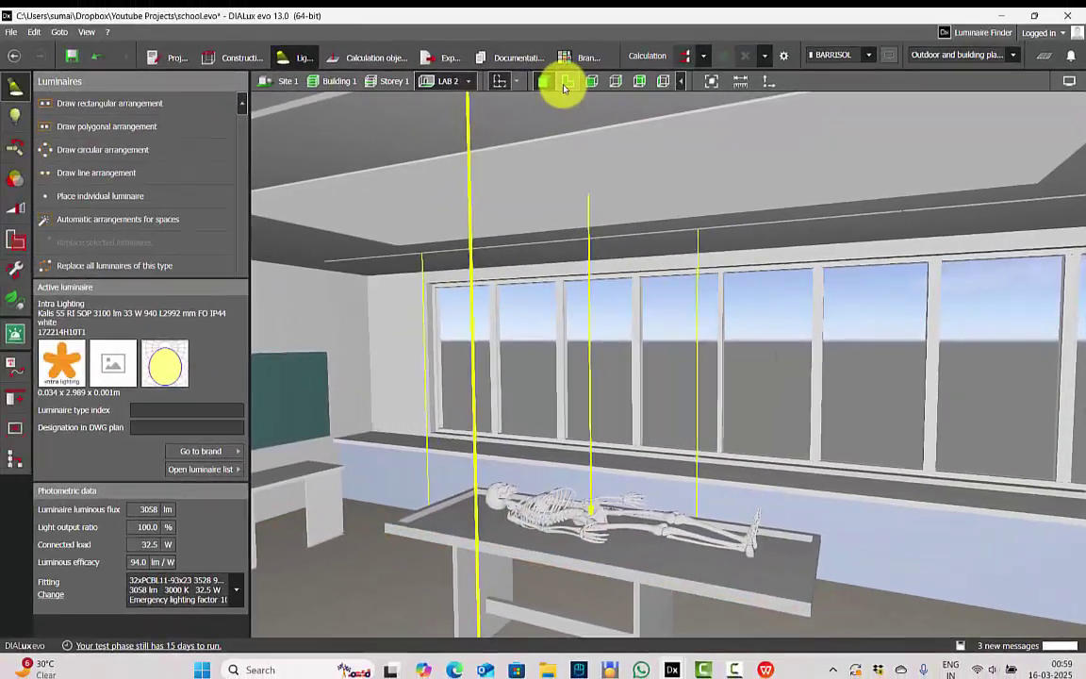
- Draw a rectangular calculation surface of about 2.655 by 0.805 m over the skeleton table in the floor plan
{"action": "left_click", "coordinate": [564, 85]}
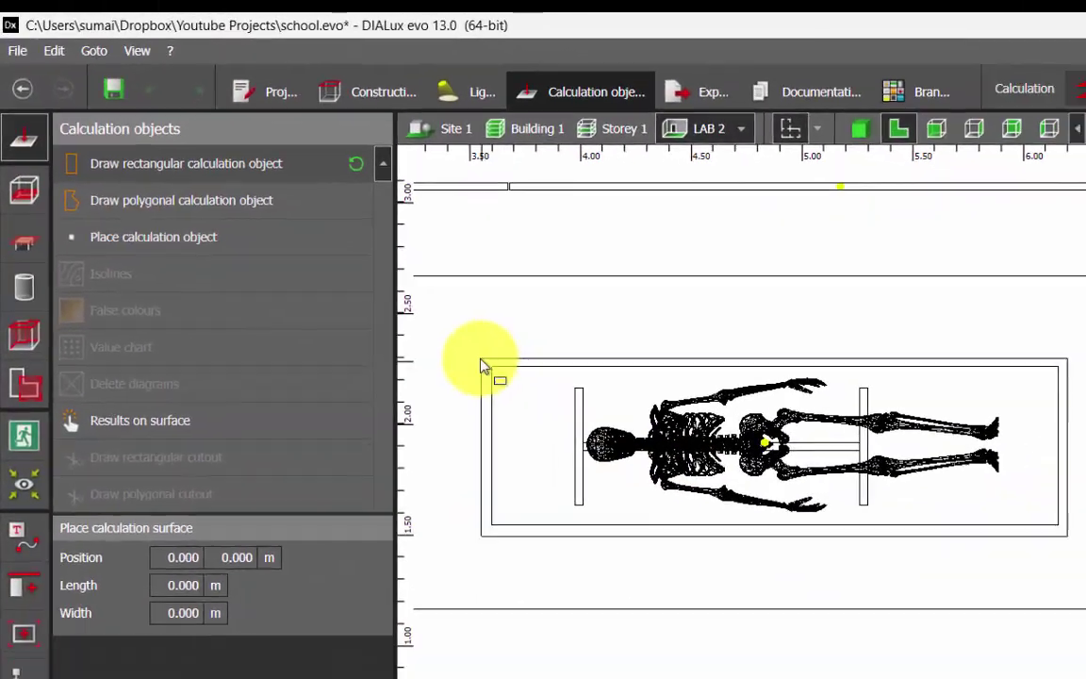
{"action": "left_click", "coordinate": [552, 412]}
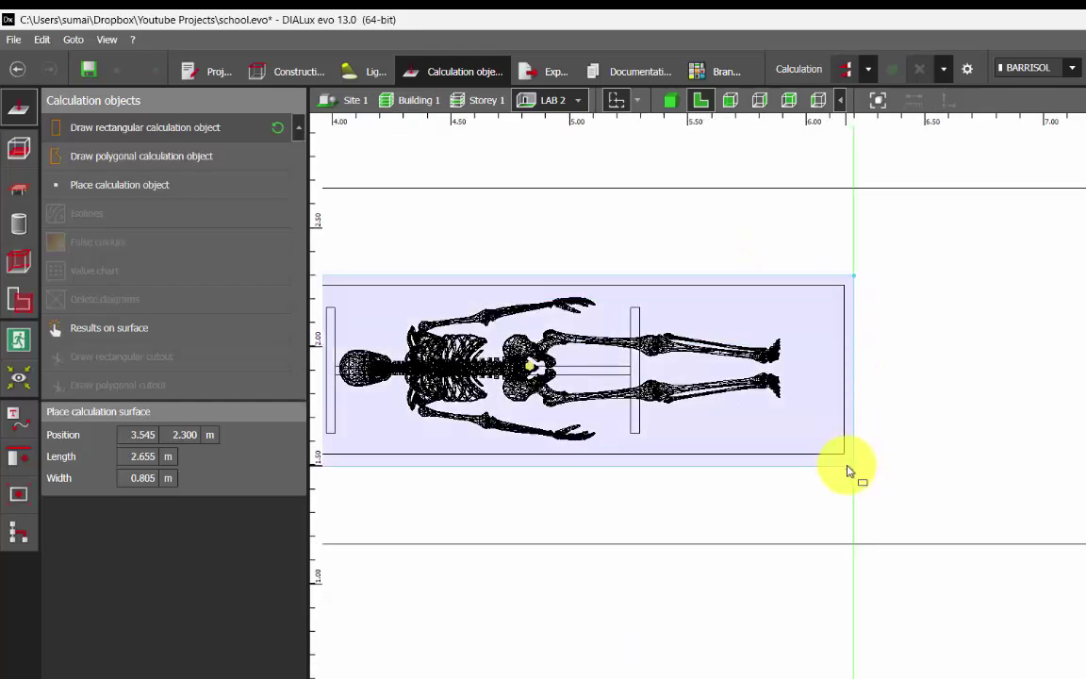
{"action": "left_click", "coordinate": [849, 463]}
- Lower the new calculation surface from the ceiling to the skeleton table's top, at a height of about 0.915 m
{"action": "scroll", "coordinate": [981, 407], "scroll_direction": "down", "scroll_amount": 2}
{"action": "left_click", "coordinate": [730, 100]}
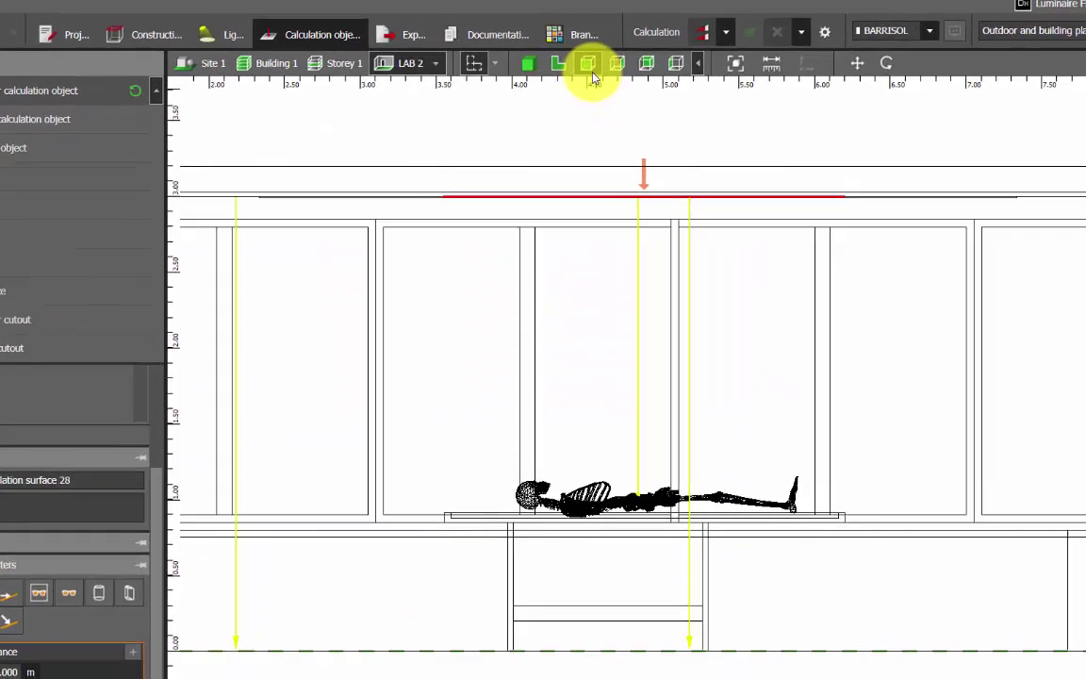
{"action": "left_click_drag", "start_coordinate": [481, 85], "coordinate": [469, 398]}
{"action": "scroll", "coordinate": [427, 514], "scroll_direction": "up", "scroll_amount": 10}
{"action": "scroll", "coordinate": [555, 355], "scroll_direction": "down", "scroll_amount": 3}
{"action": "scroll", "coordinate": [322, 358], "scroll_direction": "up", "scroll_amount": 1}
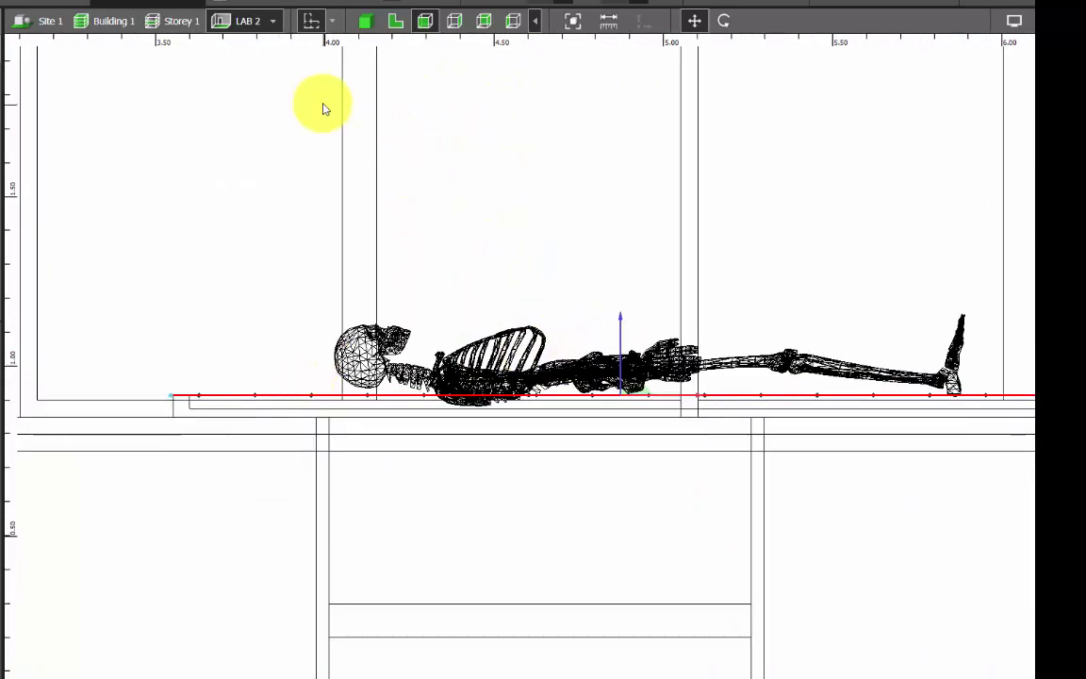
- Rename the calculation surface on the skeleton table as DEMONSTRATION TABLE
{"action": "left_click", "coordinate": [365, 21]}
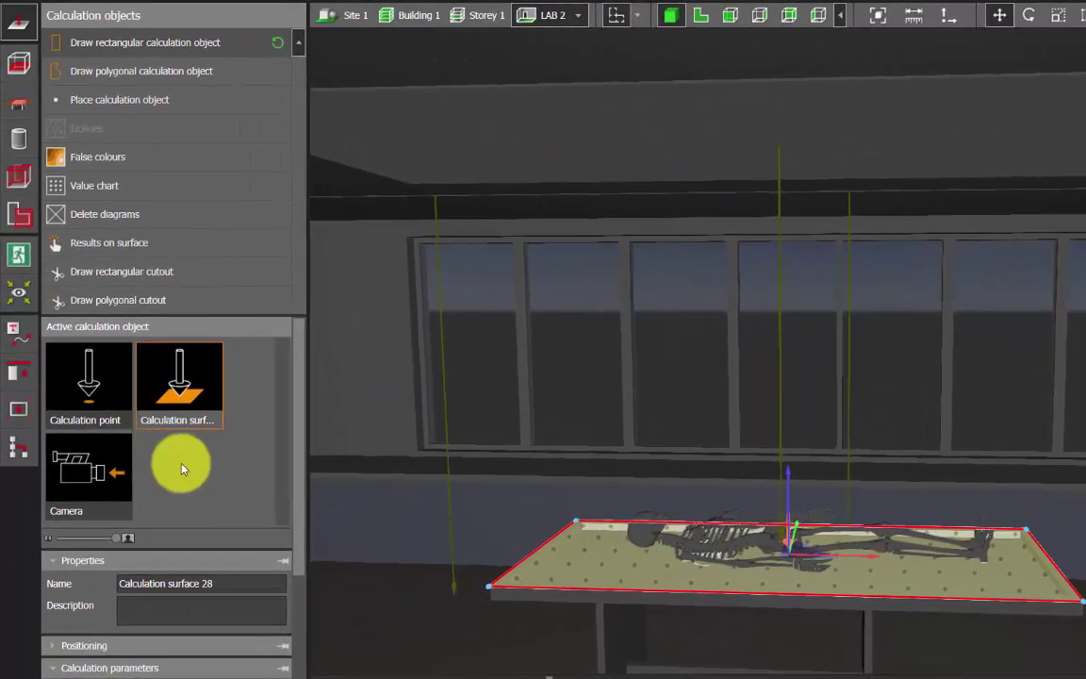
{"action": "left_click", "coordinate": [69, 586]}
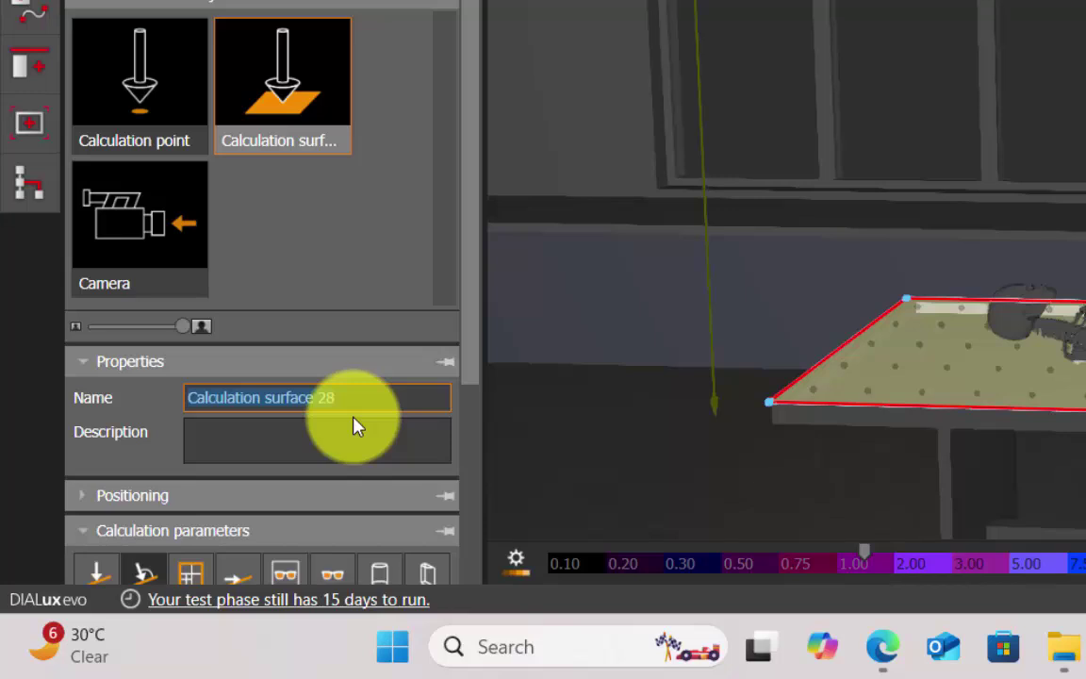
{"action": "type", "text": "DEMO"}
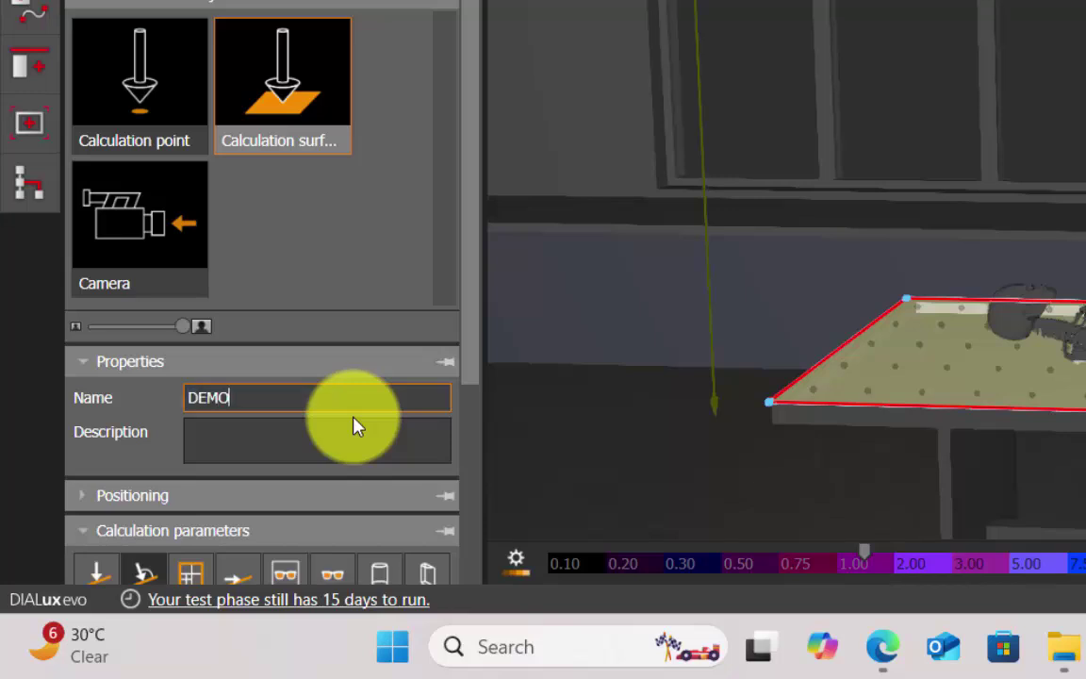
{"action": "type", "text": "NSTRATION TABLE"}
{"action": "key", "text": "Return"}
- Review the demonstration table surface's positioning values and its calculation parameters
{"action": "scroll", "coordinate": [358, 420], "scroll_direction": "down", "scroll_amount": 3}
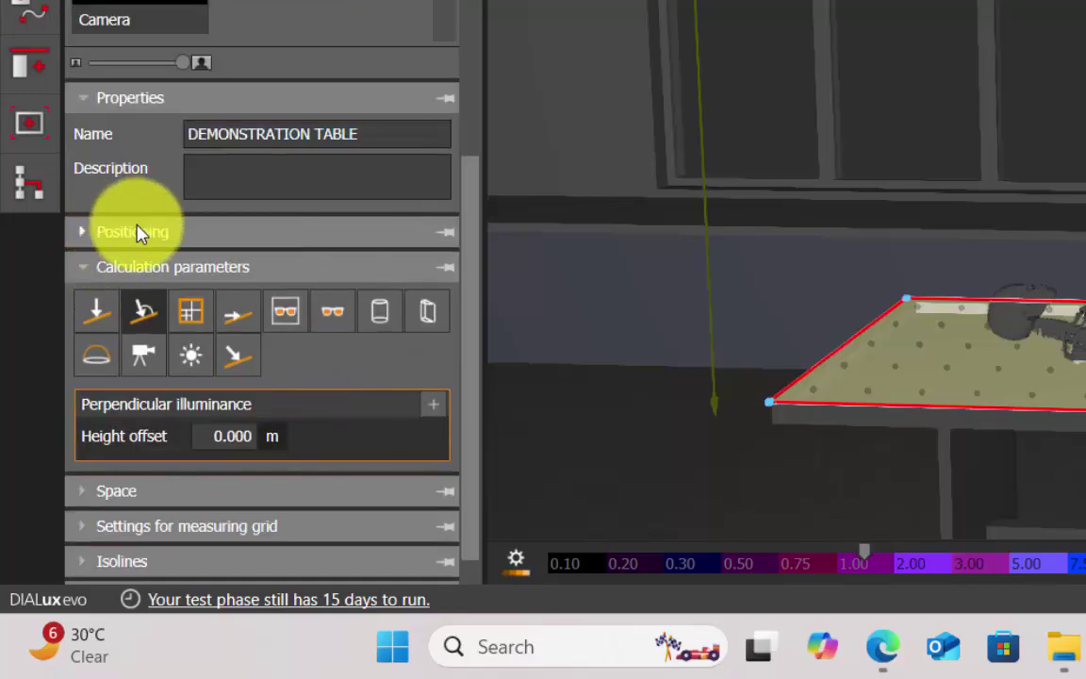
{"action": "left_click", "coordinate": [132, 232]}
{"action": "left_click_drag", "start_coordinate": [892, 173], "coordinate": [897, 412]}
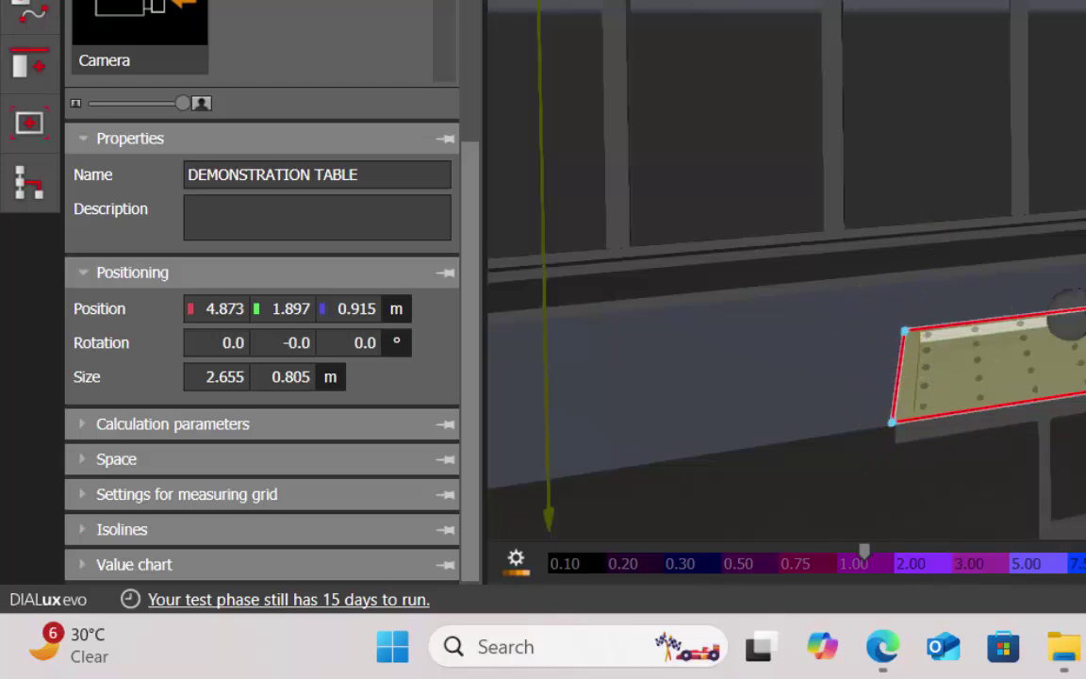
{"action": "left_click", "coordinate": [179, 280]}
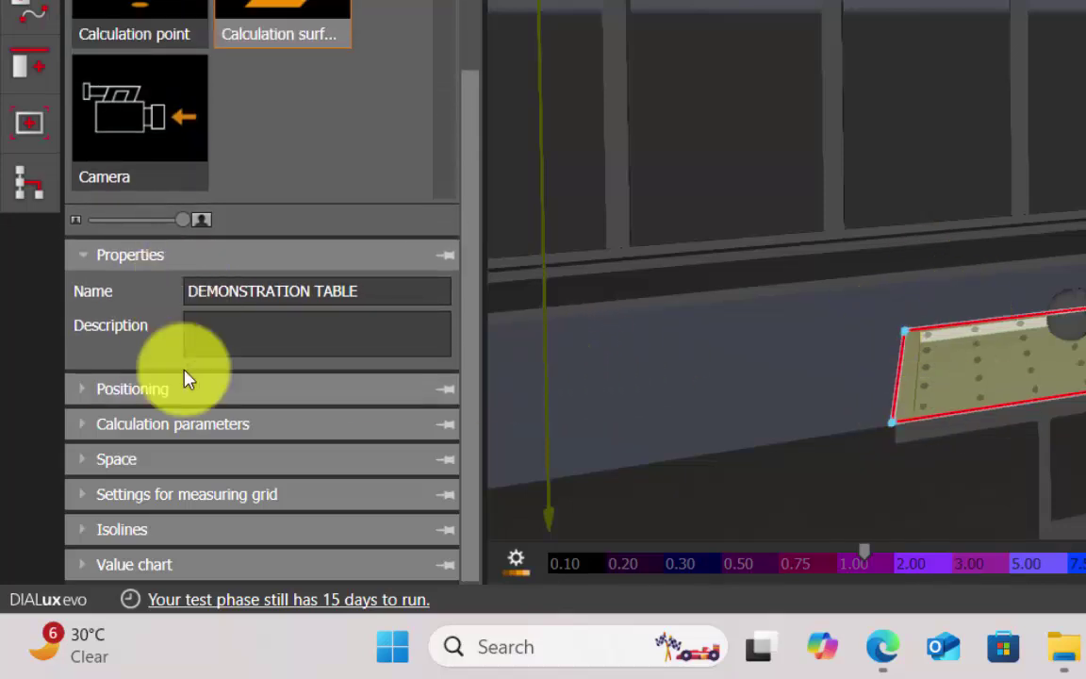
{"action": "left_click", "coordinate": [209, 429]}
{"action": "scroll", "coordinate": [211, 434], "scroll_direction": "down", "scroll_amount": 1}
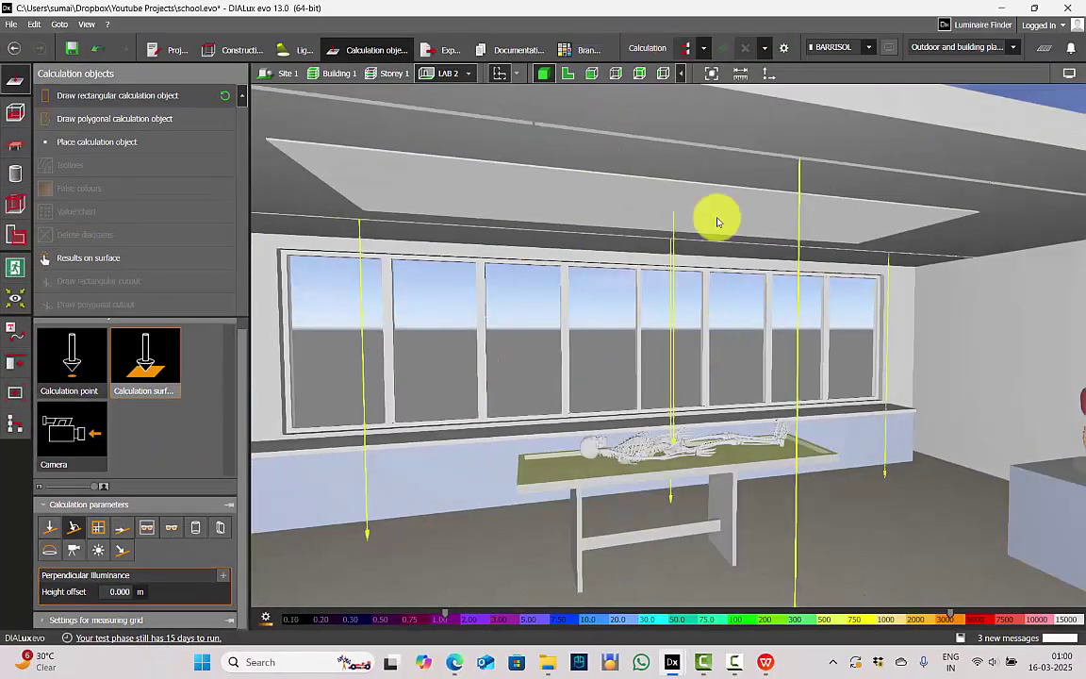
{"action": "scroll", "coordinate": [881, 256], "scroll_direction": "down", "scroll_amount": 1}
{"action": "right_click_drag", "start_coordinate": [846, 254], "coordinate": [581, 153]}
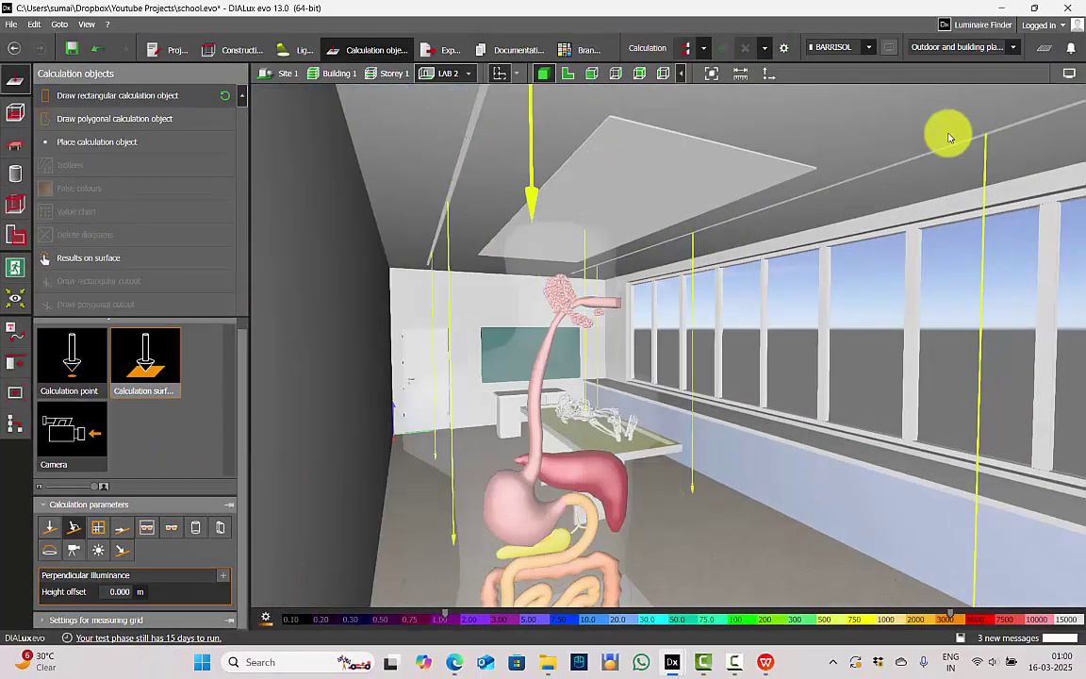
- Calculate the BARRISOL light scene and view the illuminance result on the demonstration table
{"action": "right_click_drag", "start_coordinate": [624, 289], "coordinate": [807, 247]}
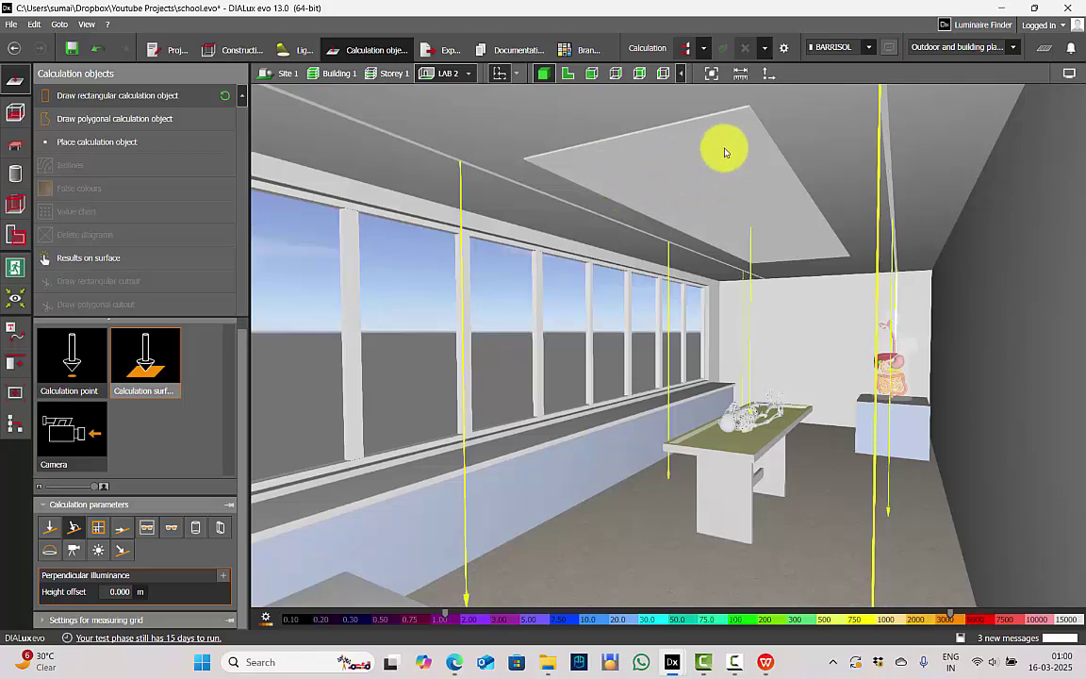
{"action": "scroll", "coordinate": [858, 370], "scroll_direction": "up", "scroll_amount": 2}
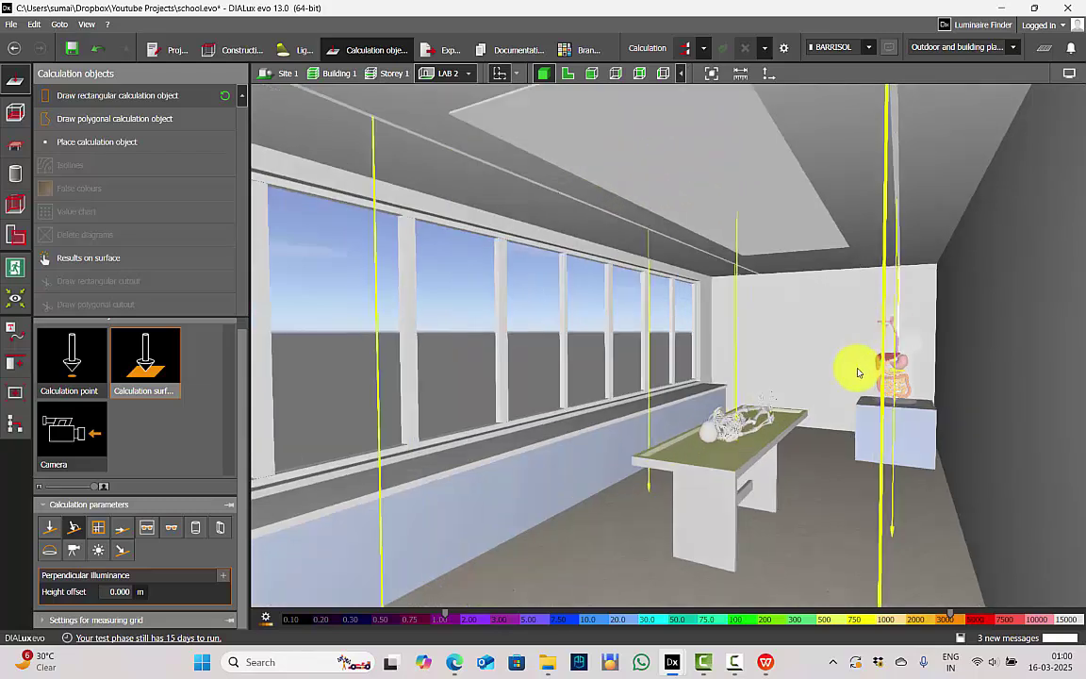
{"action": "left_click", "coordinate": [687, 49]}
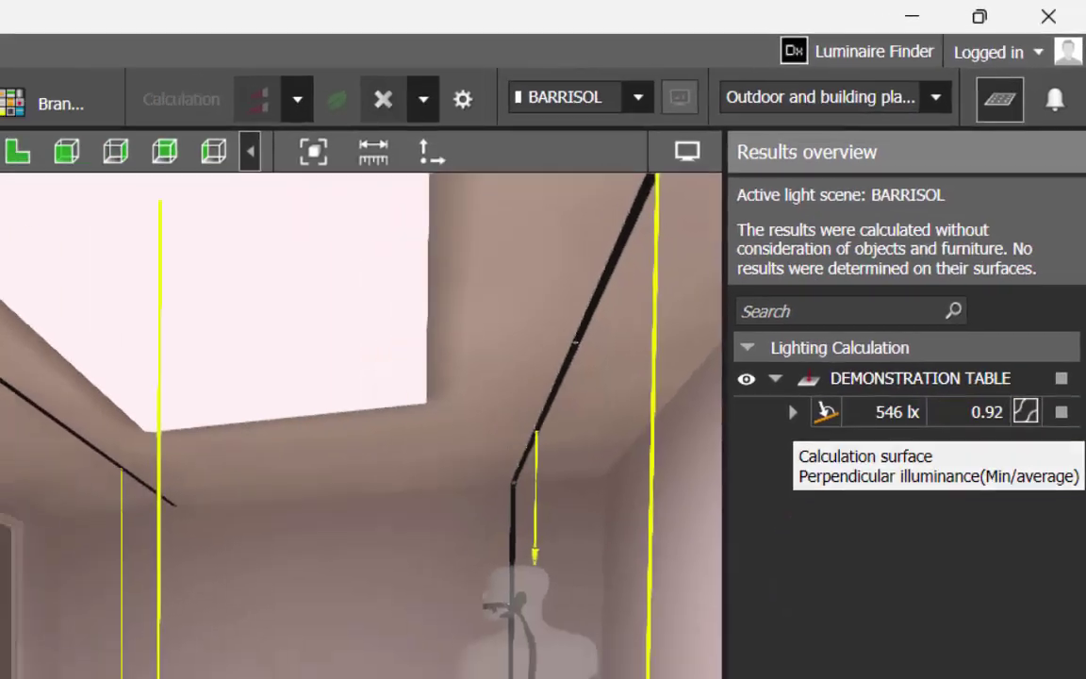
{"action": "right_click_drag", "start_coordinate": [630, 622], "coordinate": [636, 517]}
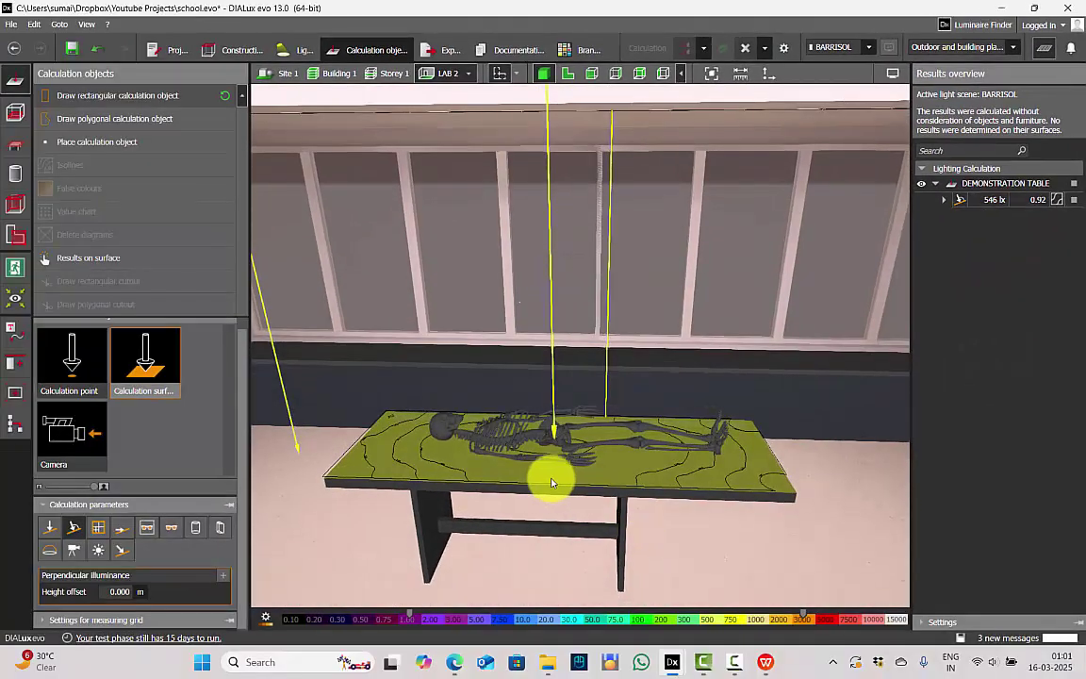
- Display the demonstration table's perpendicular illuminance result with false colours and a value chart in the floor plan
{"action": "left_click", "coordinate": [565, 75]}
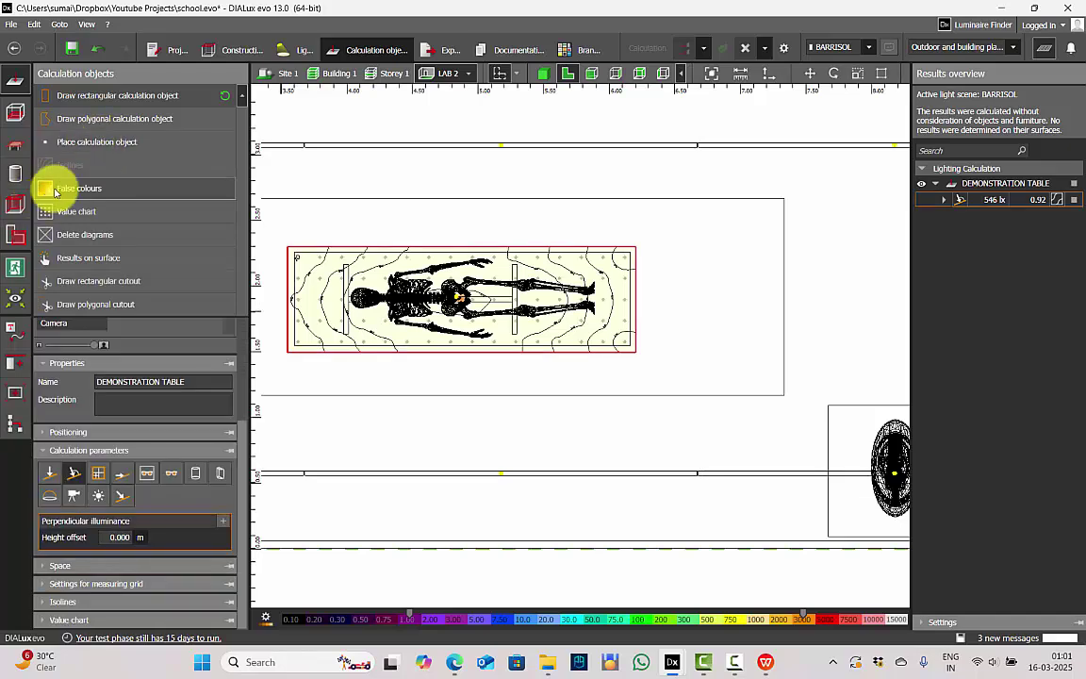
{"action": "left_click", "coordinate": [48, 188]}
{"action": "scroll", "coordinate": [409, 351], "scroll_direction": "up", "scroll_amount": 3}
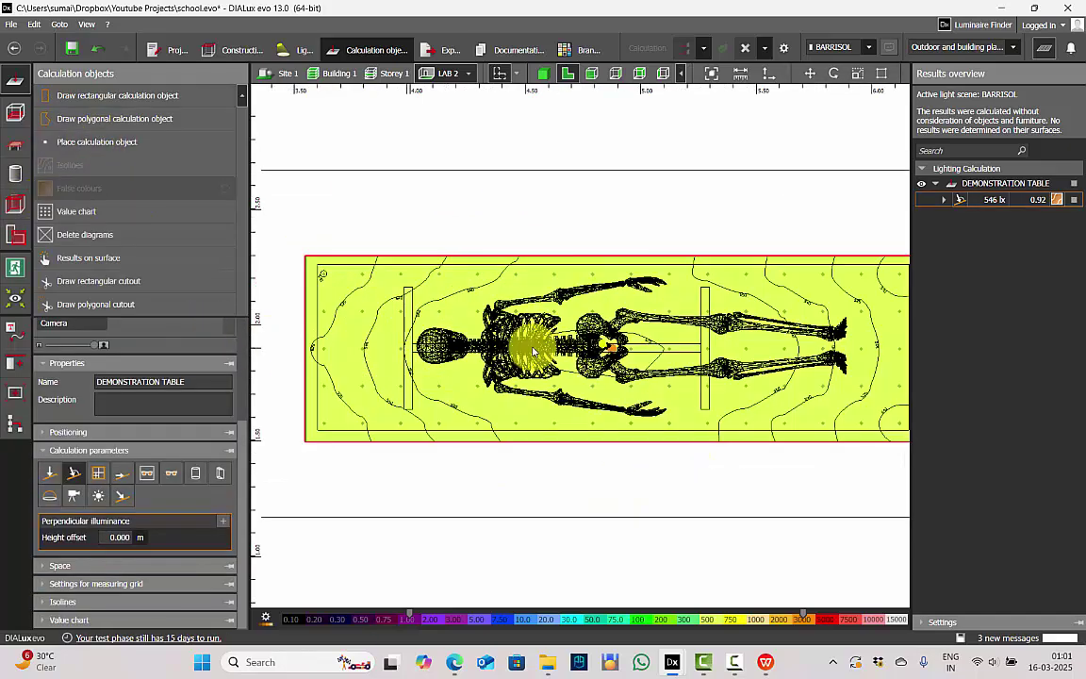
{"action": "left_click", "coordinate": [133, 211]}
{"action": "scroll", "coordinate": [311, 269], "scroll_direction": "up", "scroll_amount": 3}
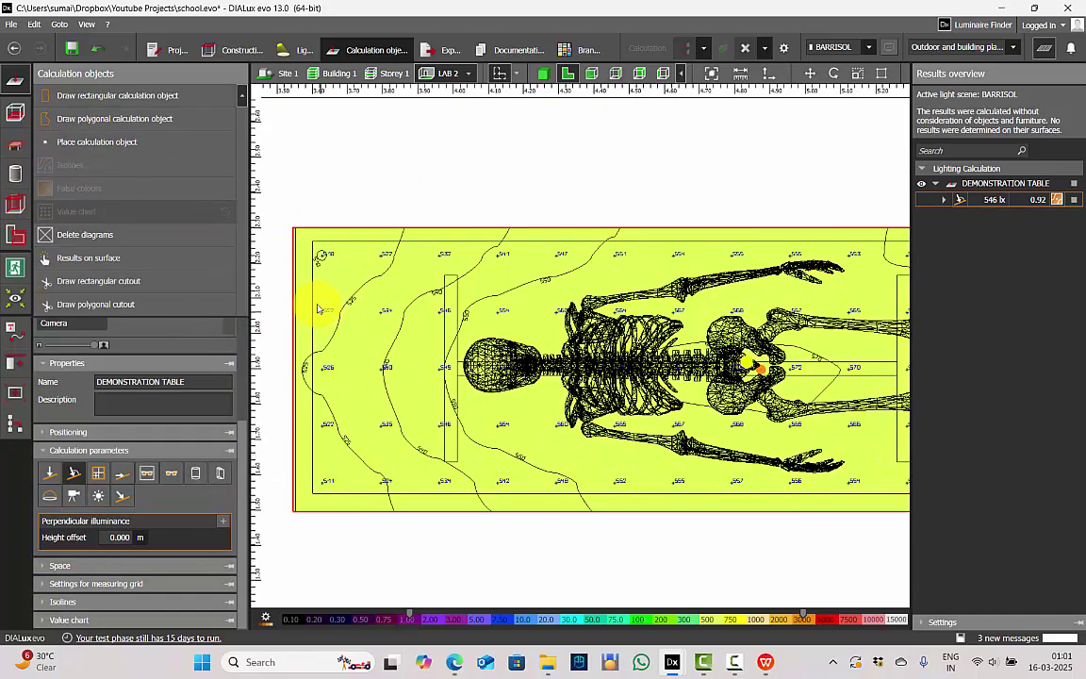
- View the table's result in 3D and compare it with the demonstration table requirement in the CIBSE 2002 Edition PDF
{"action": "left_click", "coordinate": [542, 75]}
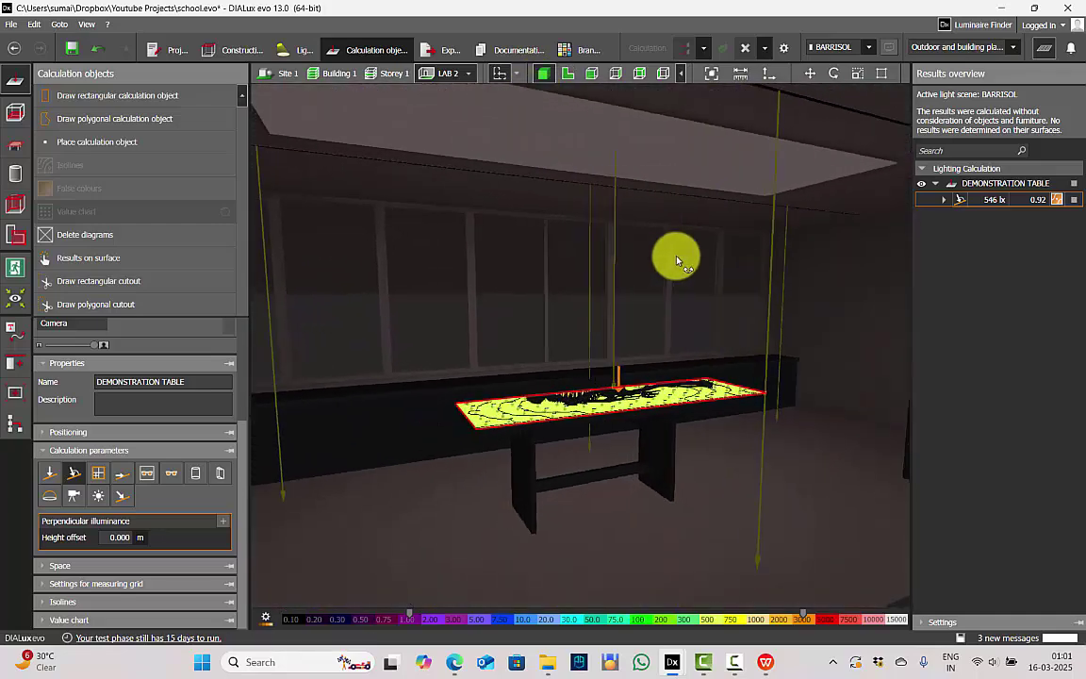
{"action": "scroll", "coordinate": [654, 232], "scroll_direction": "up", "scroll_amount": 2}
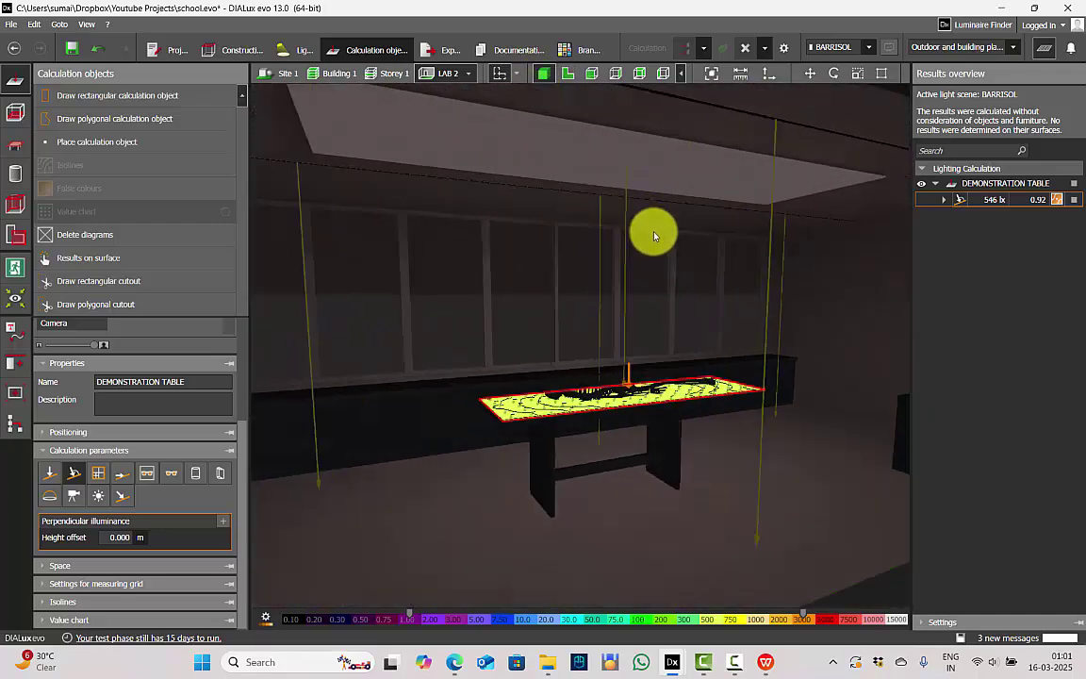
{"action": "left_click", "coordinate": [652, 233]}
{"action": "middle_click_drag", "start_coordinate": [651, 237], "coordinate": [635, 309]}
{"action": "right_click_drag", "start_coordinate": [636, 309], "coordinate": [660, 303]}
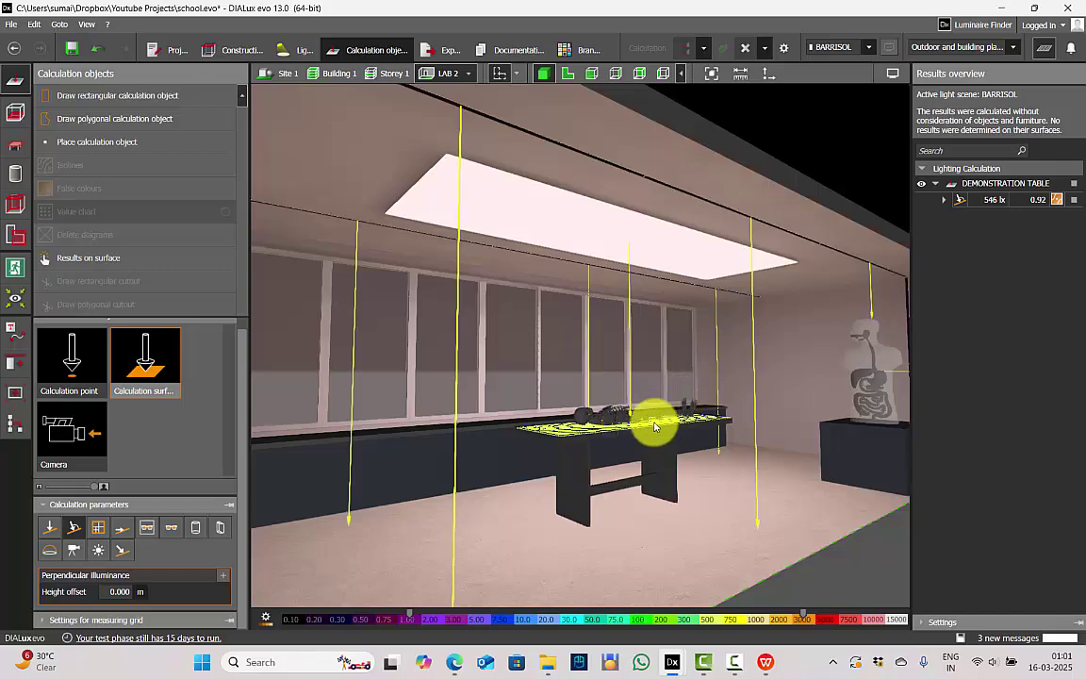
{"action": "left_click", "coordinate": [768, 663]}
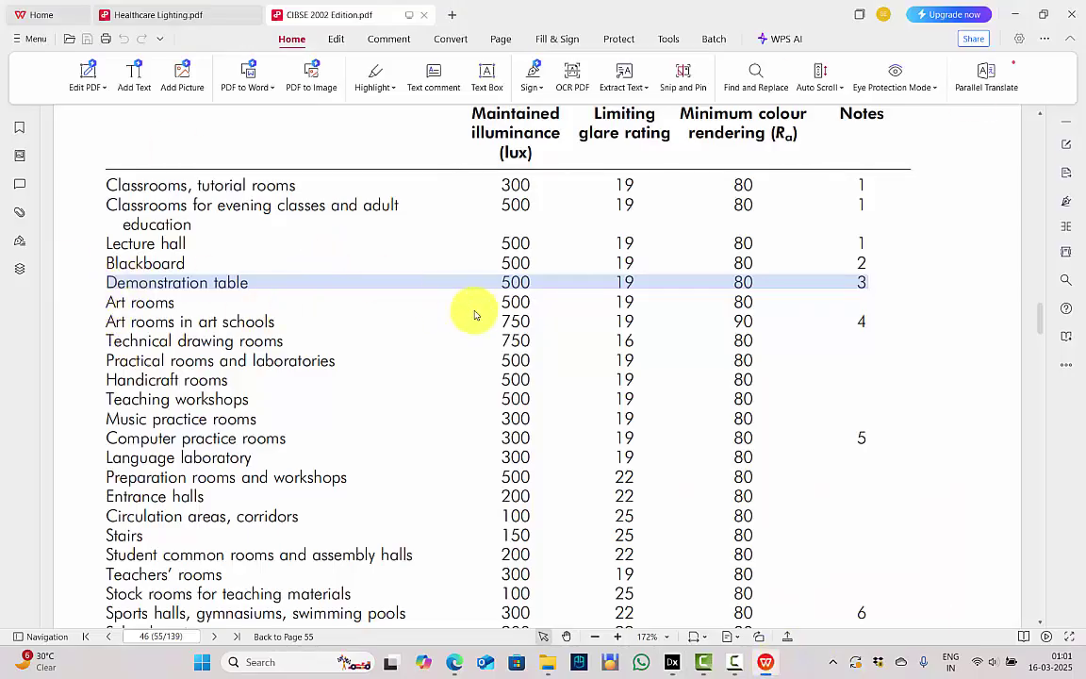
{"action": "key", "text": "alt+Tab"}
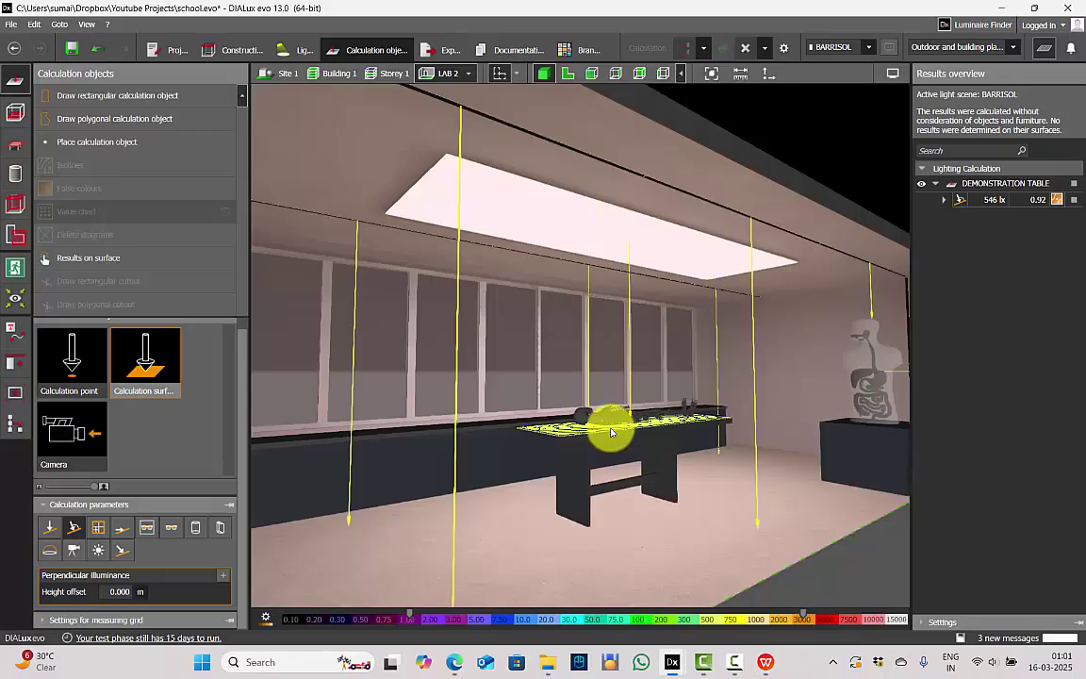
- Change the active light scene from BARRISOL to Light scene 1 and calculate it
{"action": "right_click_drag", "start_coordinate": [586, 453], "coordinate": [630, 449]}
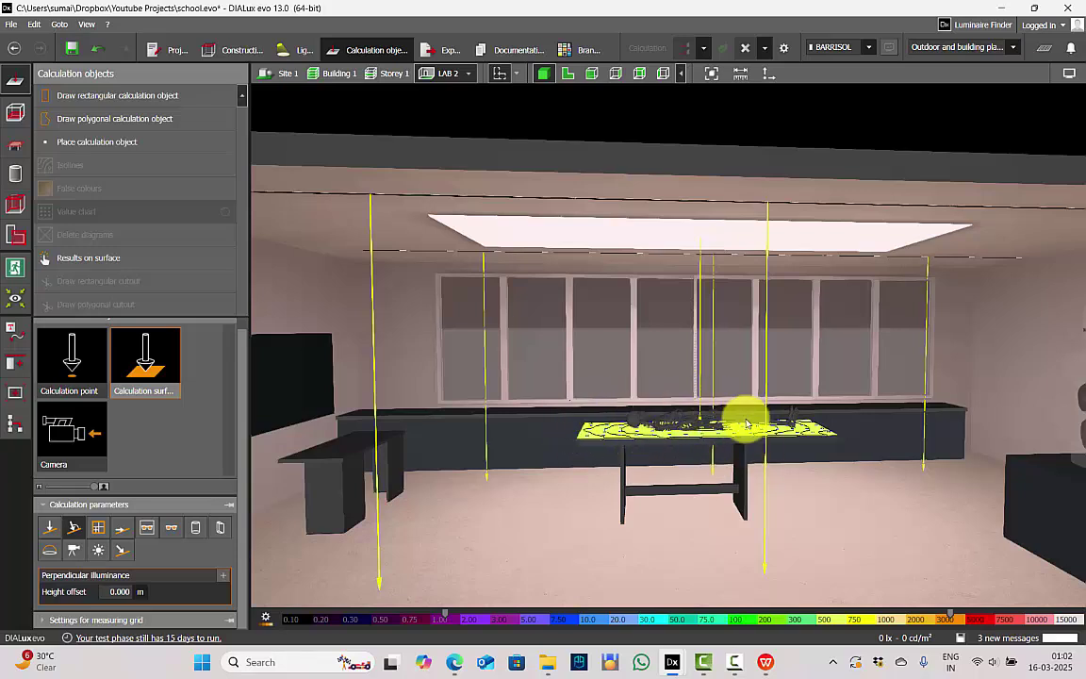
{"action": "scroll", "coordinate": [801, 419], "scroll_direction": "up", "scroll_amount": 1}
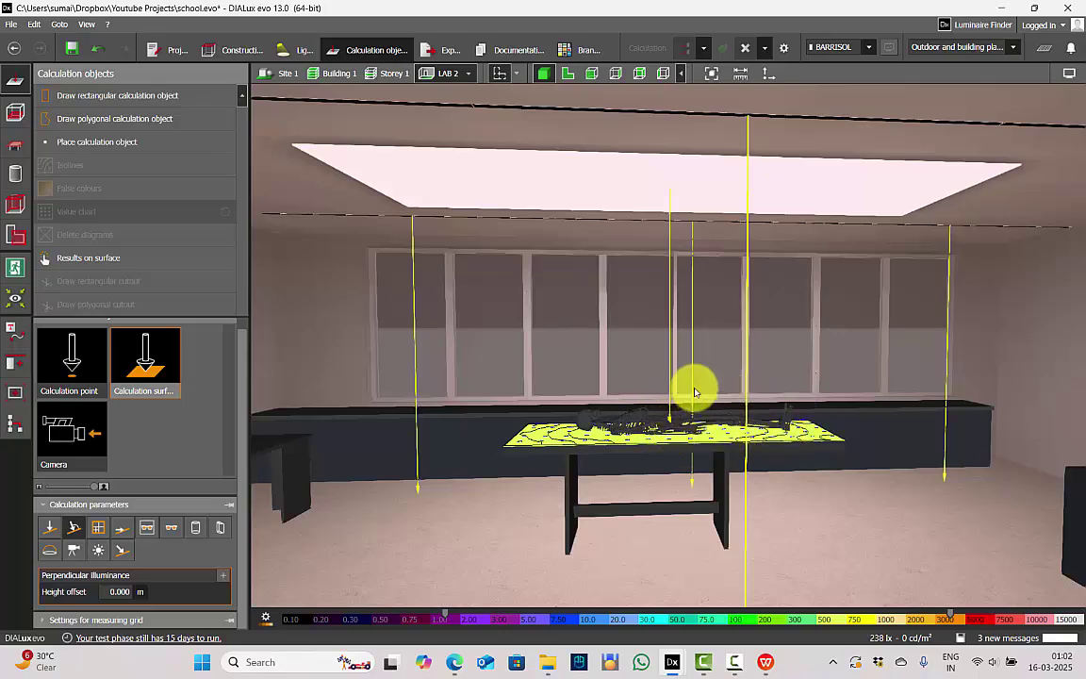
{"action": "scroll", "coordinate": [669, 368], "scroll_direction": "down", "scroll_amount": 3}
{"action": "right_click_drag", "start_coordinate": [718, 345], "coordinate": [669, 342]}
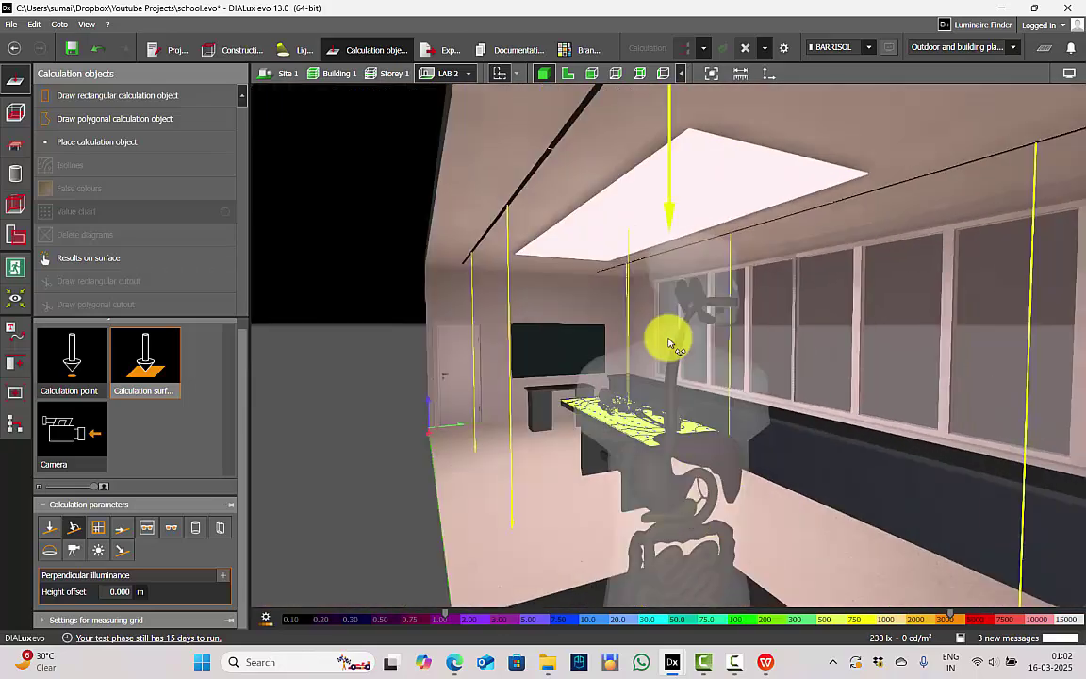
{"action": "right_click_drag", "start_coordinate": [866, 209], "coordinate": [834, 217]}
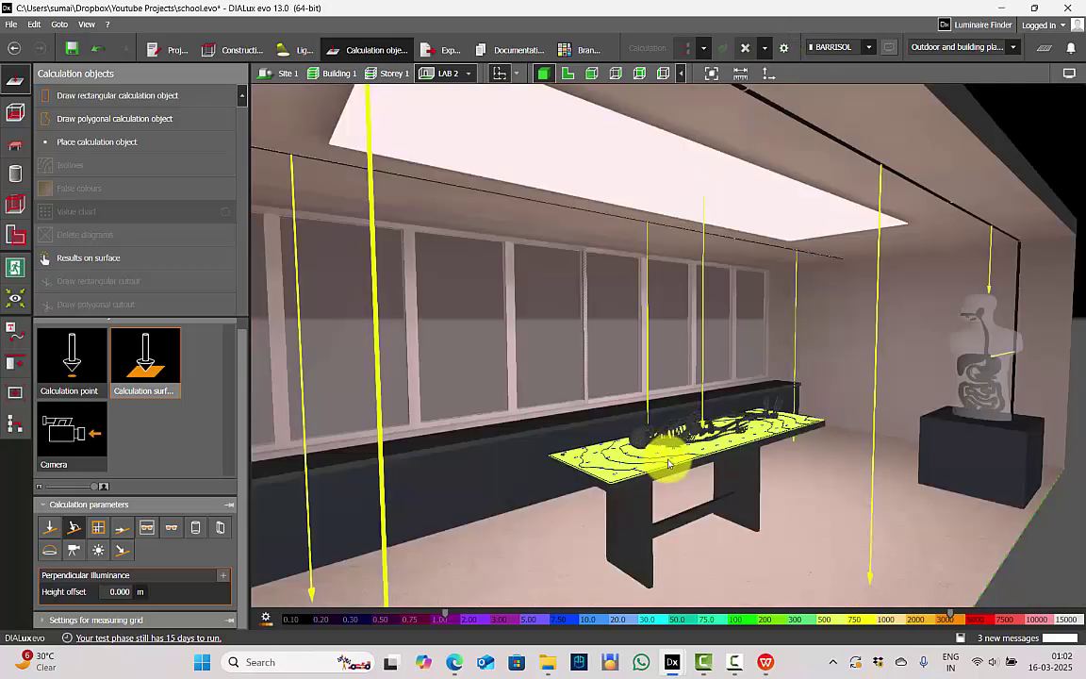
{"action": "scroll", "coordinate": [690, 459], "scroll_direction": "down", "scroll_amount": 1}
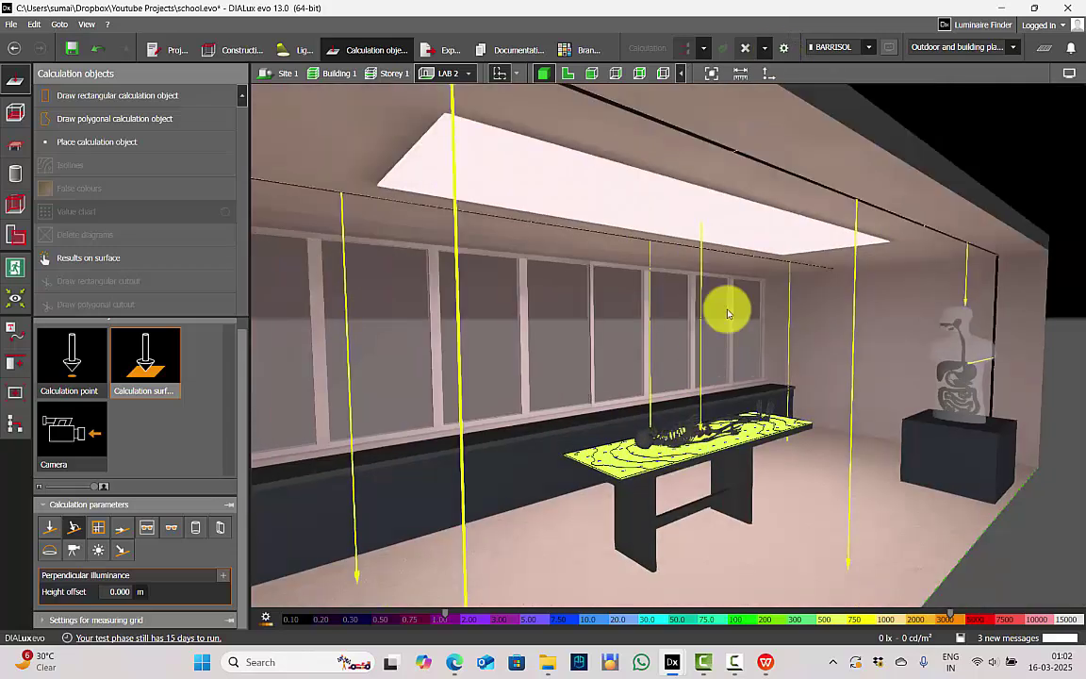
{"action": "left_click", "coordinate": [790, 47]}
{"action": "left_click", "coordinate": [868, 48]}
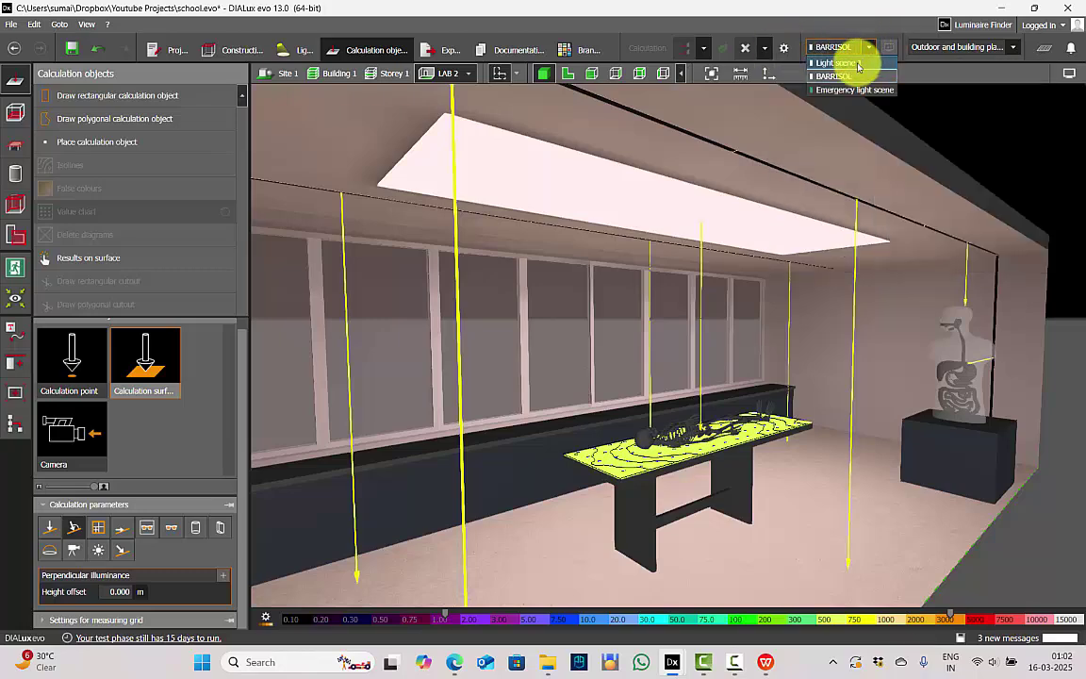
{"action": "left_click", "coordinate": [856, 63]}
{"action": "left_click", "coordinate": [685, 49]}
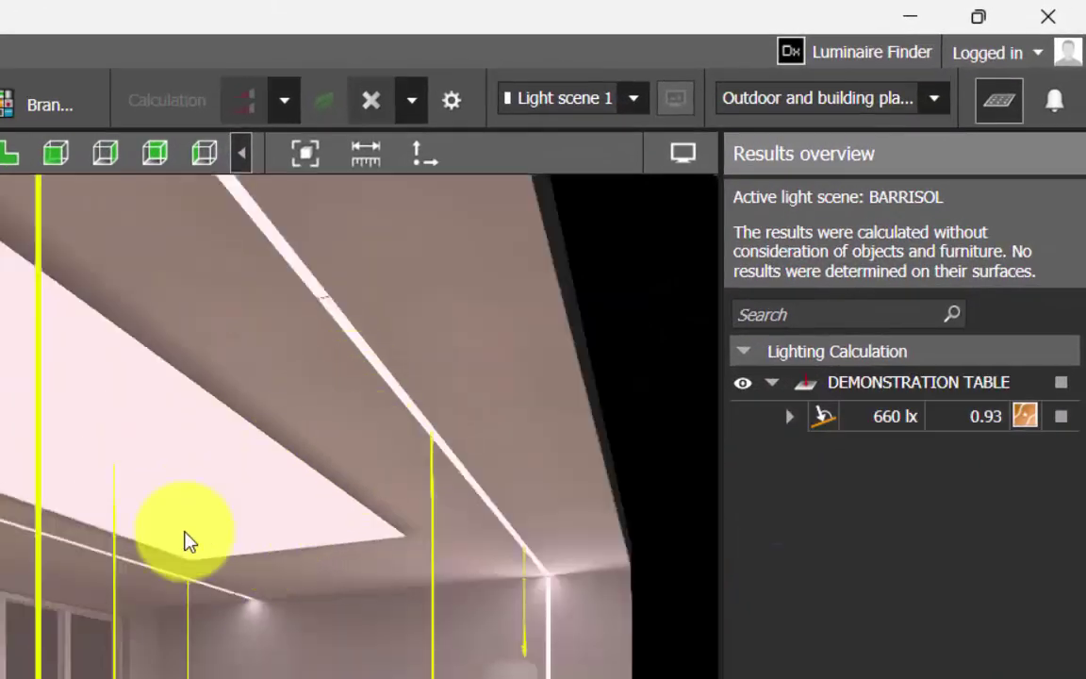
- Compare the demonstration table's illuminance and uniformity results for Light scene 1 and BARRISOL, and close the results overview
{"action": "left_click", "coordinate": [907, 427]}
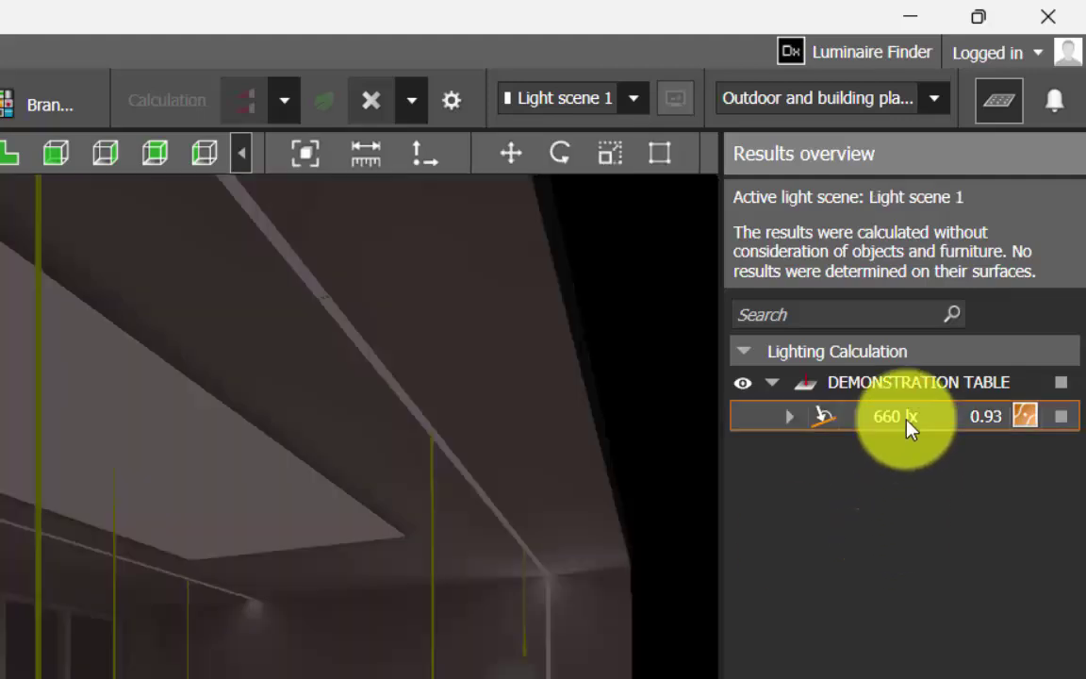
{"action": "left_click", "coordinate": [1000, 439]}
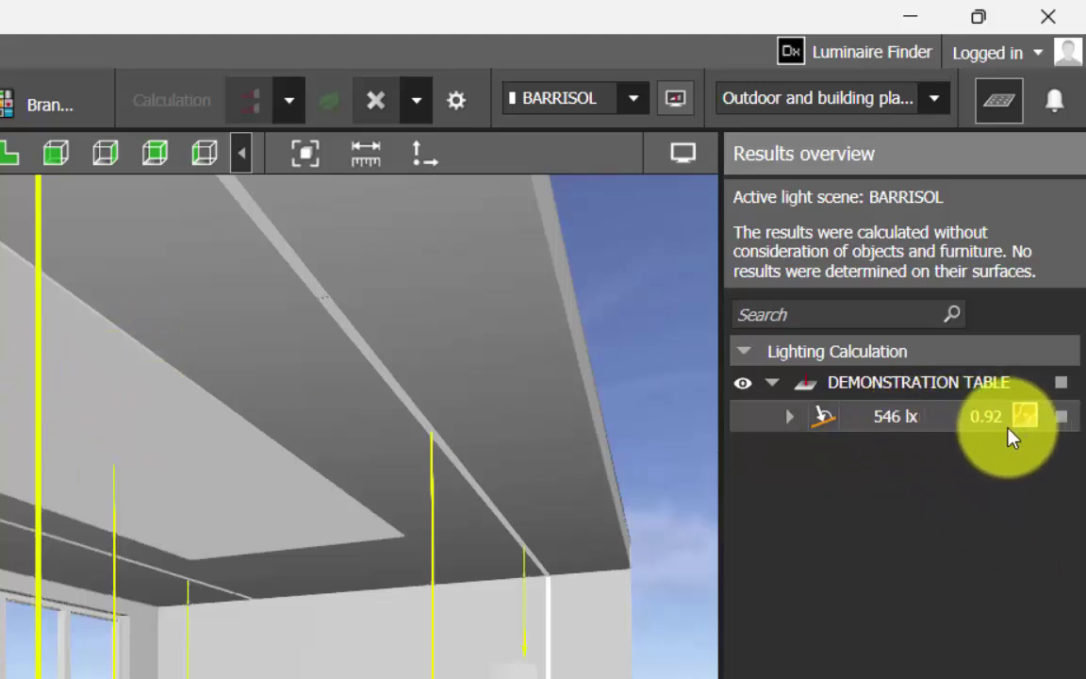
{"action": "left_click", "coordinate": [999, 99]}
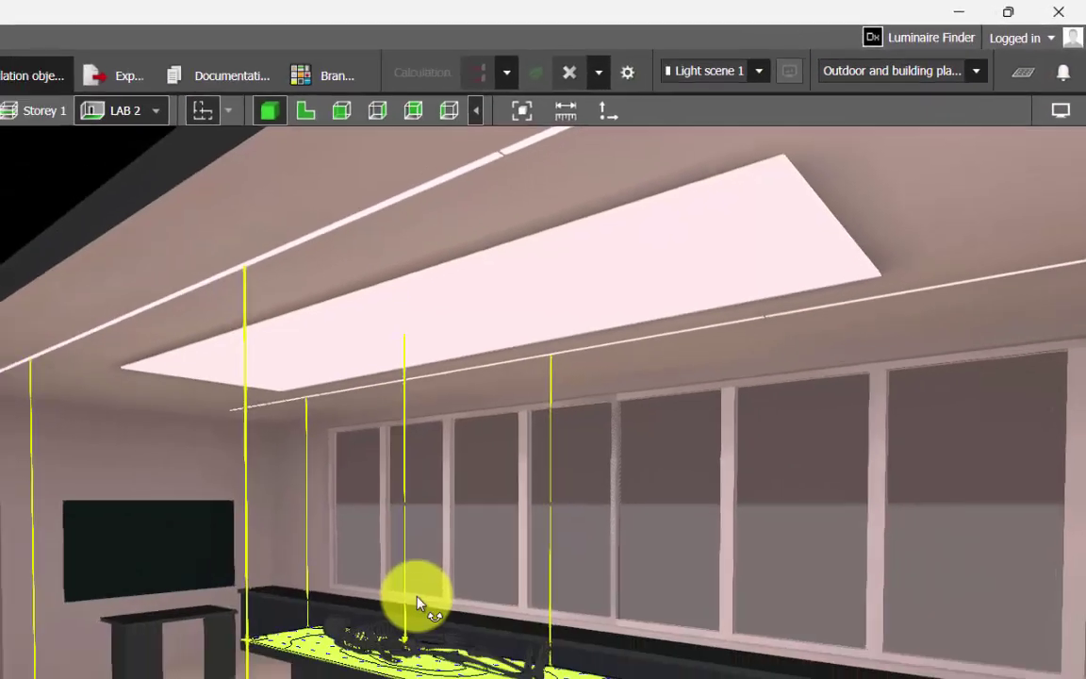
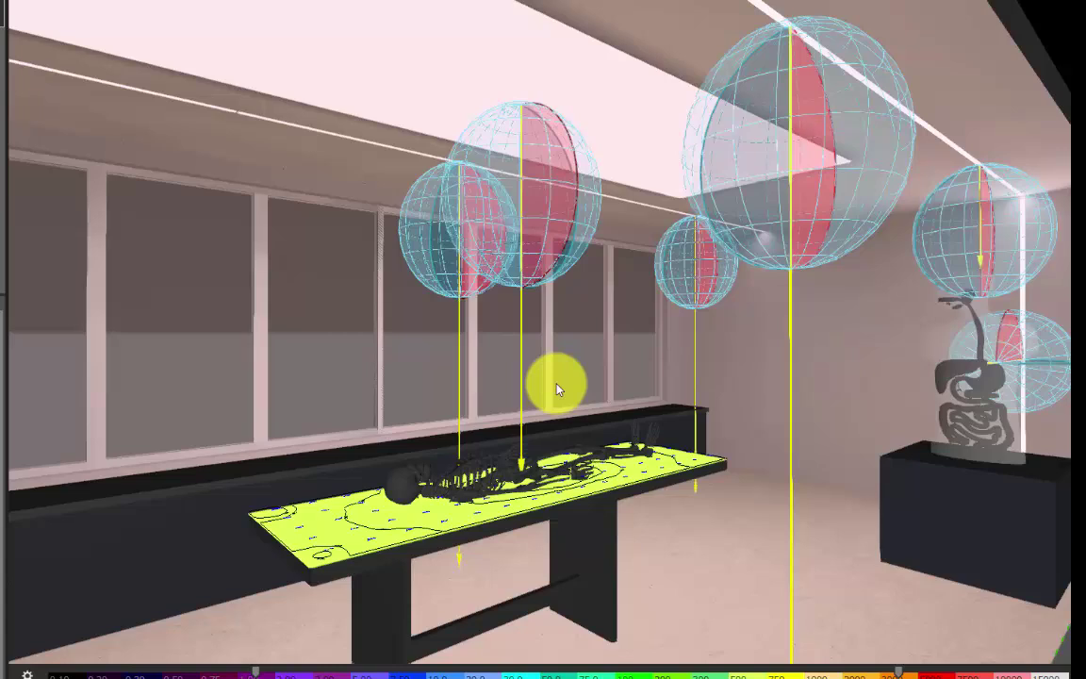
- Examine in 3D how the linear luminaires and the ceiling panel distribute light around the demonstration table in Light scene 1
{"action": "scroll", "coordinate": [557, 388], "scroll_direction": "down", "scroll_amount": 5}
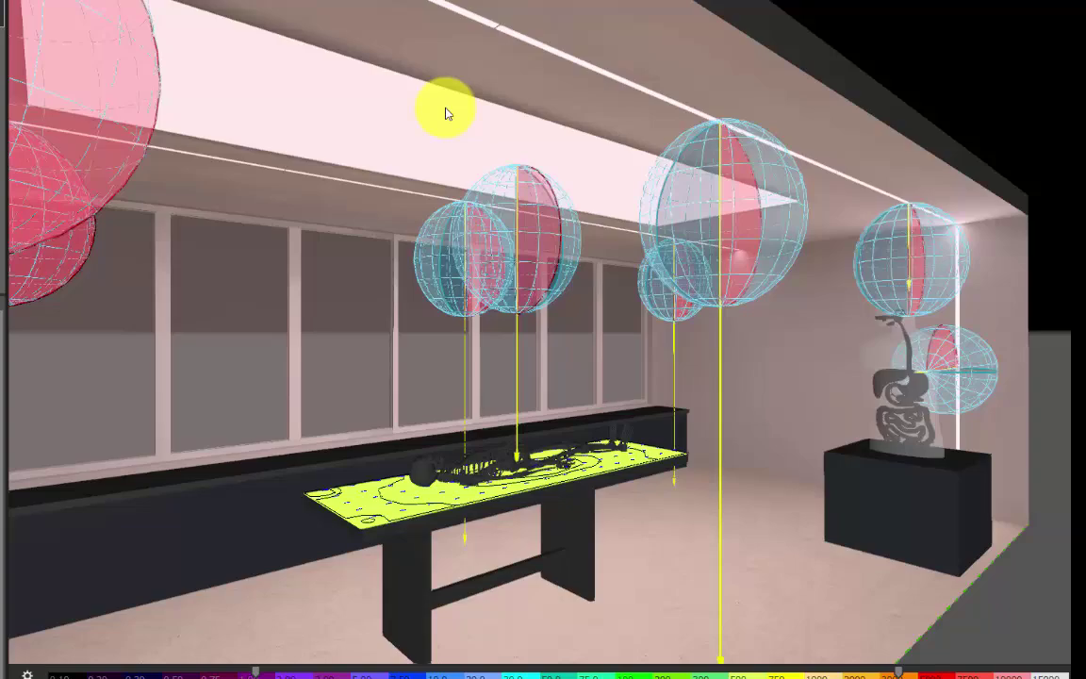
{"action": "right_click_drag", "start_coordinate": [663, 222], "coordinate": [490, 226]}
{"action": "scroll", "coordinate": [262, 104], "scroll_direction": "up", "scroll_amount": 2}
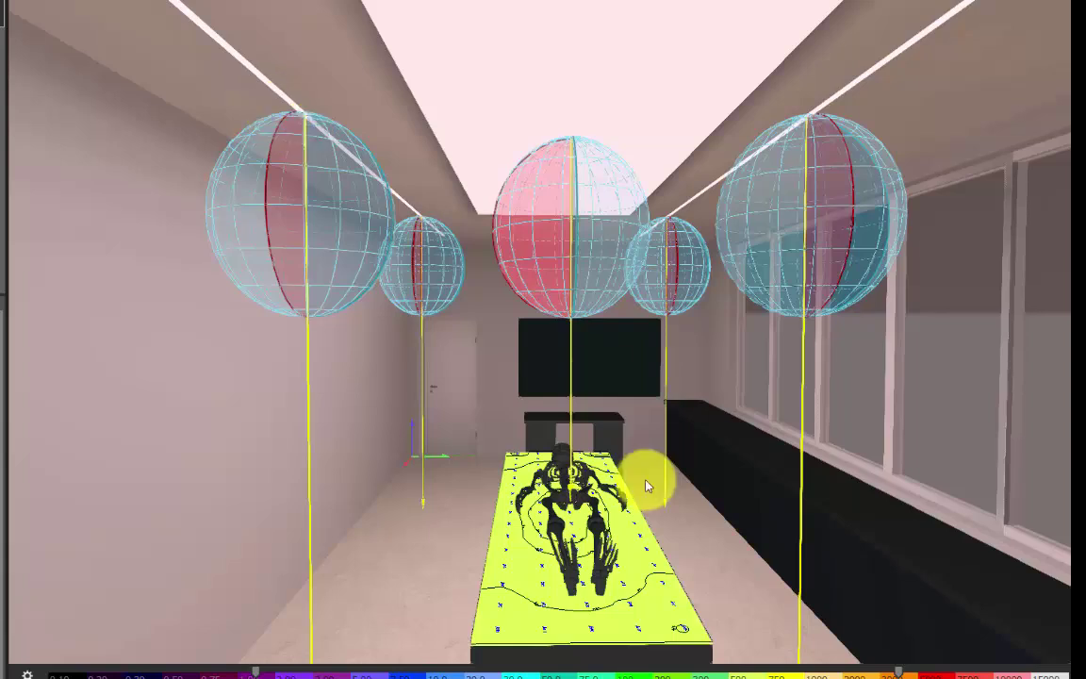
{"action": "left_click", "coordinate": [425, 341]}
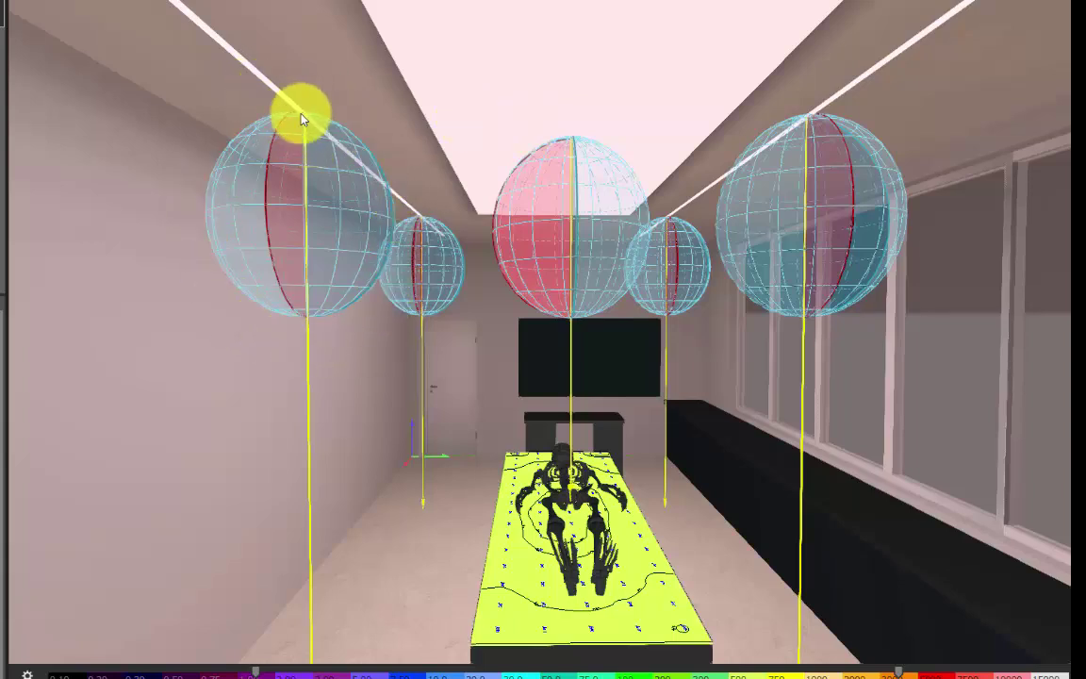
{"action": "scroll", "coordinate": [300, 115], "scroll_direction": "up", "scroll_amount": 4}
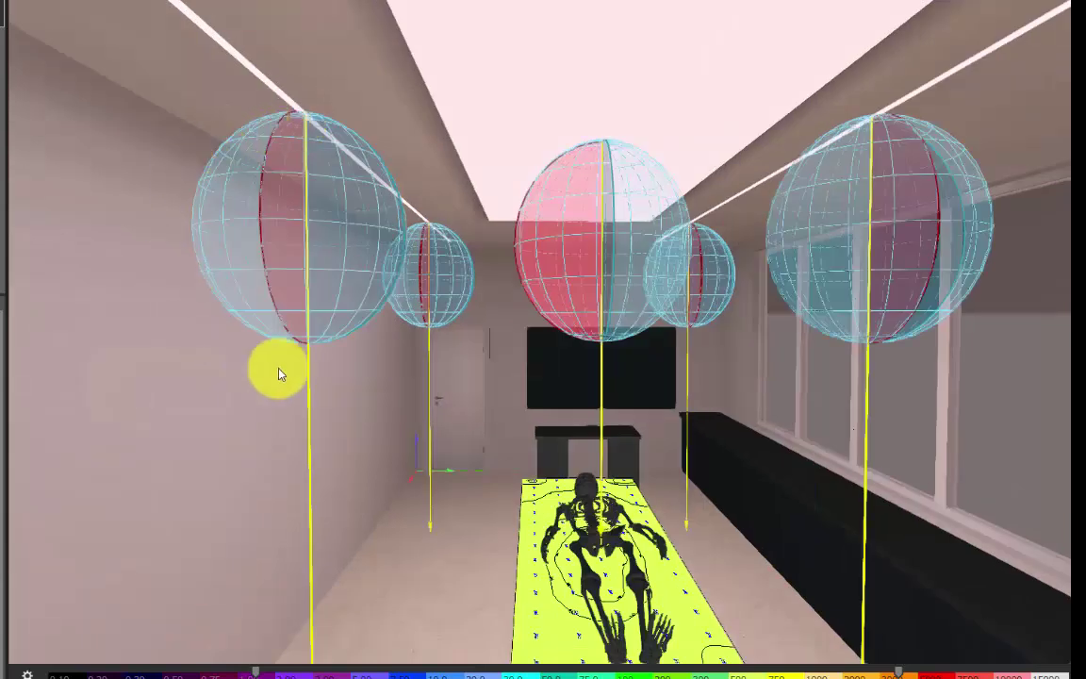
{"action": "right_click_drag", "start_coordinate": [278, 369], "coordinate": [428, 300]}
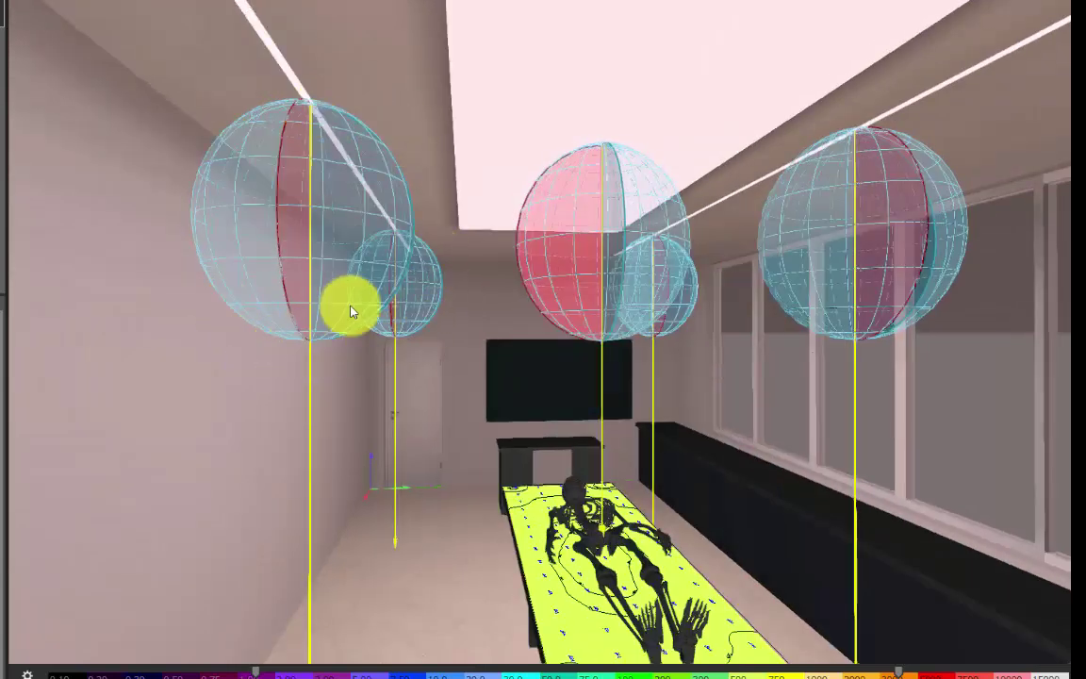
{"action": "scroll", "coordinate": [295, 113], "scroll_direction": "down", "scroll_amount": 2}
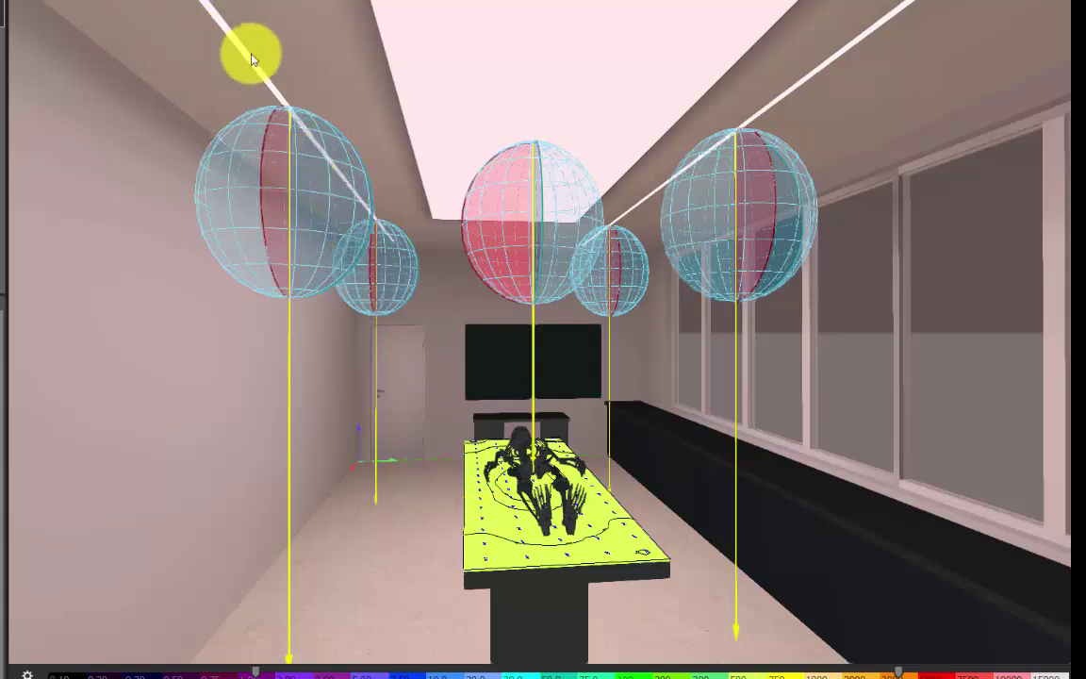
{"action": "scroll", "coordinate": [379, 230], "scroll_direction": "down", "scroll_amount": 3}
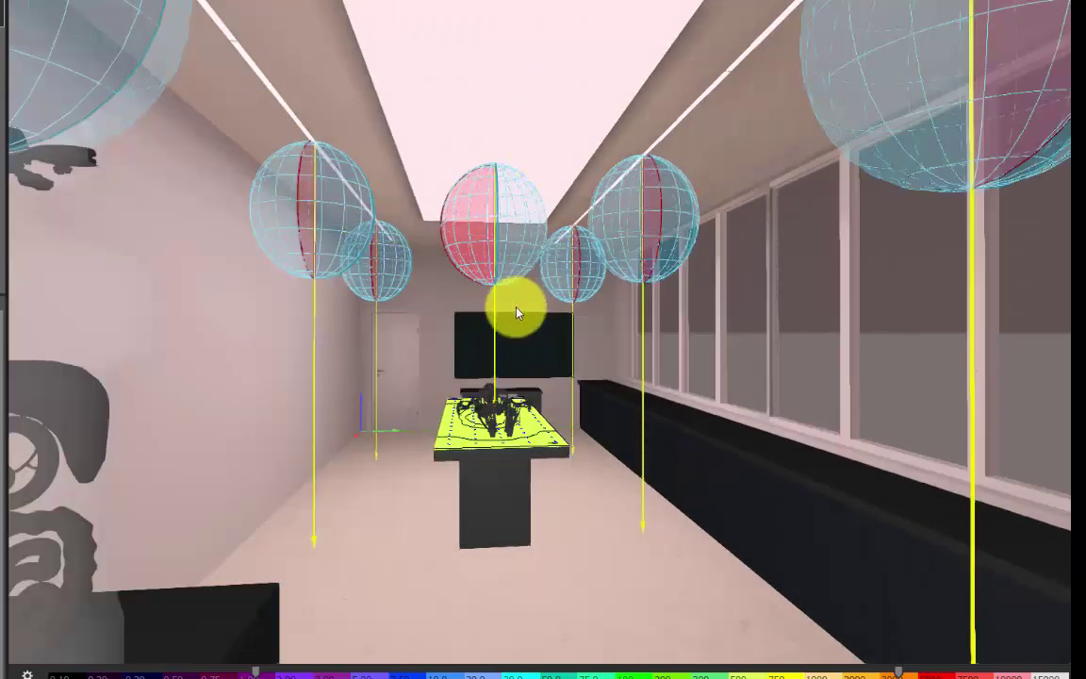
{"action": "scroll", "coordinate": [517, 314], "scroll_direction": "up", "scroll_amount": 4}
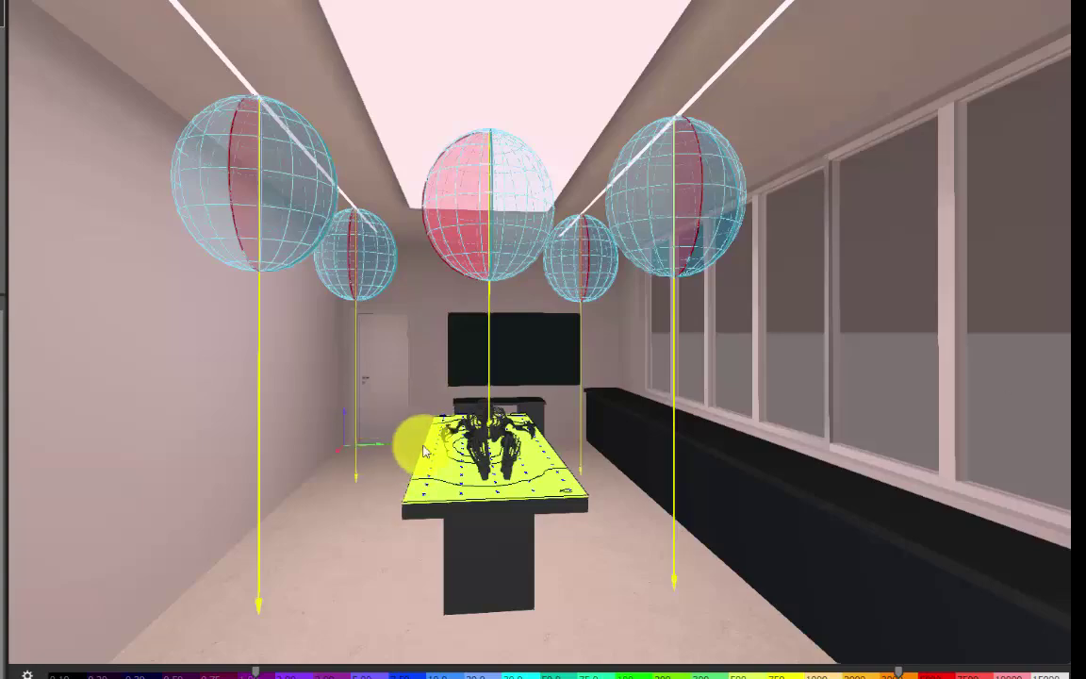
{"action": "scroll", "coordinate": [409, 463], "scroll_direction": "down", "scroll_amount": 1}
{"action": "right_click_drag", "start_coordinate": [369, 490], "coordinate": [517, 510]}
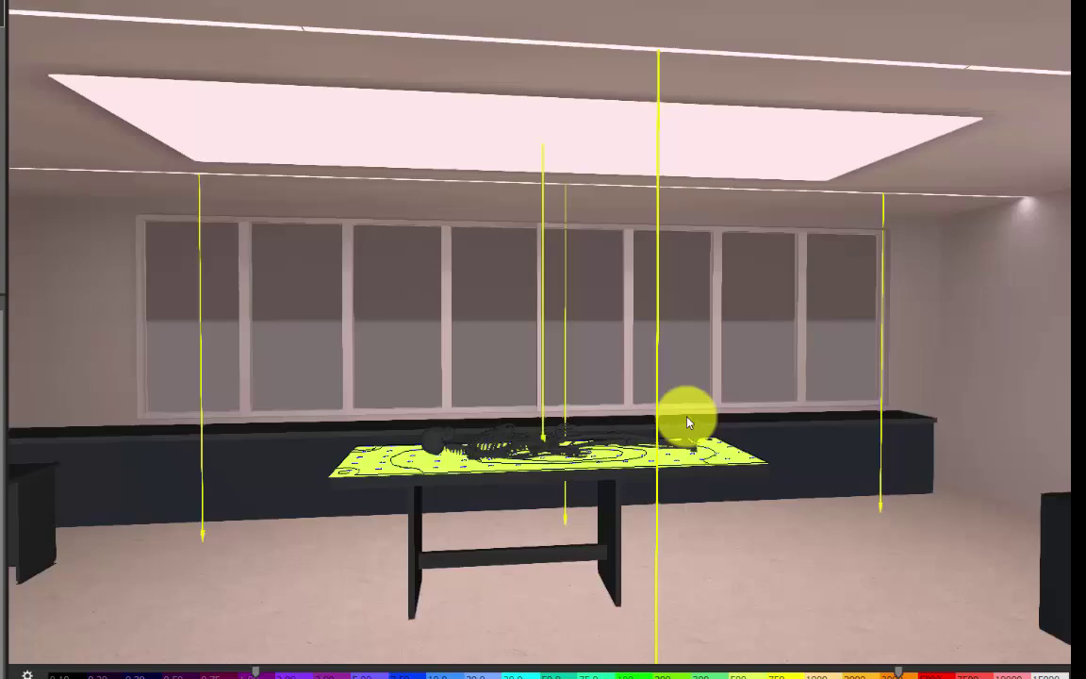
- Switch back to the BARRISOL light scene and review the demonstration table's result
{"action": "left_click", "coordinate": [754, 3]}
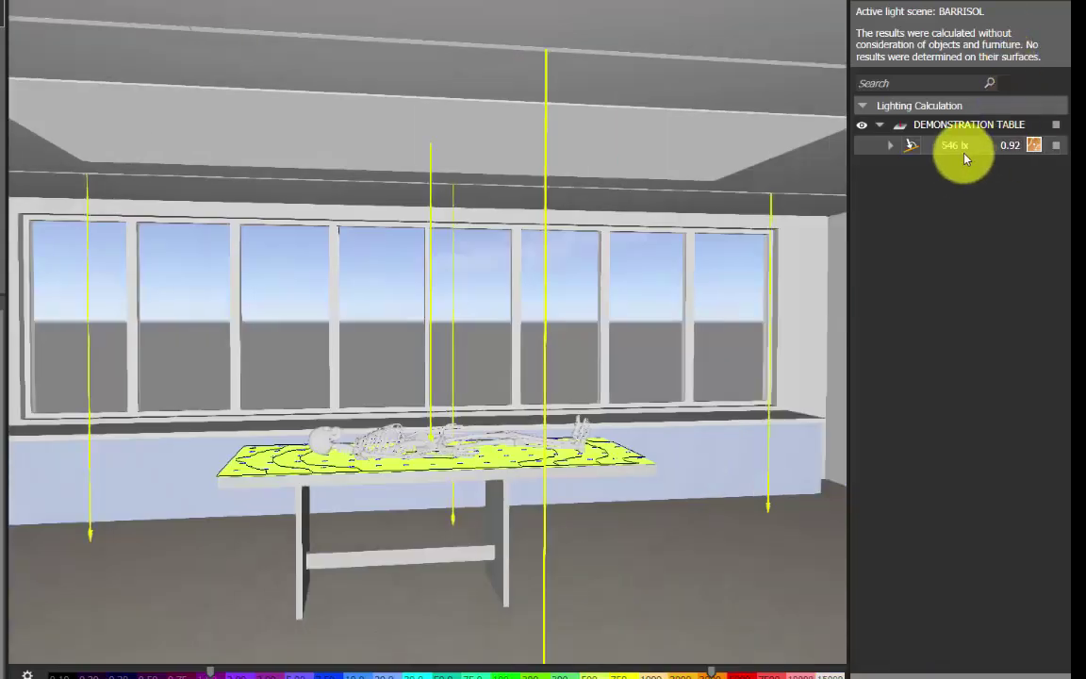
{"action": "left_click", "coordinate": [582, 412]}
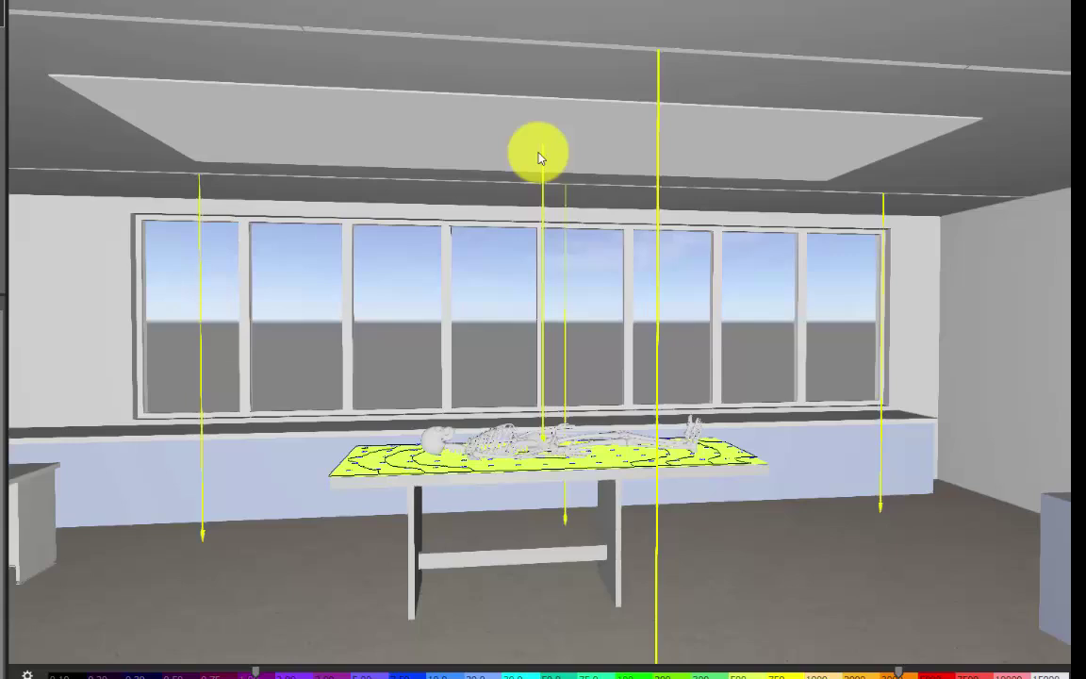
{"action": "scroll", "coordinate": [540, 157], "scroll_direction": "down", "scroll_amount": 4}
{"action": "scroll", "coordinate": [488, 97], "scroll_direction": "up", "scroll_amount": 2}
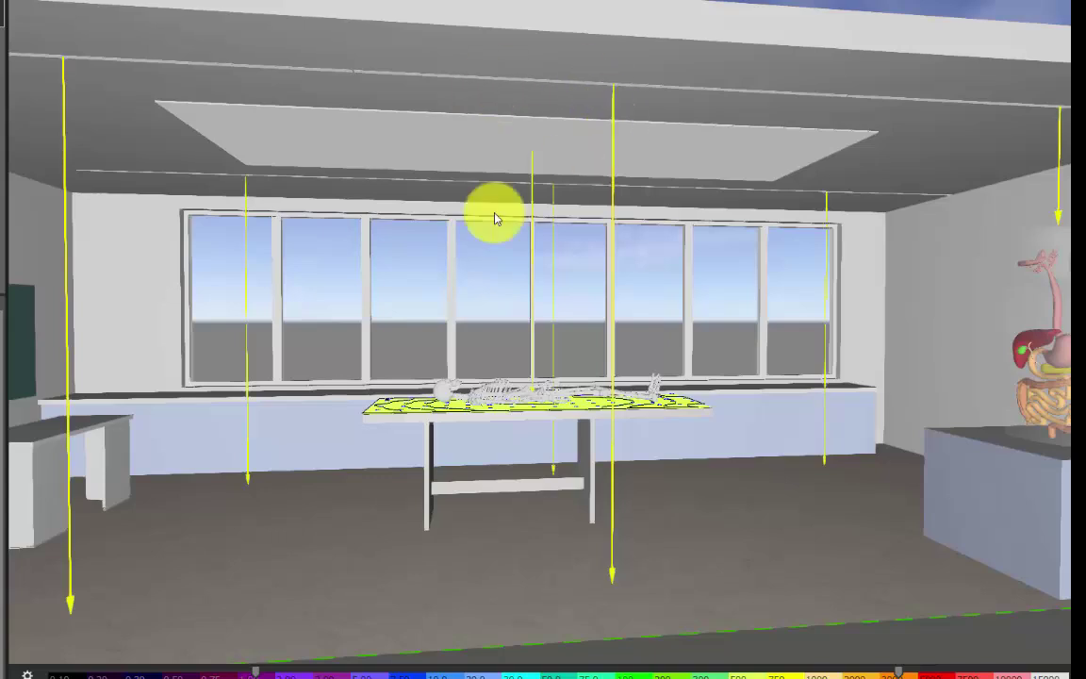
- Examine in 3D how the vertical wall linear luminaire and the ceiling linear luminaire light the torso specimen on its plinth
{"action": "scroll", "coordinate": [415, 265], "scroll_direction": "down", "scroll_amount": 3}
{"action": "right_click_drag", "start_coordinate": [415, 265], "coordinate": [412, 210]}
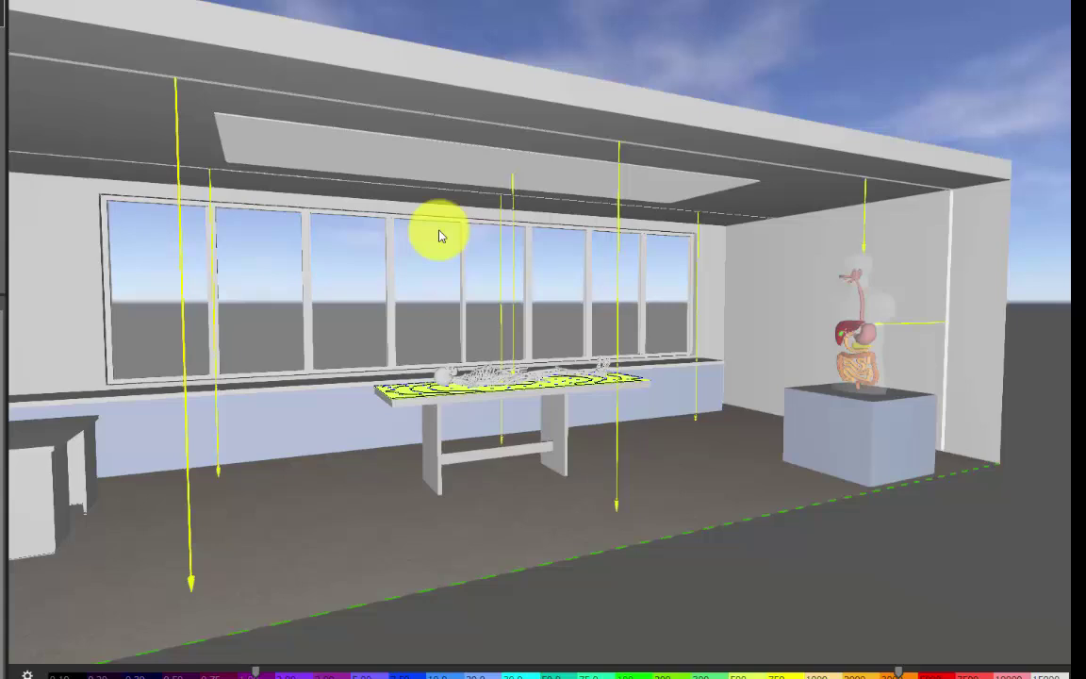
{"action": "right_click_drag", "start_coordinate": [443, 238], "coordinate": [649, 279]}
{"action": "scroll", "coordinate": [873, 330], "scroll_direction": "up", "scroll_amount": 3}
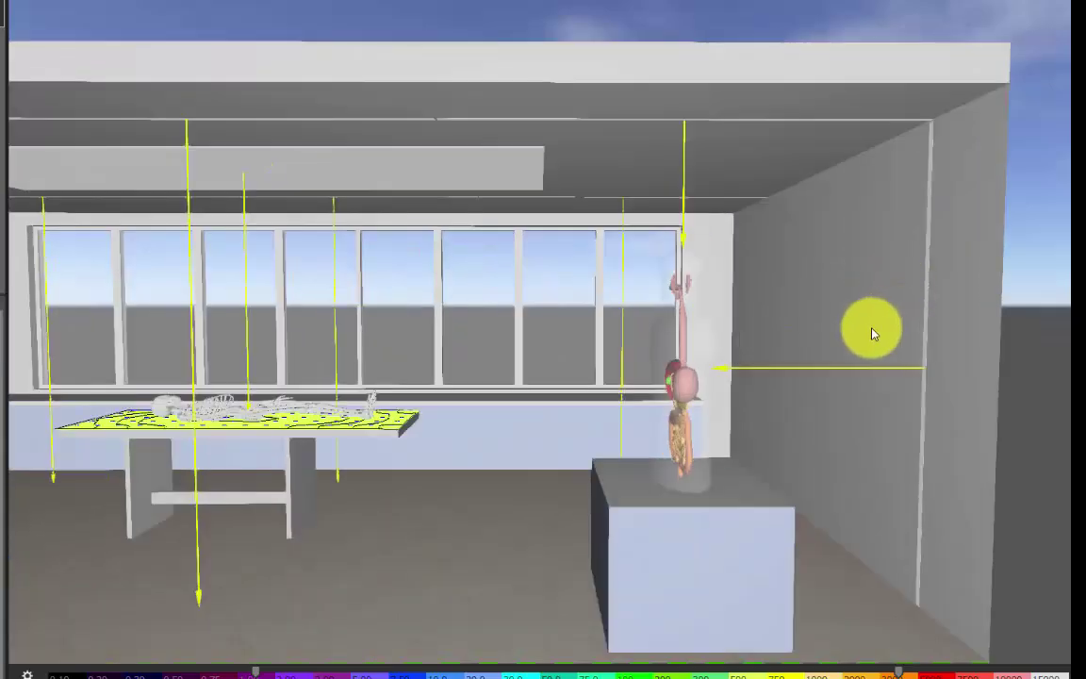
{"action": "right_click_drag", "start_coordinate": [873, 331], "coordinate": [961, 360]}
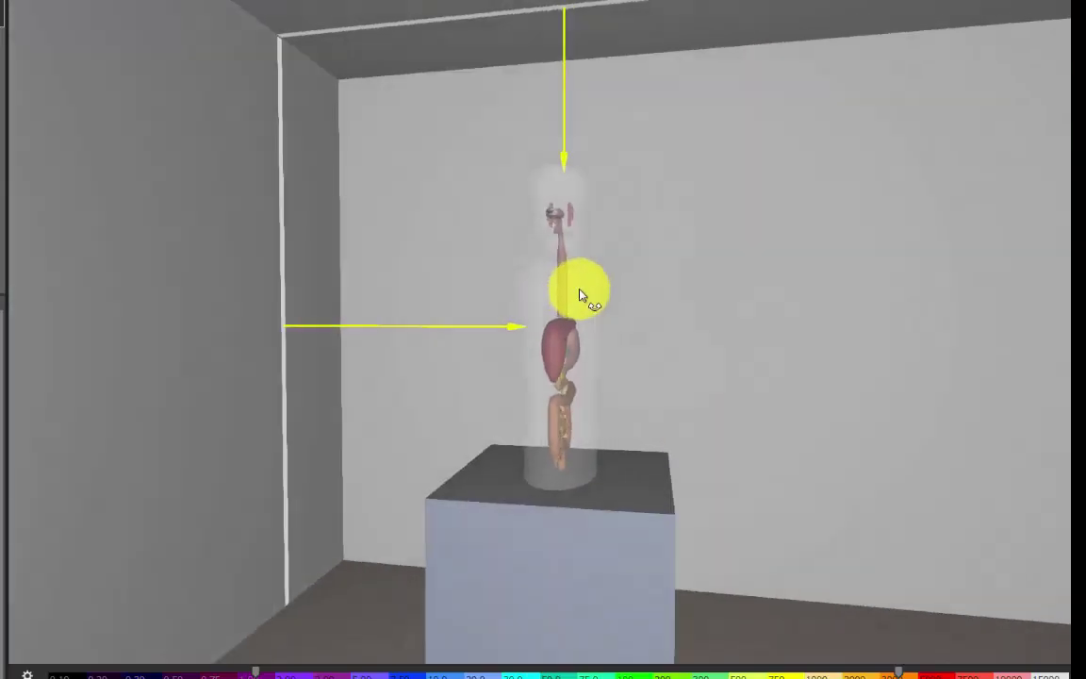
{"action": "right_click_drag", "start_coordinate": [499, 281], "coordinate": [543, 277]}
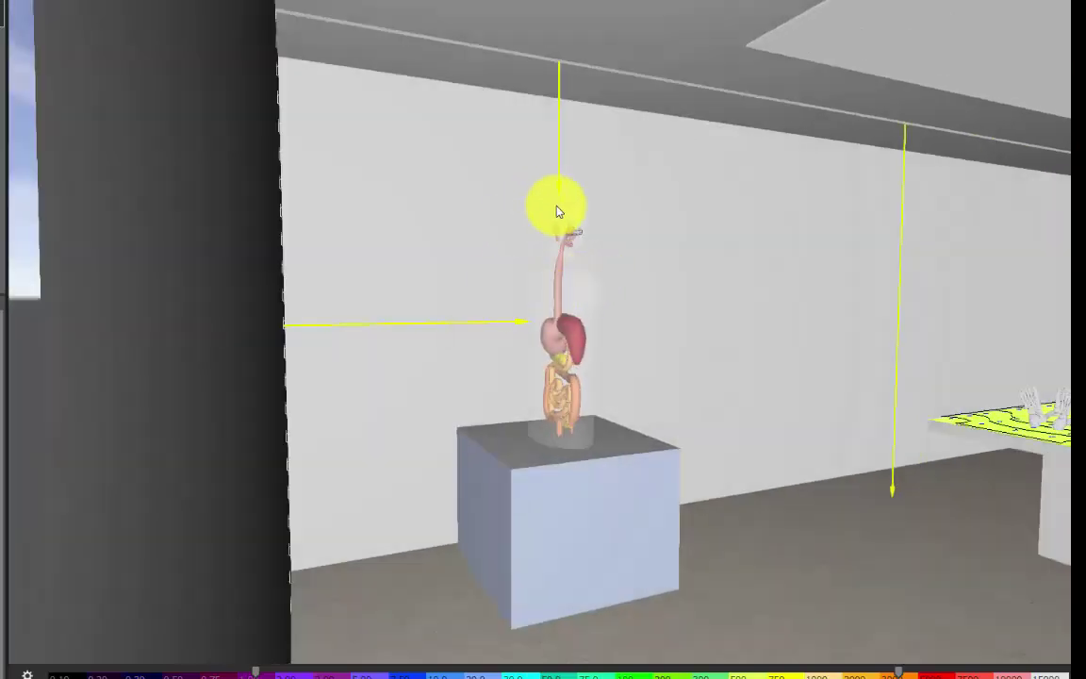
{"action": "right_click_drag", "start_coordinate": [550, 364], "coordinate": [505, 365]}
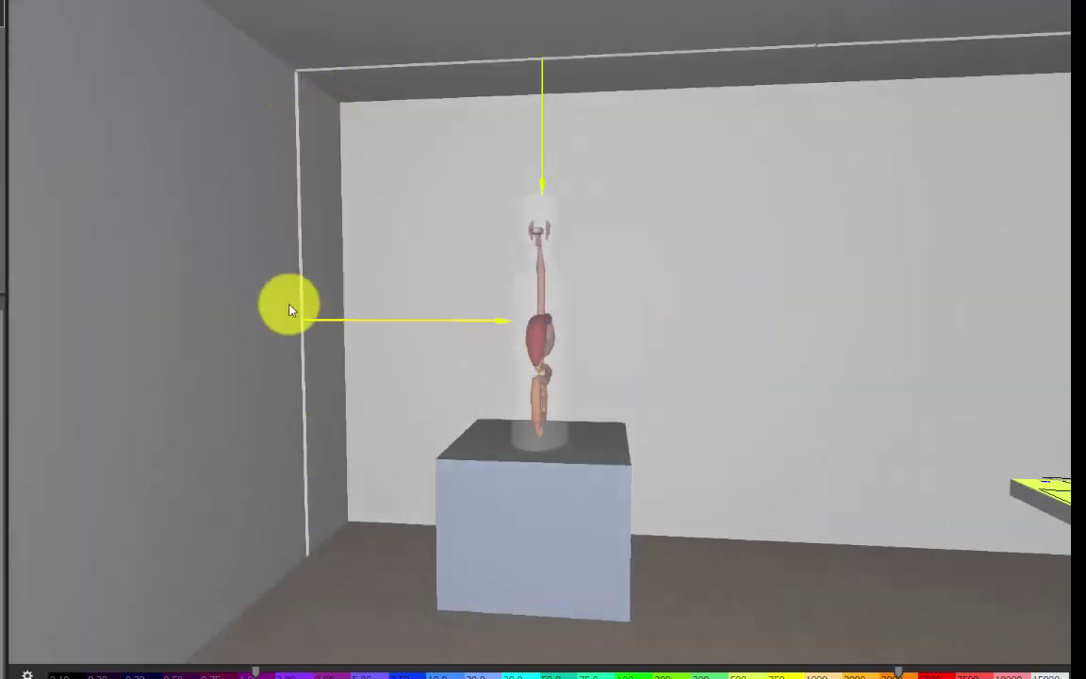
{"action": "scroll", "coordinate": [274, 334], "scroll_direction": "up", "scroll_amount": 2}
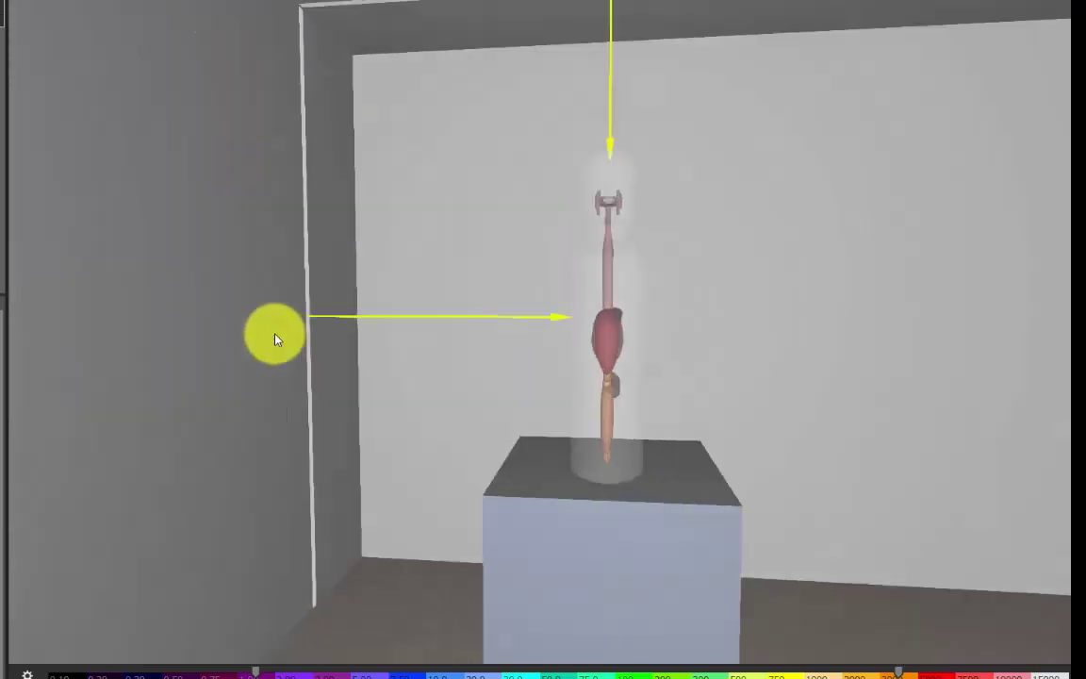
{"action": "left_click", "coordinate": [556, 321]}
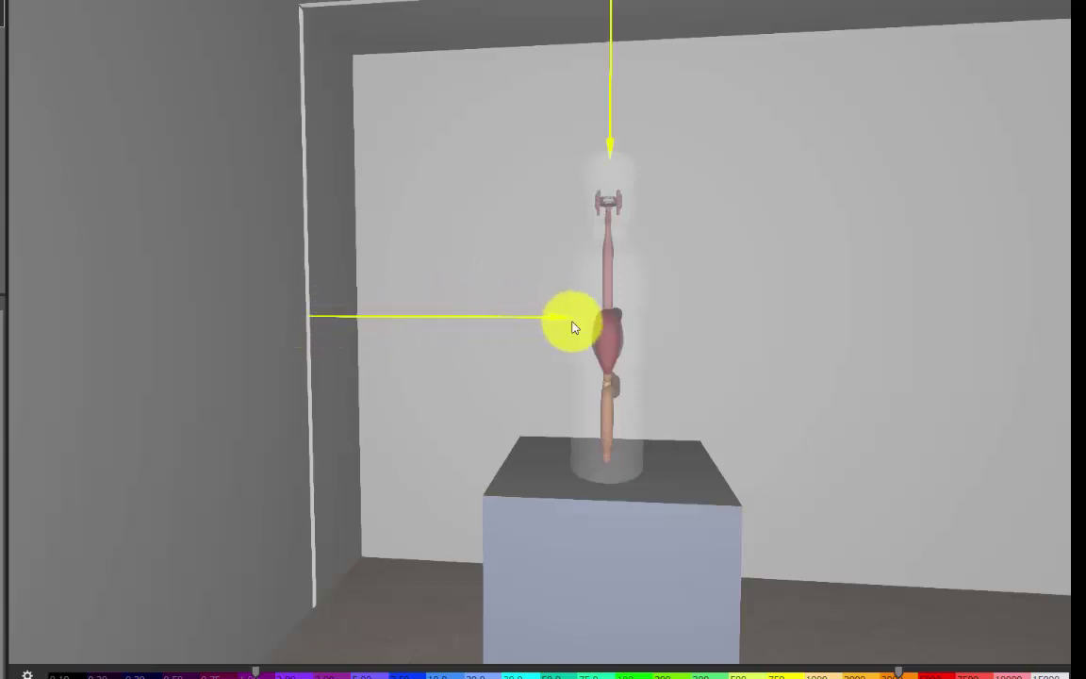
{"action": "left_click", "coordinate": [597, 144]}
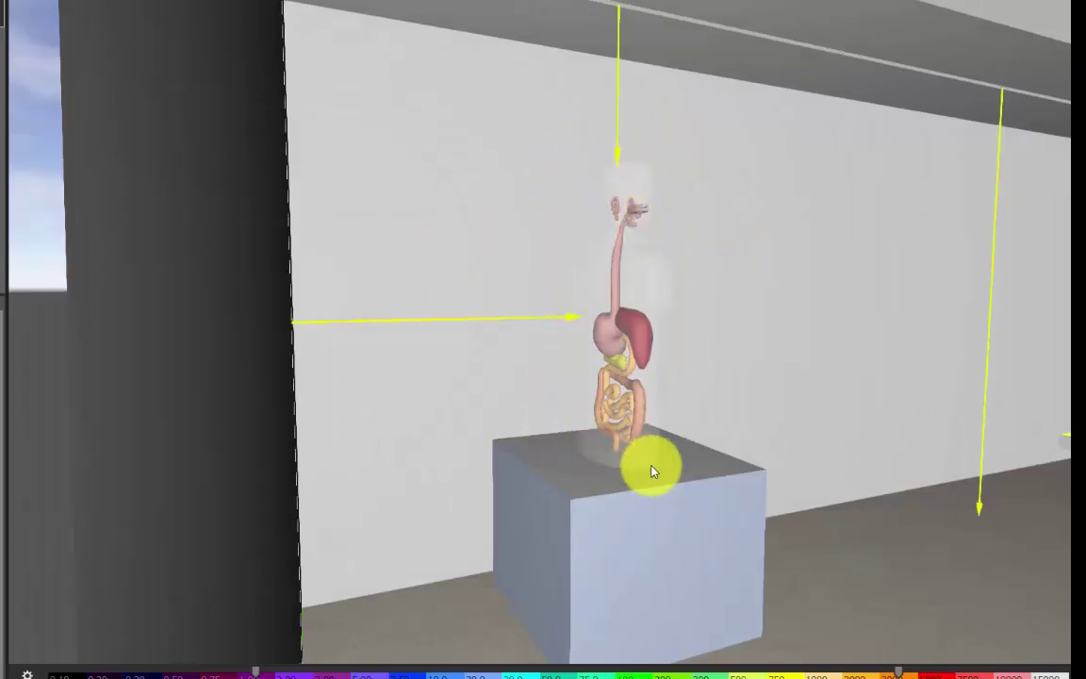
{"action": "right_click_drag", "start_coordinate": [545, 203], "coordinate": [497, 213]}
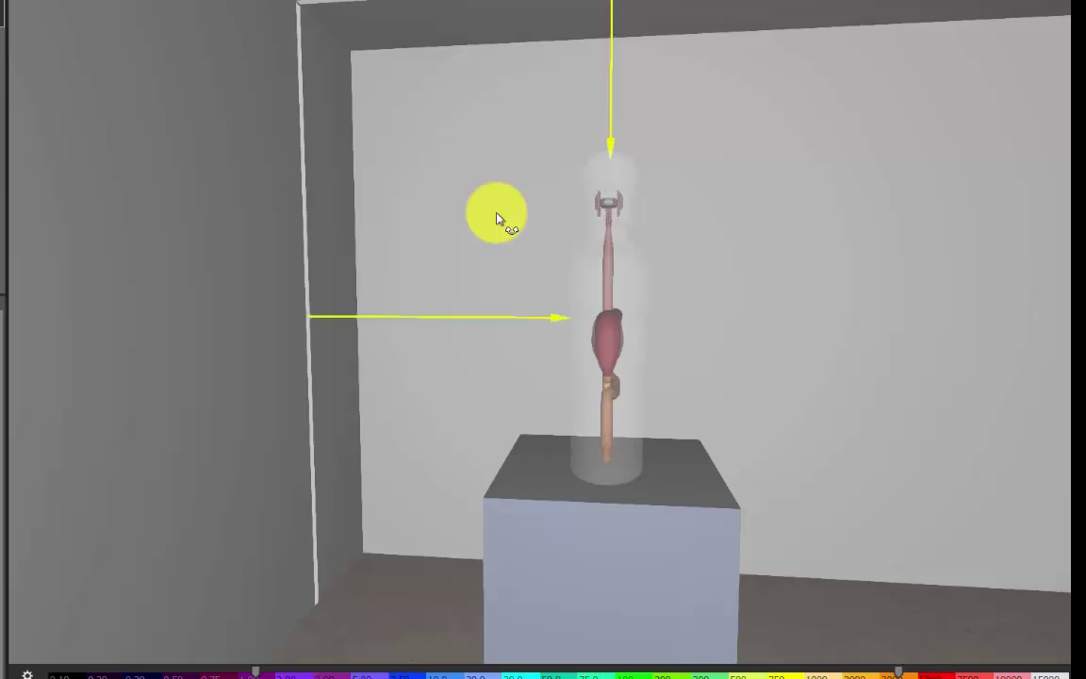
{"action": "left_click_drag", "start_coordinate": [498, 218], "coordinate": [390, 302]}
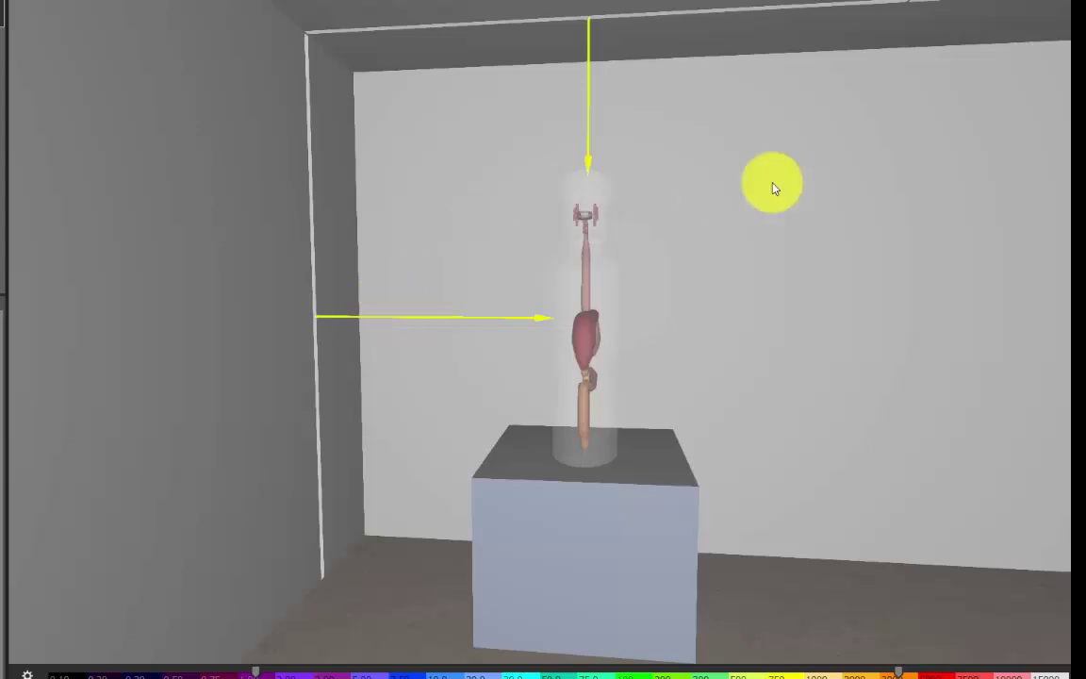
{"action": "left_click_drag", "start_coordinate": [566, 229], "coordinate": [520, 268]}
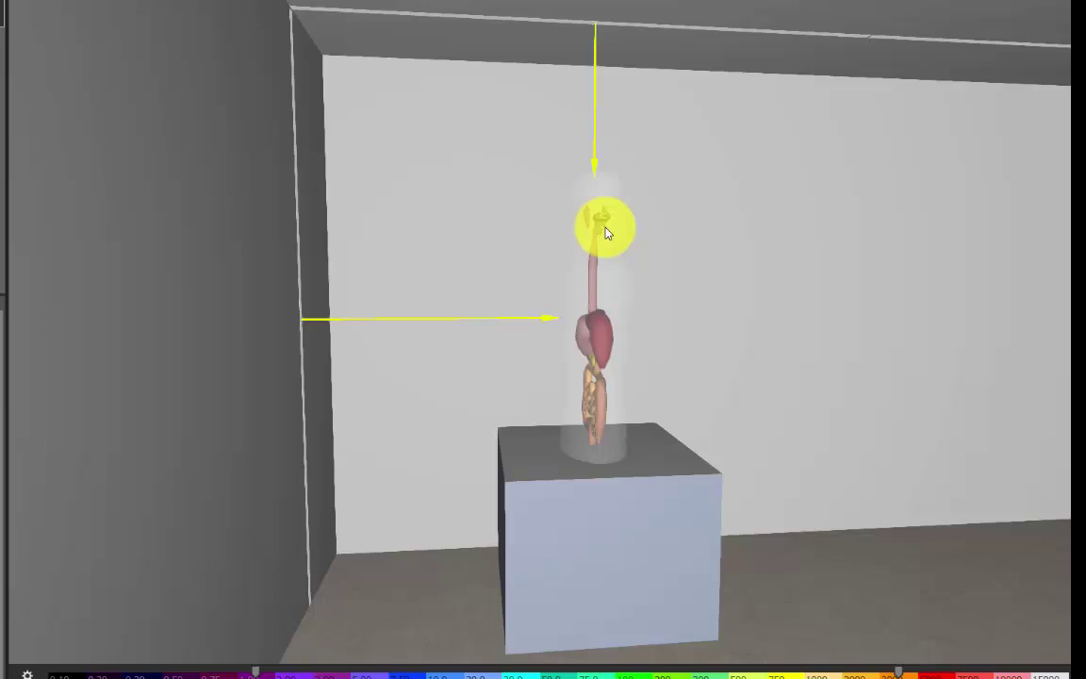
- Dismiss the save reminder and draw a rectangular calculation surface about 1.00 × 1.43 m over the torso specimen in side elevation
{"action": "left_click", "coordinate": [439, 1]}
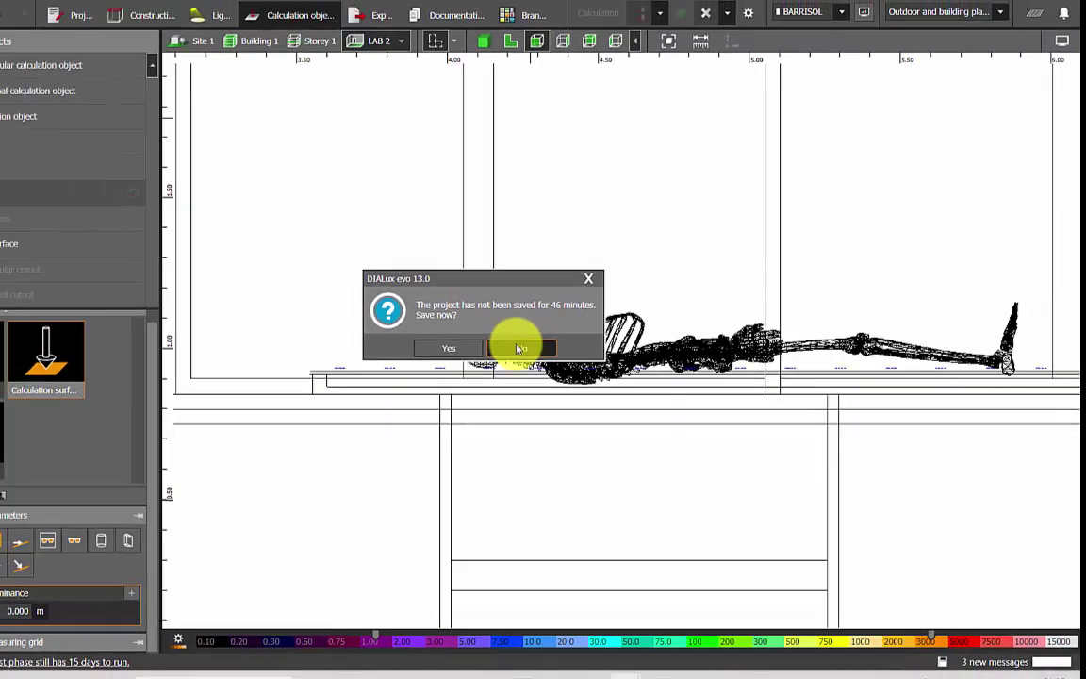
{"action": "left_click", "coordinate": [436, 331]}
{"action": "scroll", "coordinate": [586, 381], "scroll_direction": "down", "scroll_amount": 3}
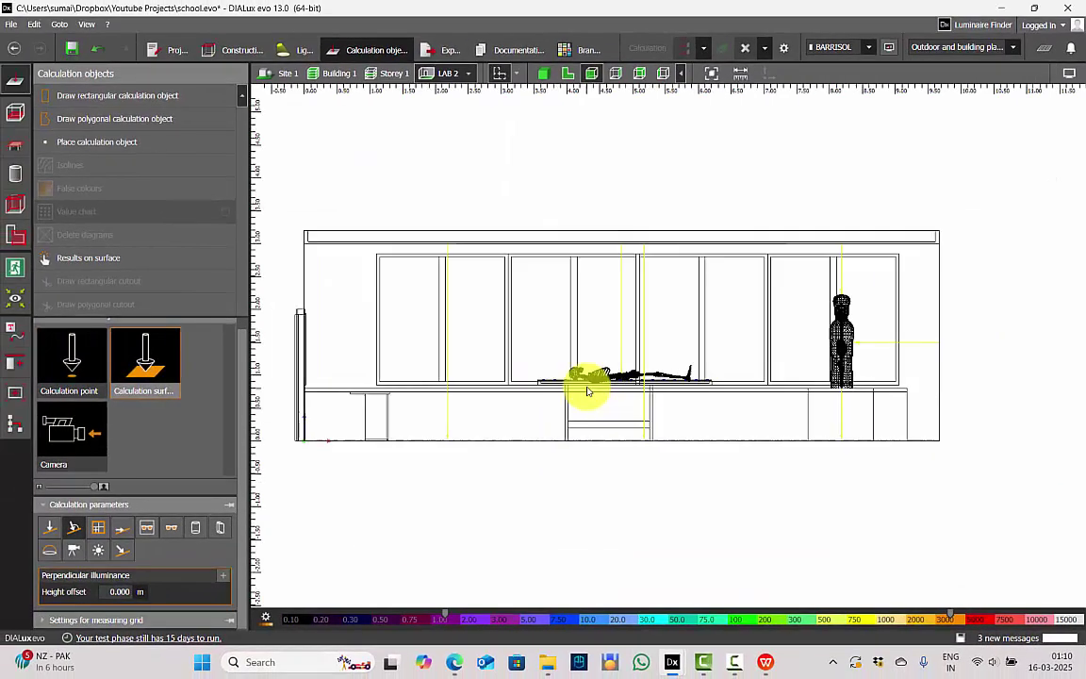
{"action": "left_click", "coordinate": [615, 72]}
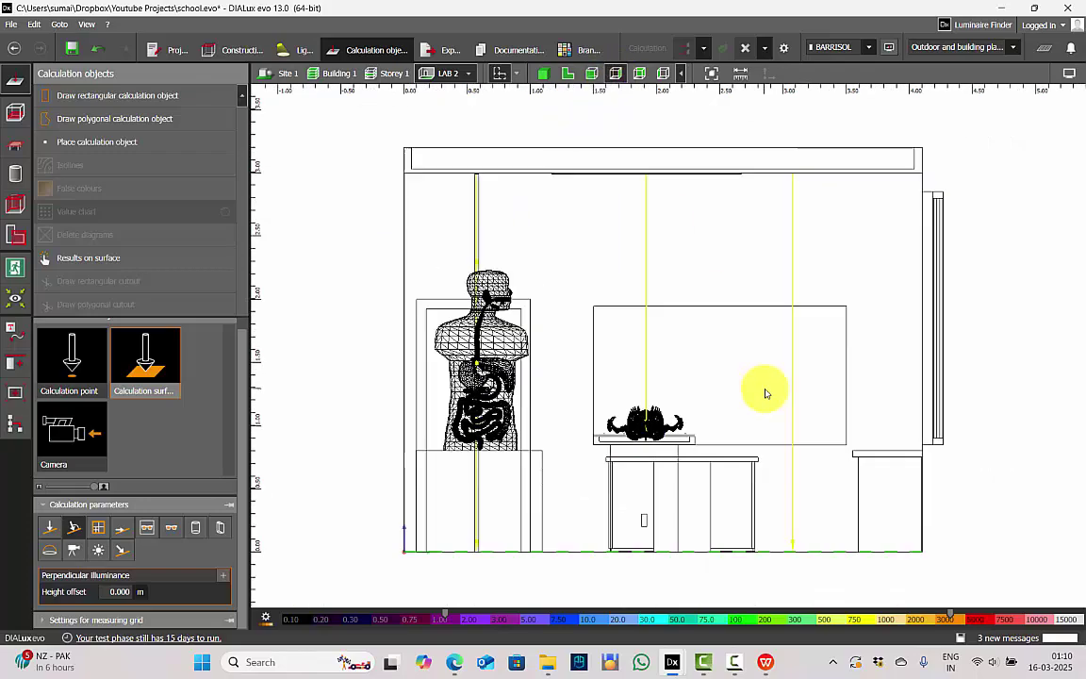
{"action": "scroll", "coordinate": [542, 366], "scroll_direction": "up", "scroll_amount": 1}
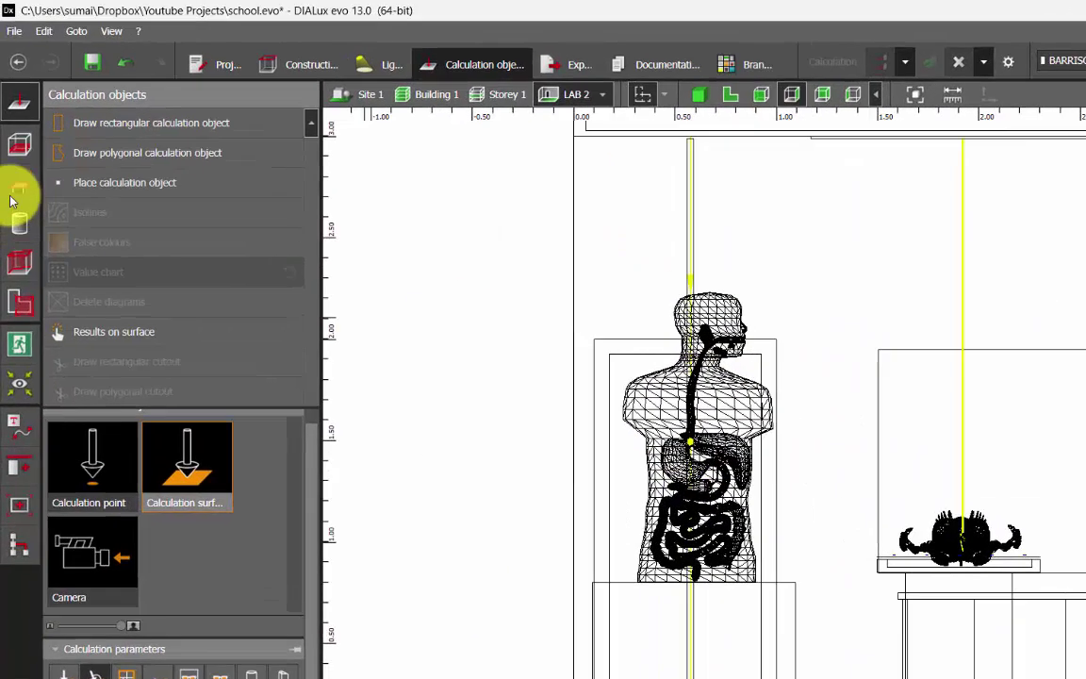
{"action": "left_click", "coordinate": [71, 95]}
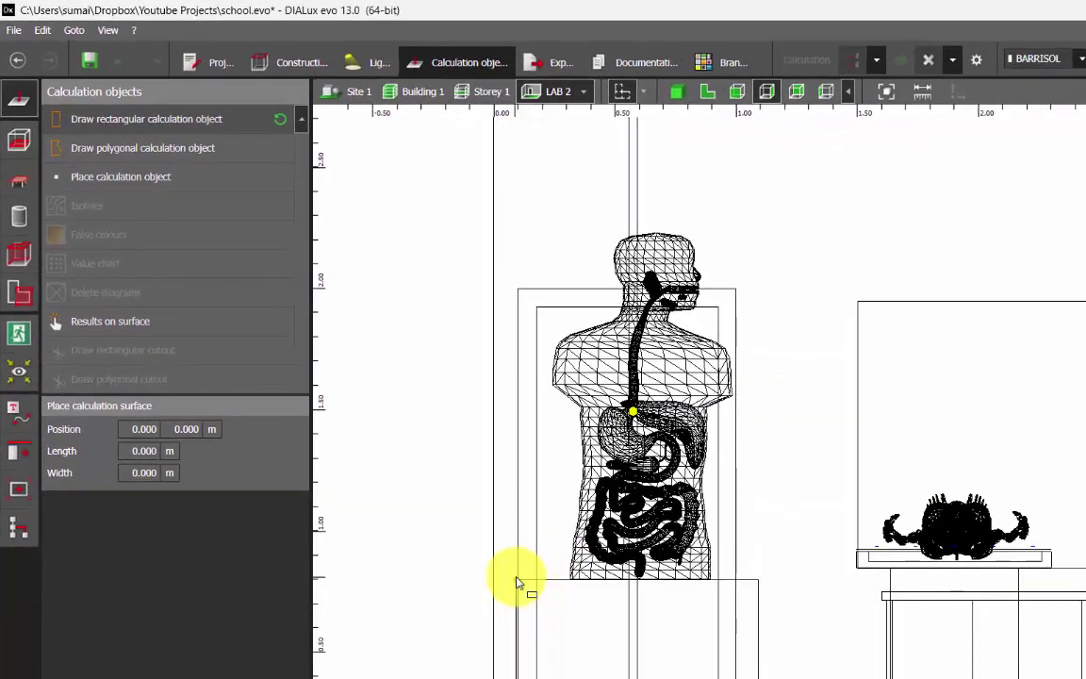
{"action": "left_click", "coordinate": [516, 580]}
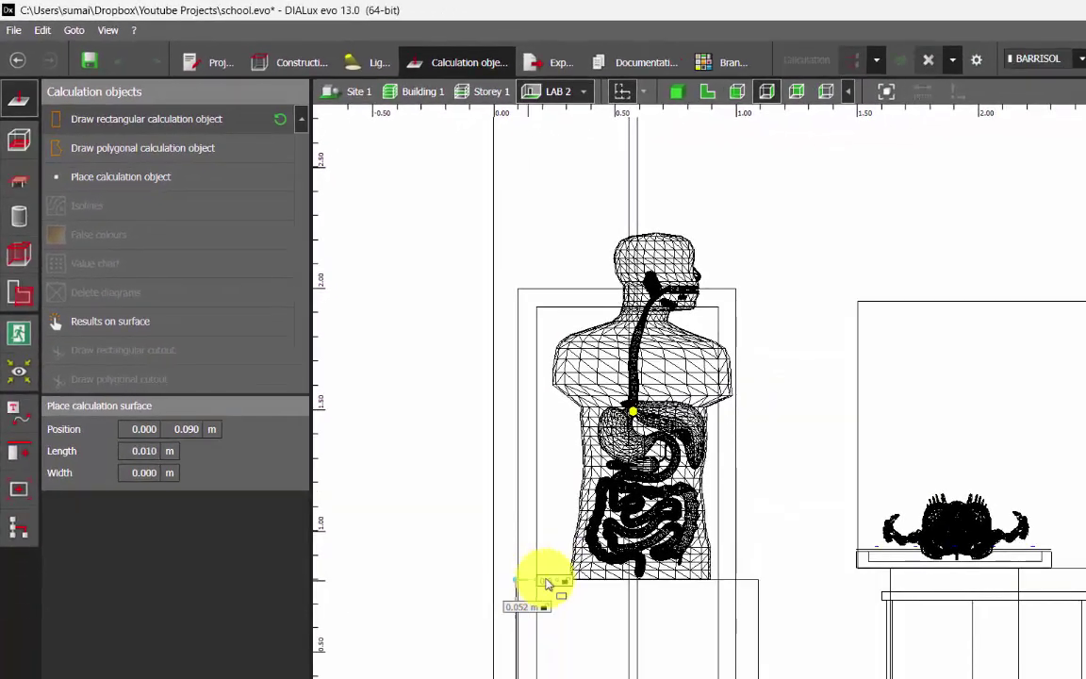
{"action": "left_click", "coordinate": [759, 579]}
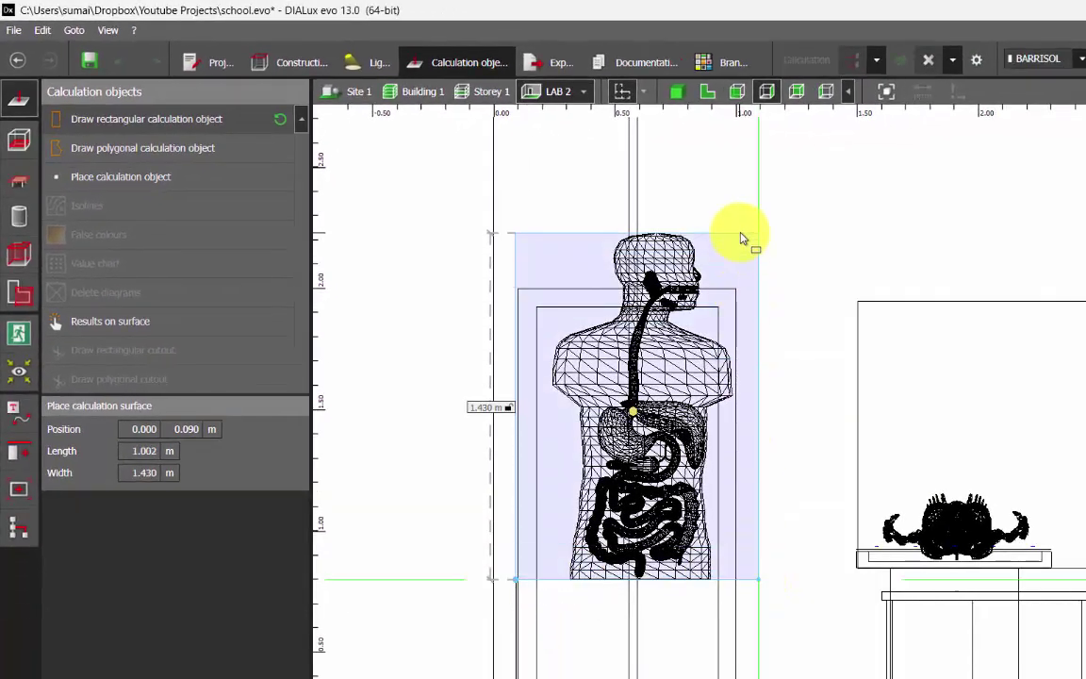
{"action": "left_click", "coordinate": [738, 234]}
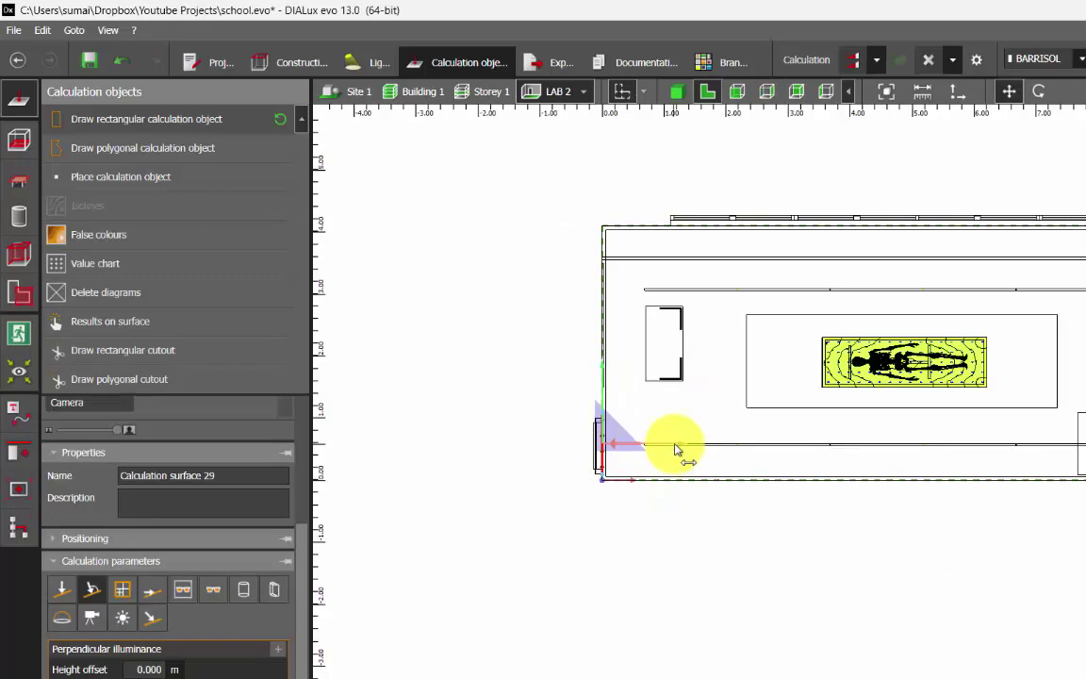
- Move the new calculation surface along the room in plan onto the torso specimen and inspect it in 3D
{"action": "left_click_drag", "start_coordinate": [676, 445], "coordinate": [1085, 444]}
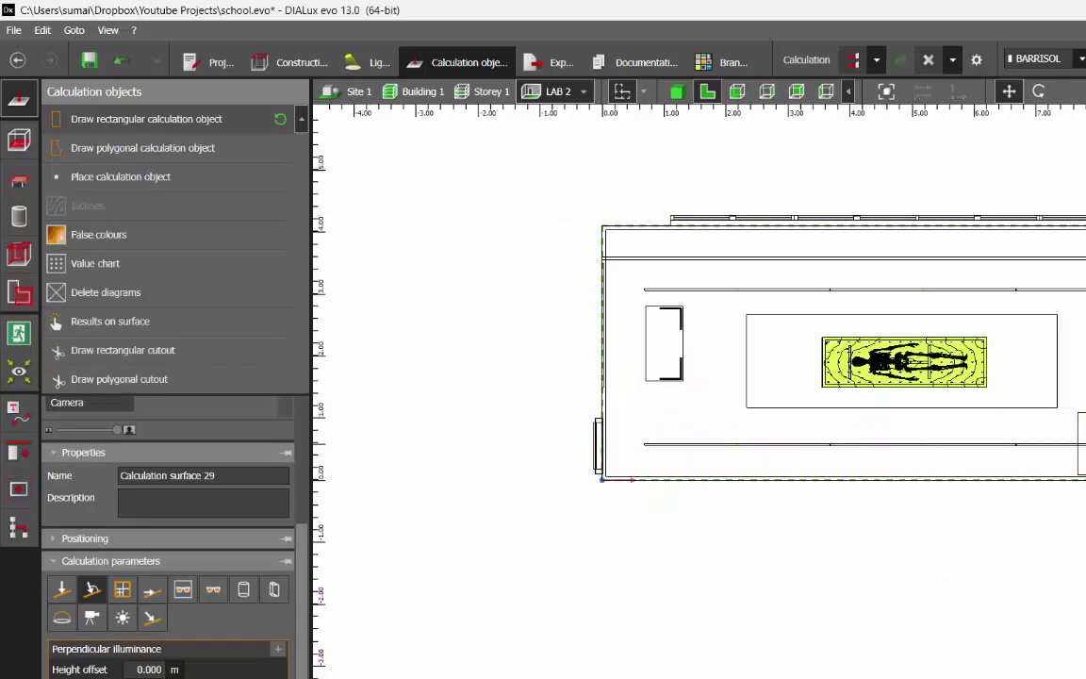
{"action": "scroll", "coordinate": [1085, 445], "scroll_direction": "up", "scroll_amount": 6}
{"action": "left_click", "coordinate": [663, 90]}
- Rename the torso's calculation surface as SPECIMEN and deselect it
{"action": "left_click", "coordinate": [213, 467]}
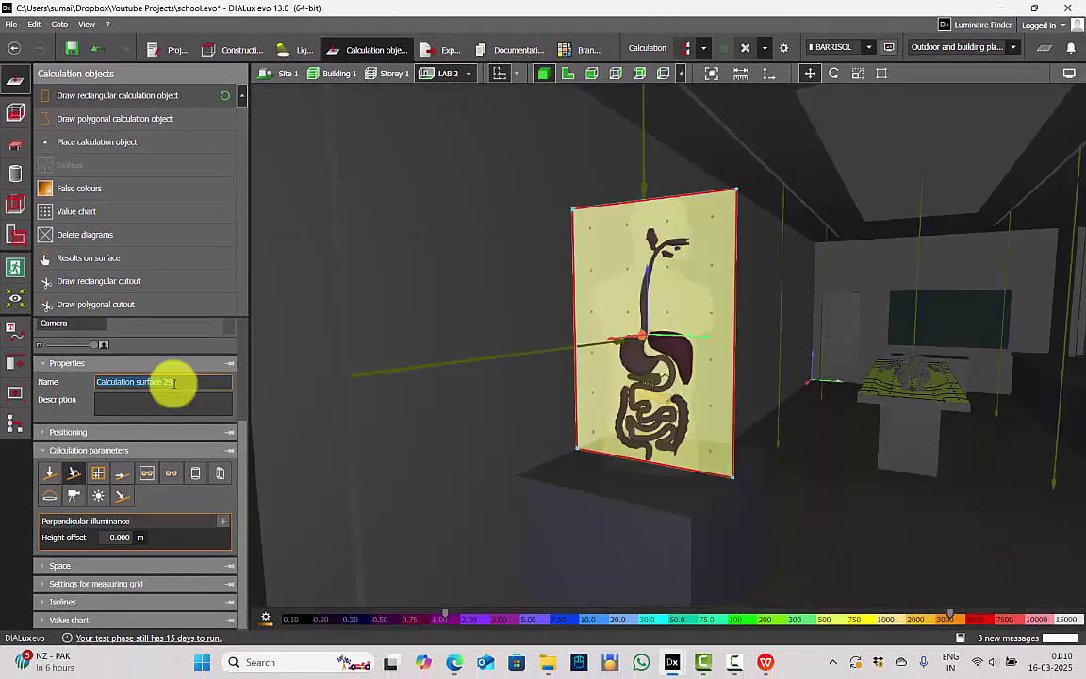
{"action": "type", "text": "SPECIMEN"}
{"action": "key", "text": "Return"}
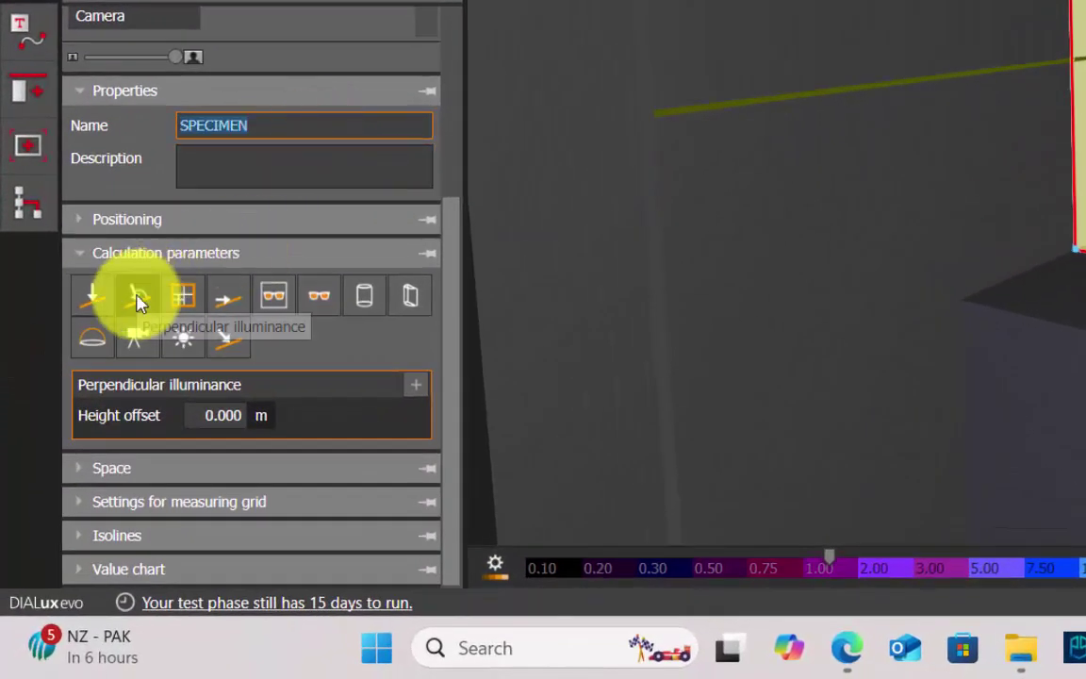
{"action": "key", "text": "Escape"}
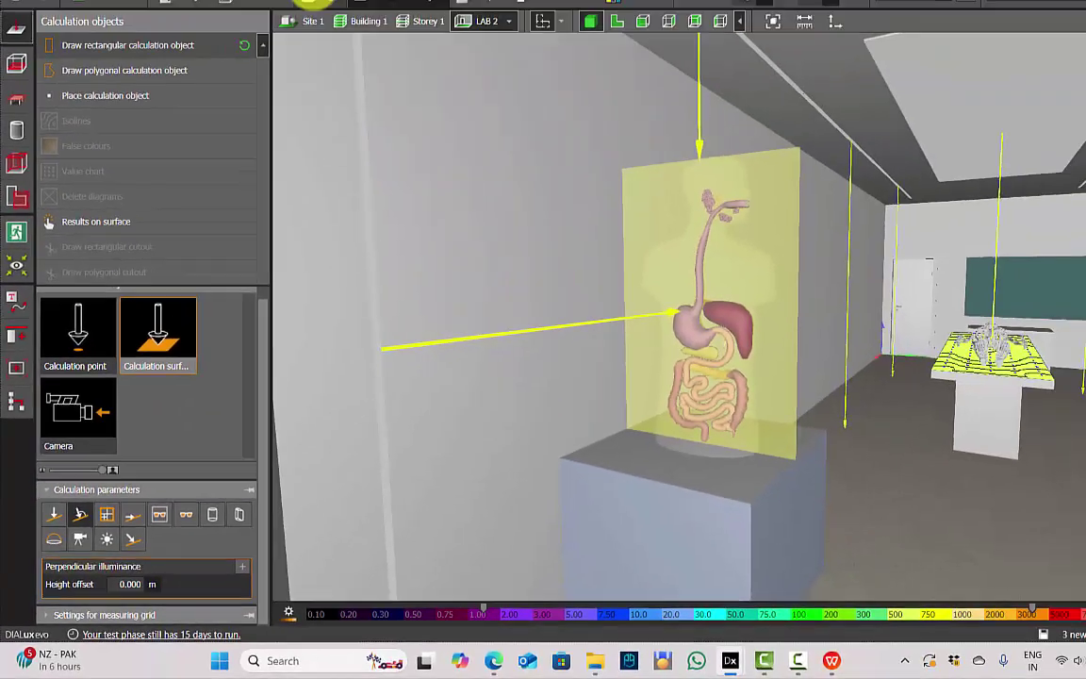
- Create an empty light scene and name it TASK - SPECIMEN LIGHTING
{"action": "left_click", "coordinate": [287, 44]}
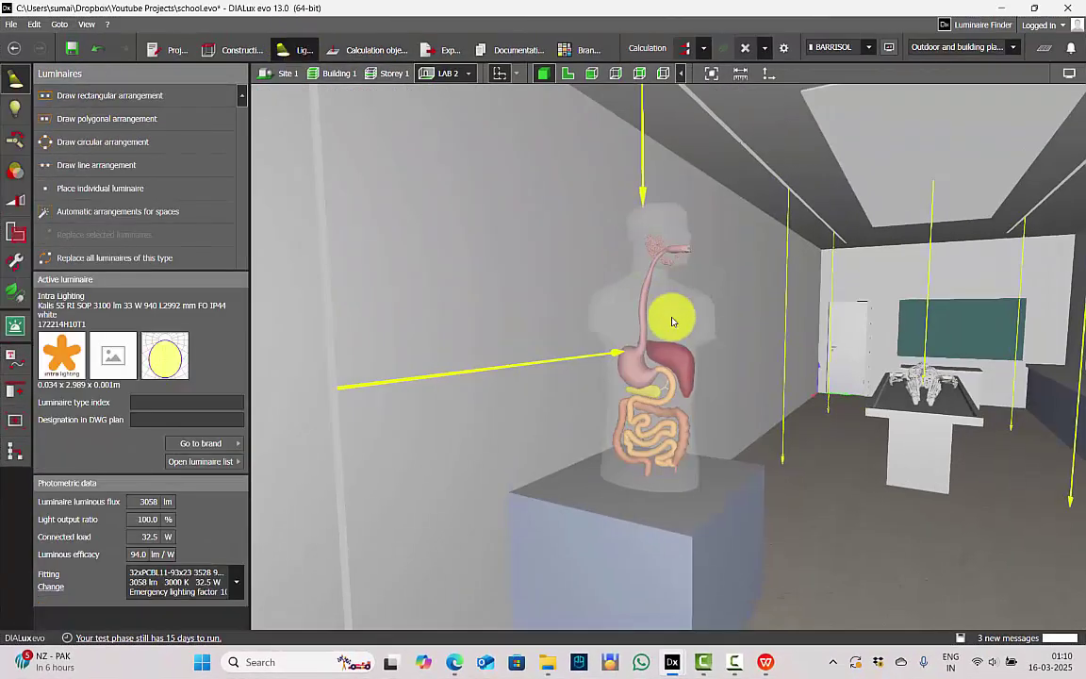
{"action": "scroll", "coordinate": [650, 311], "scroll_direction": "down", "scroll_amount": 2}
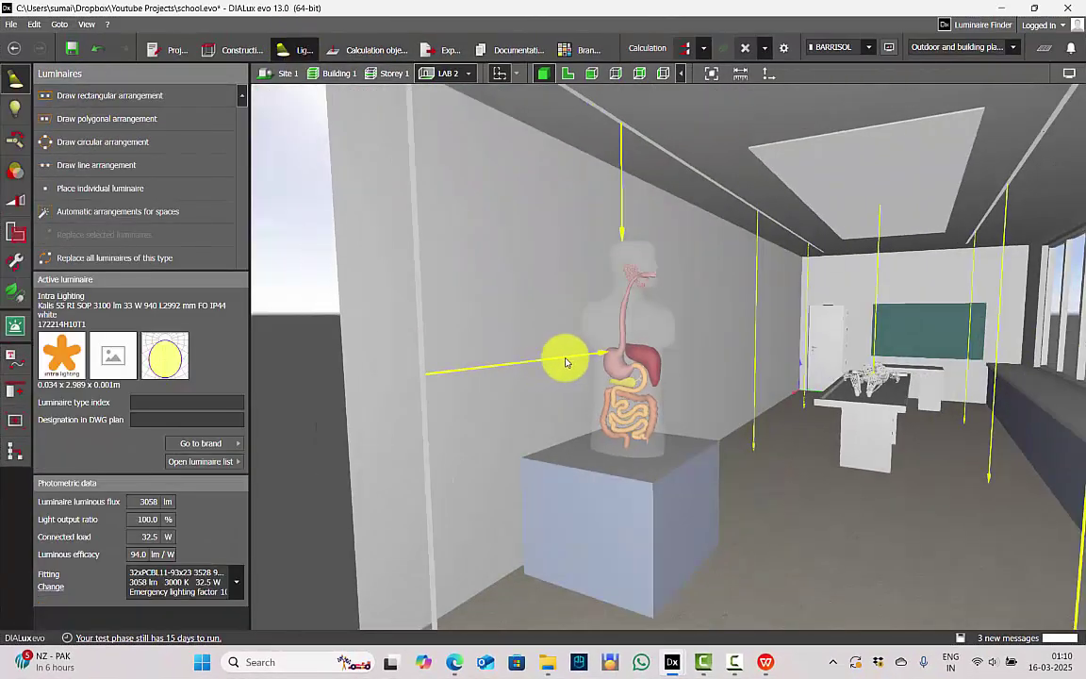
{"action": "left_click", "coordinate": [13, 206]}
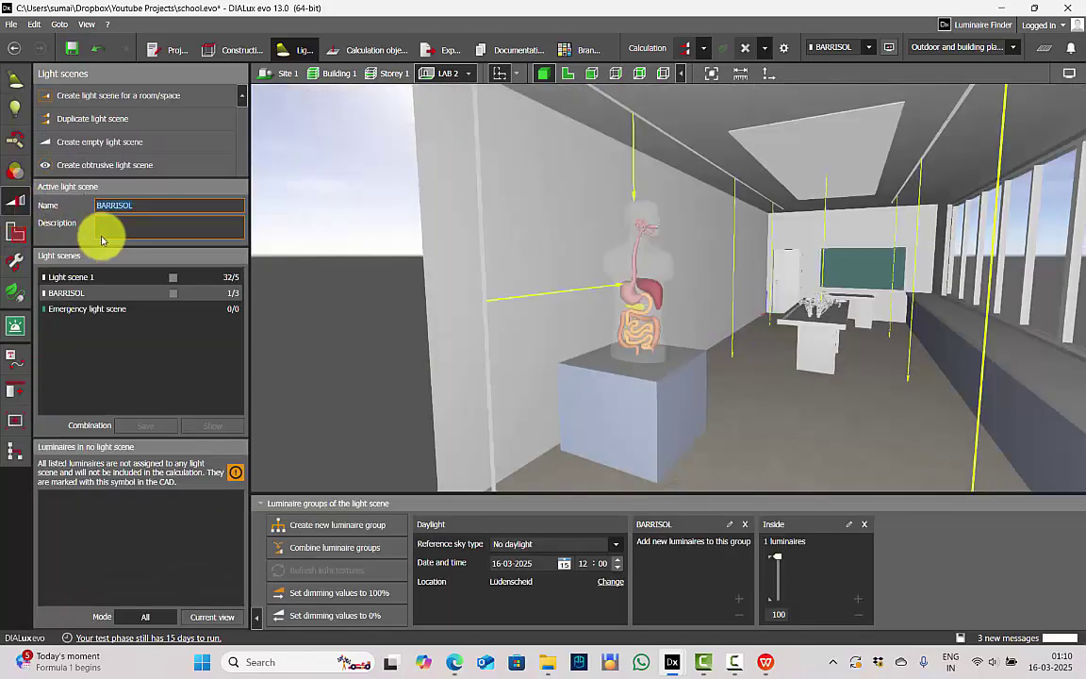
{"action": "left_click", "coordinate": [101, 142]}
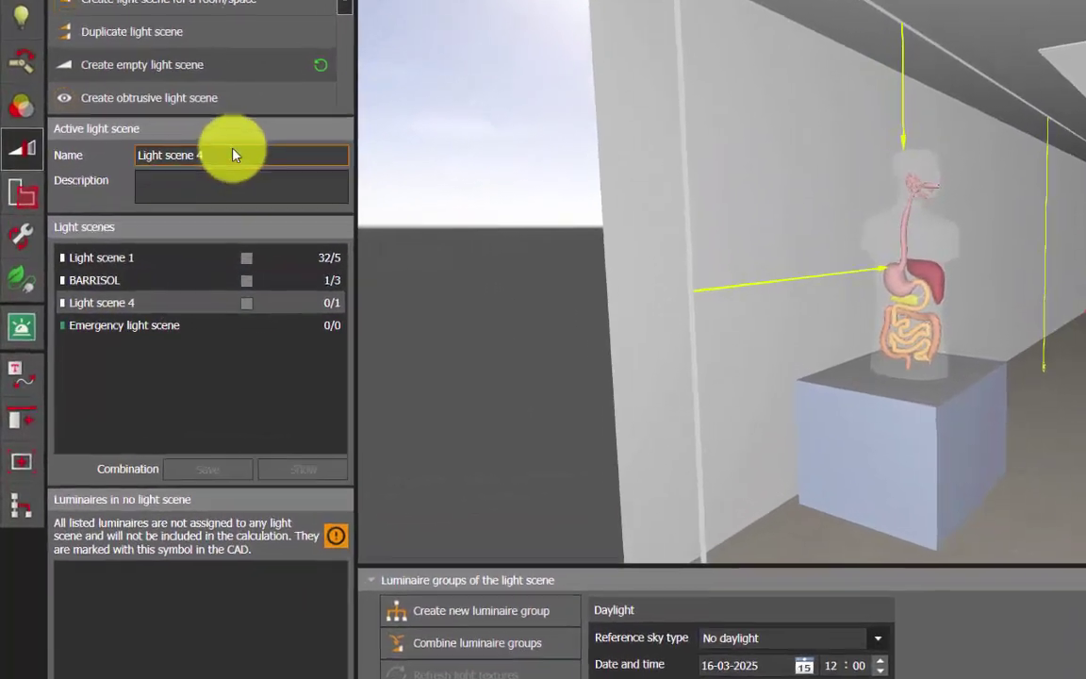
{"action": "left_click", "coordinate": [232, 153]}
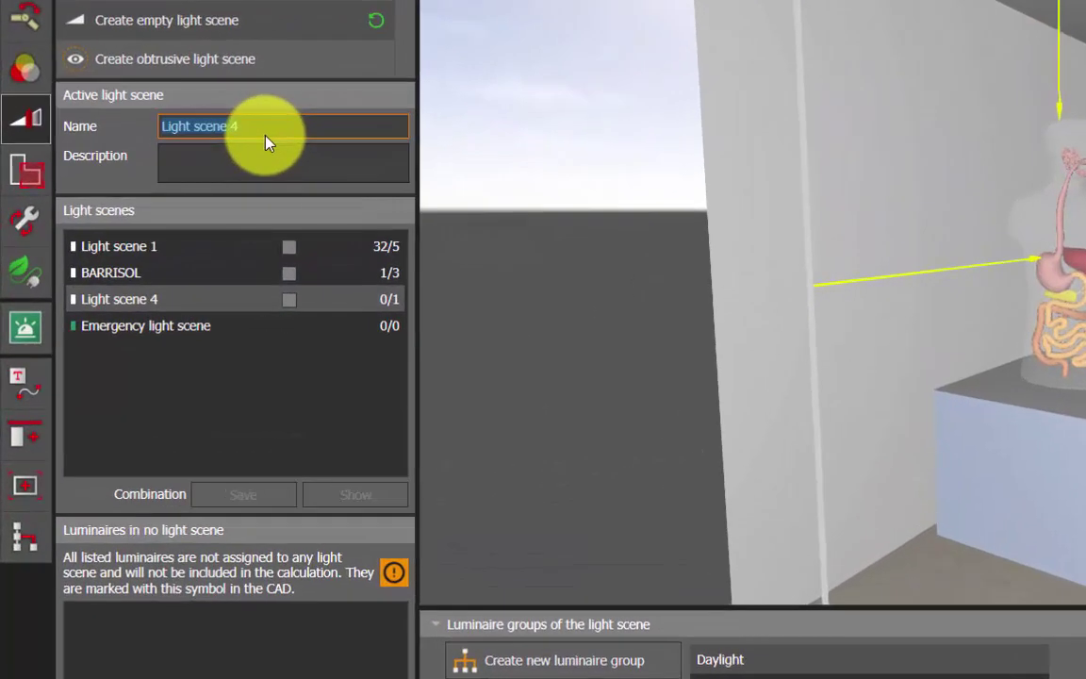
{"action": "type", "text": "TASK - SP"}
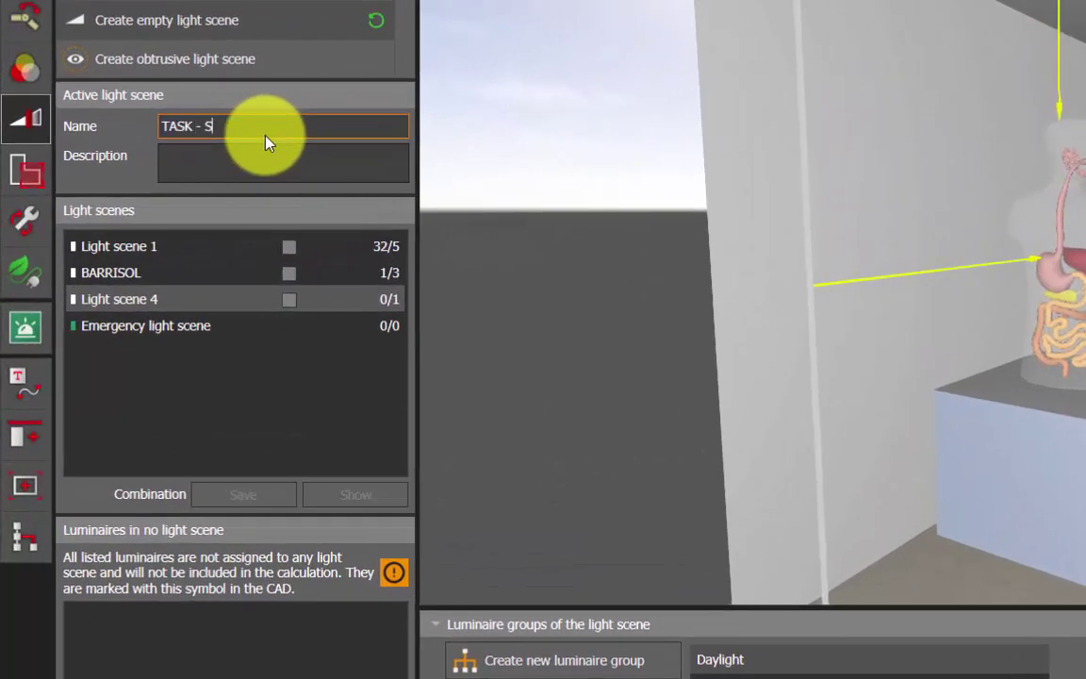
{"action": "type", "text": "ECIMEN LIGHTING"}
{"action": "key", "text": "Return"}
- Create a luminaire group in the TASK - SPECIMEN LIGHTING scene and add the vertical wall linear luminaire to it
{"action": "left_click", "coordinate": [506, 592]}
{"action": "scroll", "coordinate": [618, 122], "scroll_direction": "up", "scroll_amount": 3}
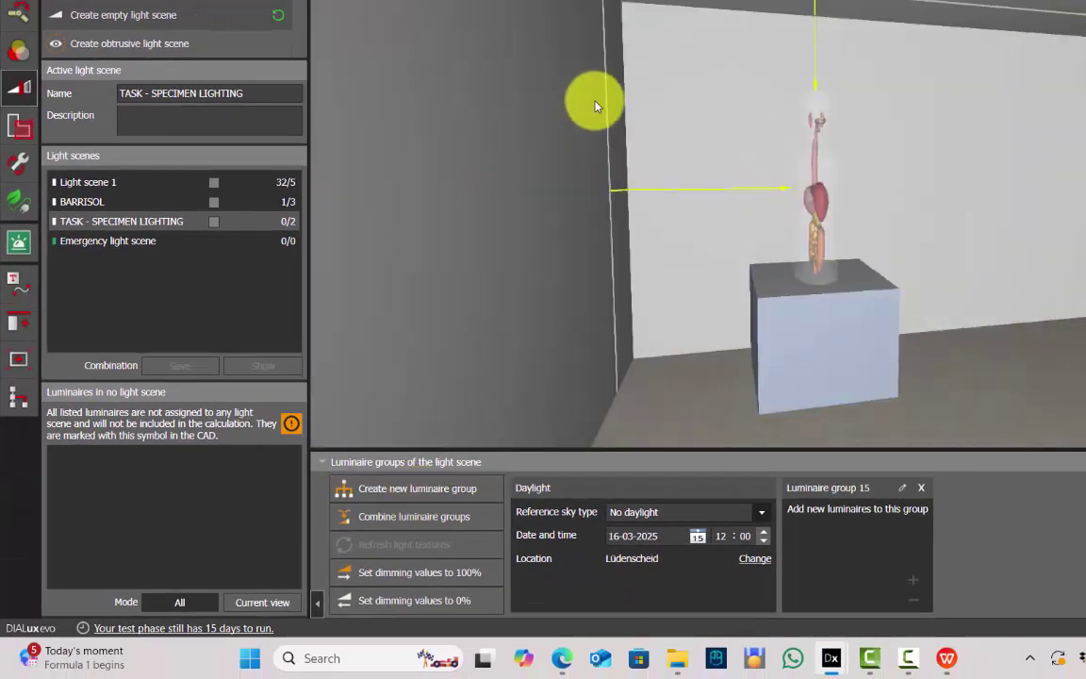
{"action": "left_click", "coordinate": [606, 94]}
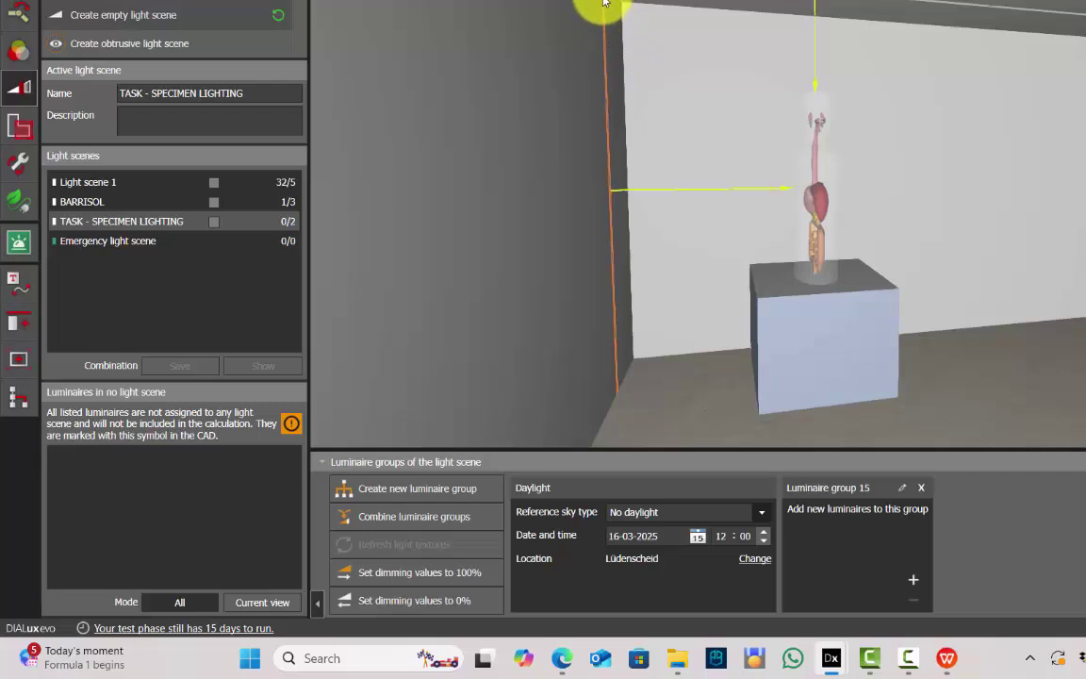
{"action": "left_click", "coordinate": [912, 579]}
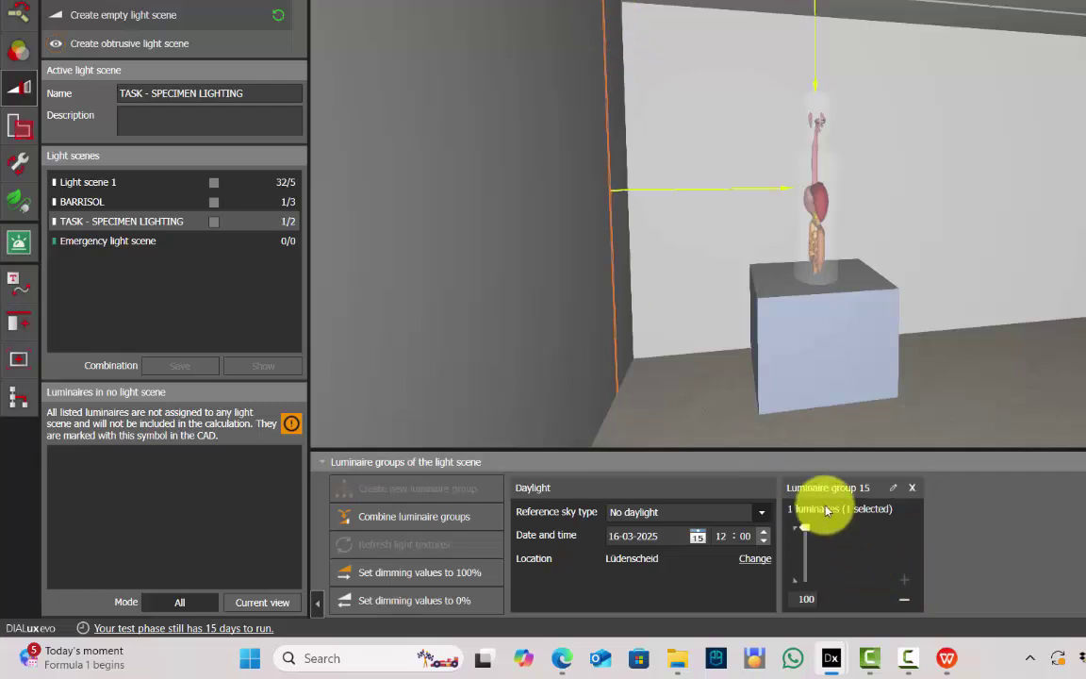
- Rename the new luminaire group as LINEAR ON WALL
{"action": "double_click", "coordinate": [830, 492]}
{"action": "type", "text": "LINEA"}
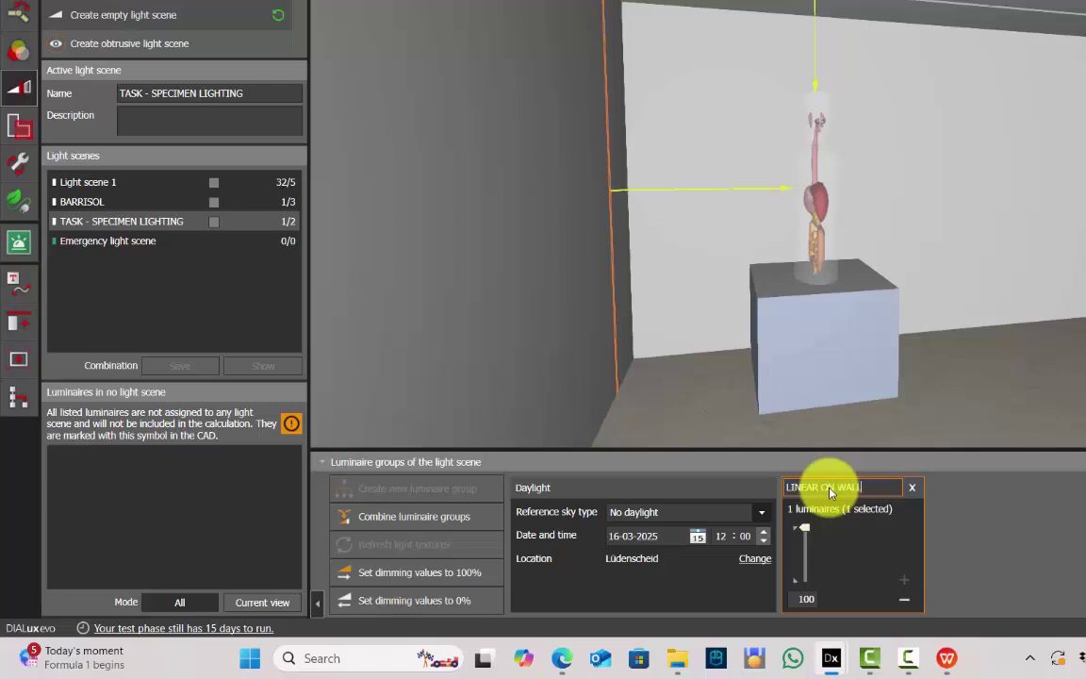
{"action": "type", "text": "R ON WALL"}
{"action": "key", "text": "Return"}
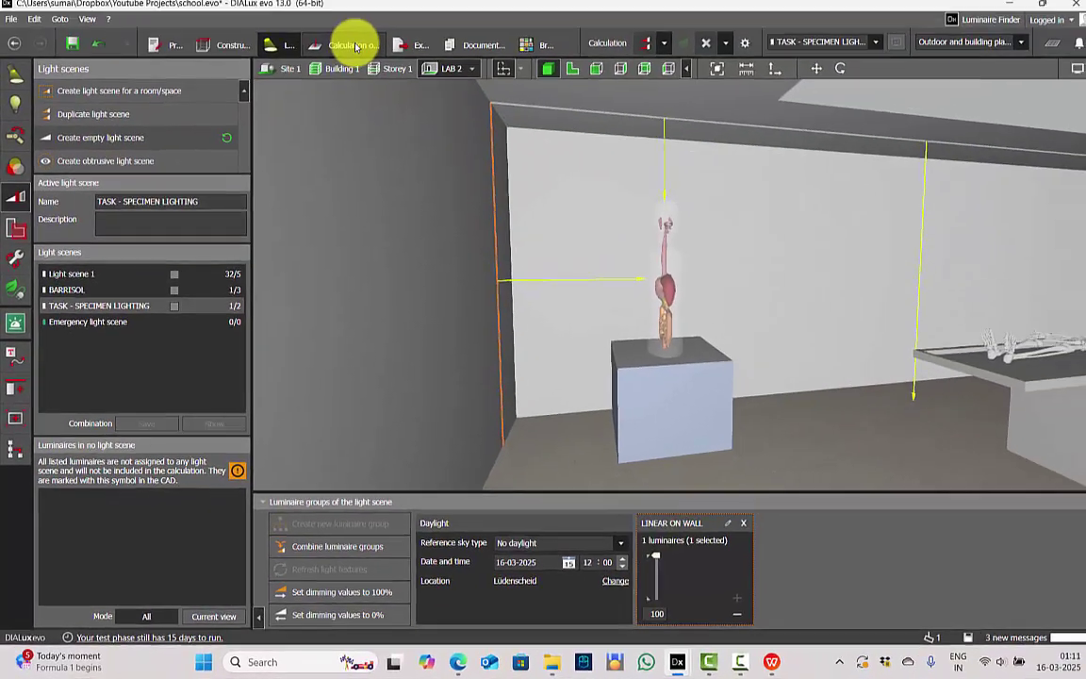
- Calculate the whole project without objects and furniture, keeping TASK - SPECIMEN LIGHTING as the active light scene
{"action": "left_click", "coordinate": [344, 47]}
{"action": "left_click", "coordinate": [657, 272]}
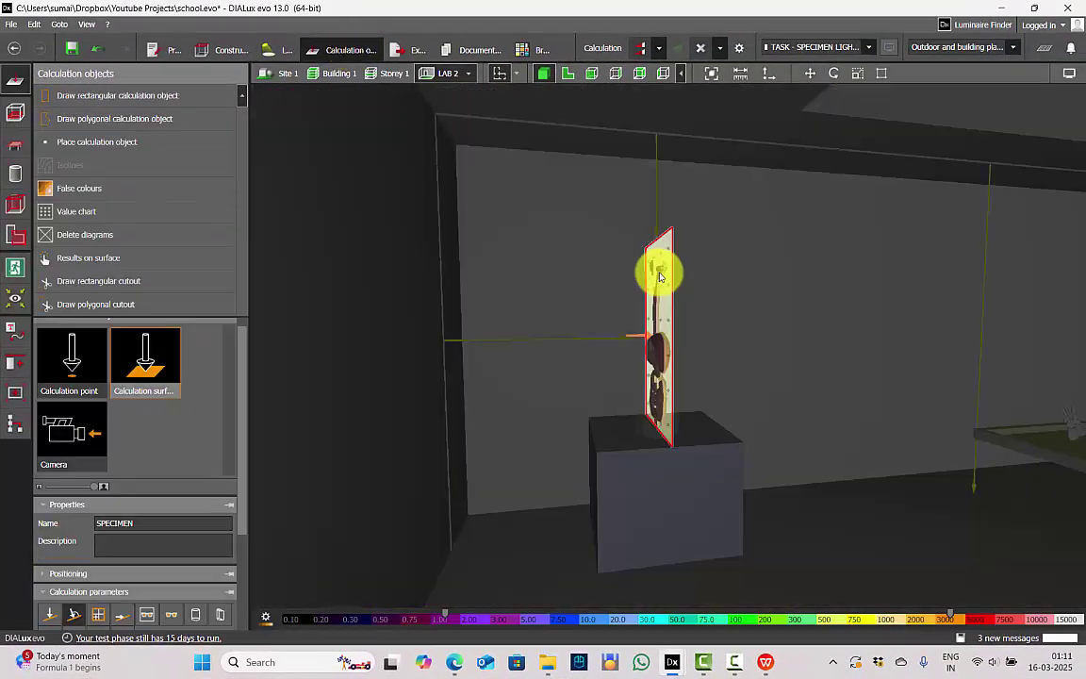
{"action": "key", "text": "Escape"}
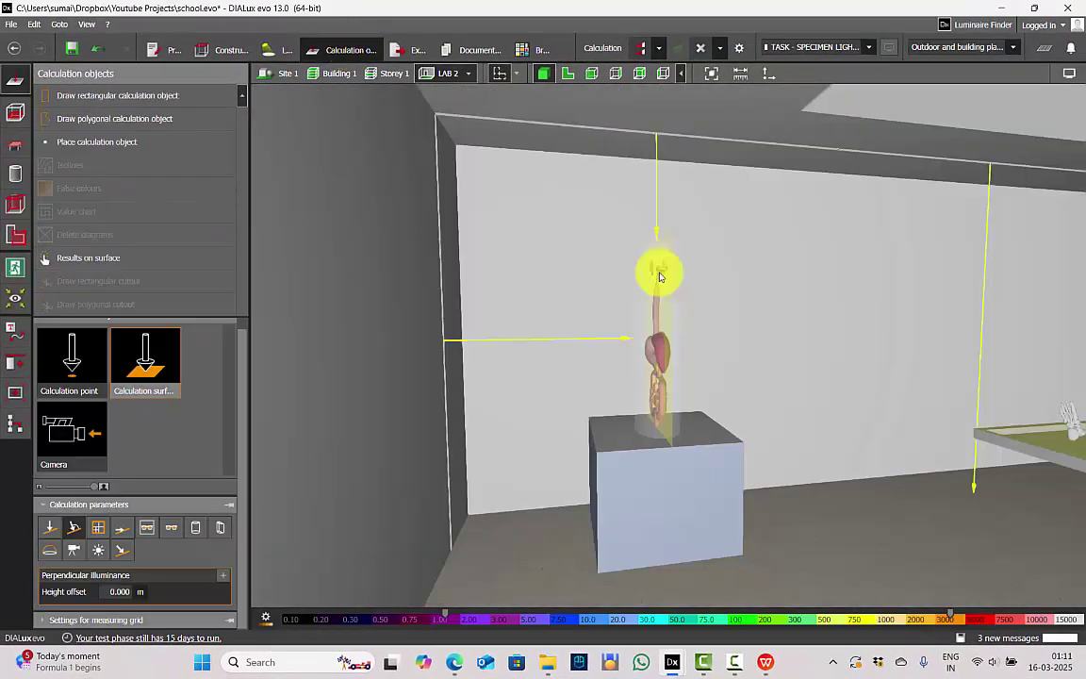
{"action": "left_click", "coordinate": [868, 48]}
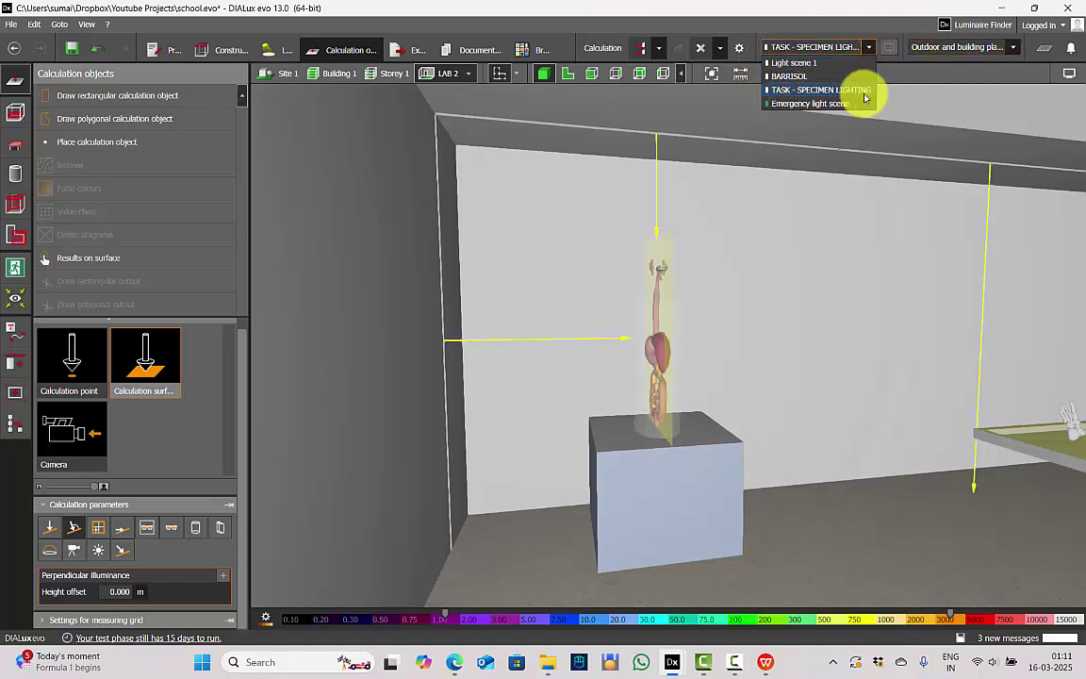
{"action": "left_click", "coordinate": [740, 49]}
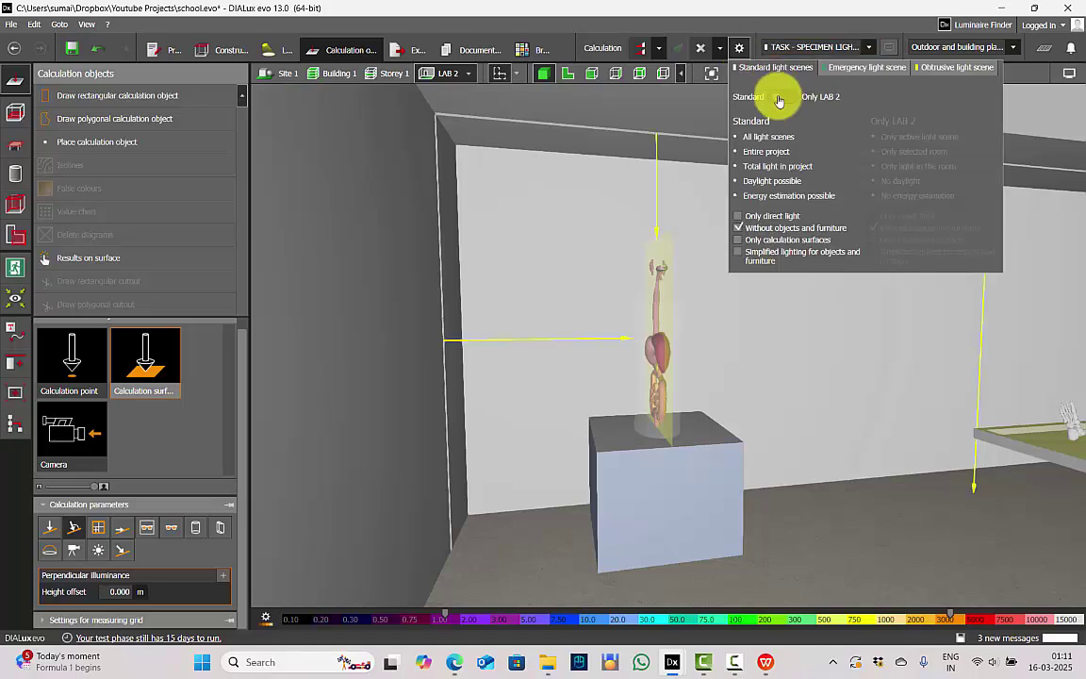
{"action": "mouse_move", "coordinate": [767, 267]}
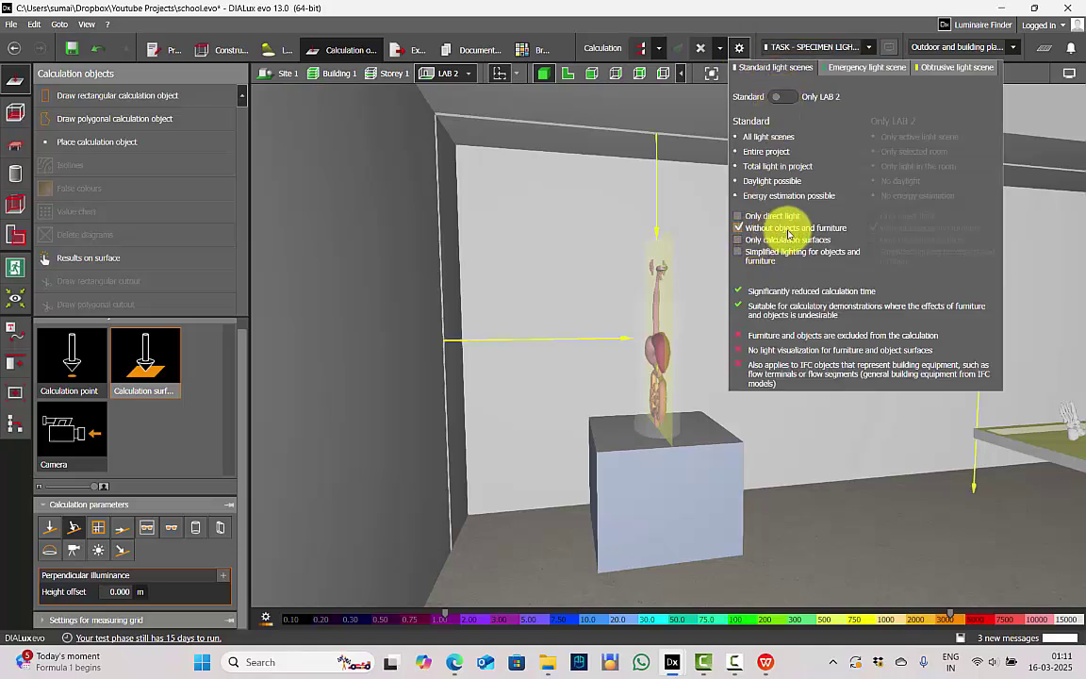
{"action": "left_click", "coordinate": [641, 47]}
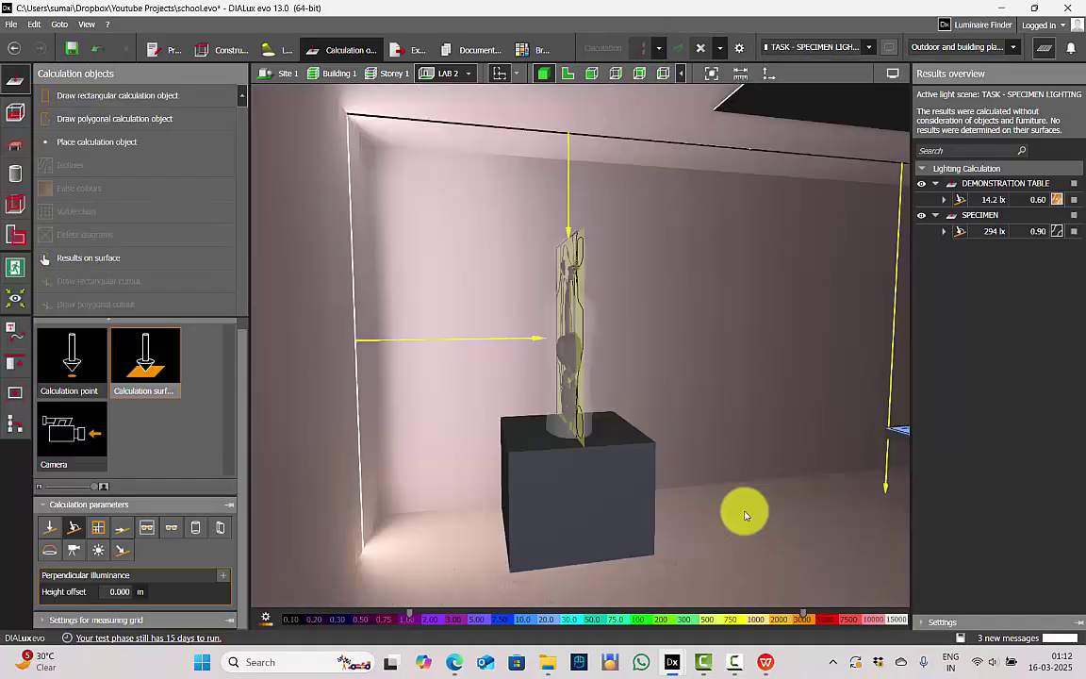
- Select the SPECIMEN surface's perpendicular illuminance result and display it in false colours
{"action": "left_click", "coordinate": [1003, 235]}
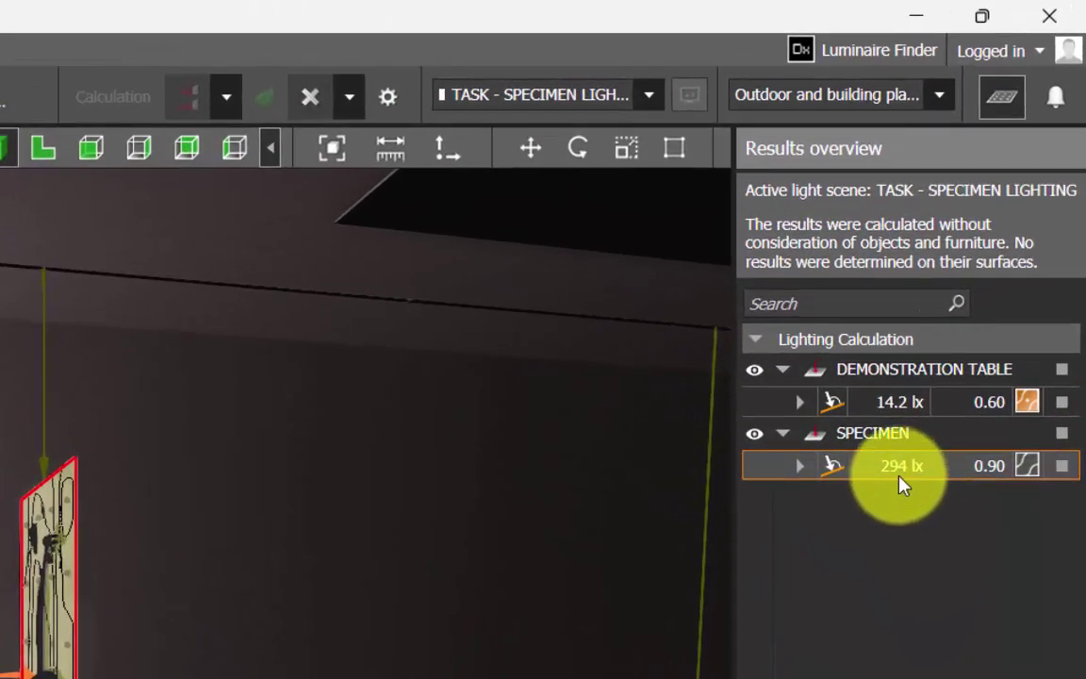
{"action": "right_click_drag", "start_coordinate": [139, 641], "coordinate": [272, 611]}
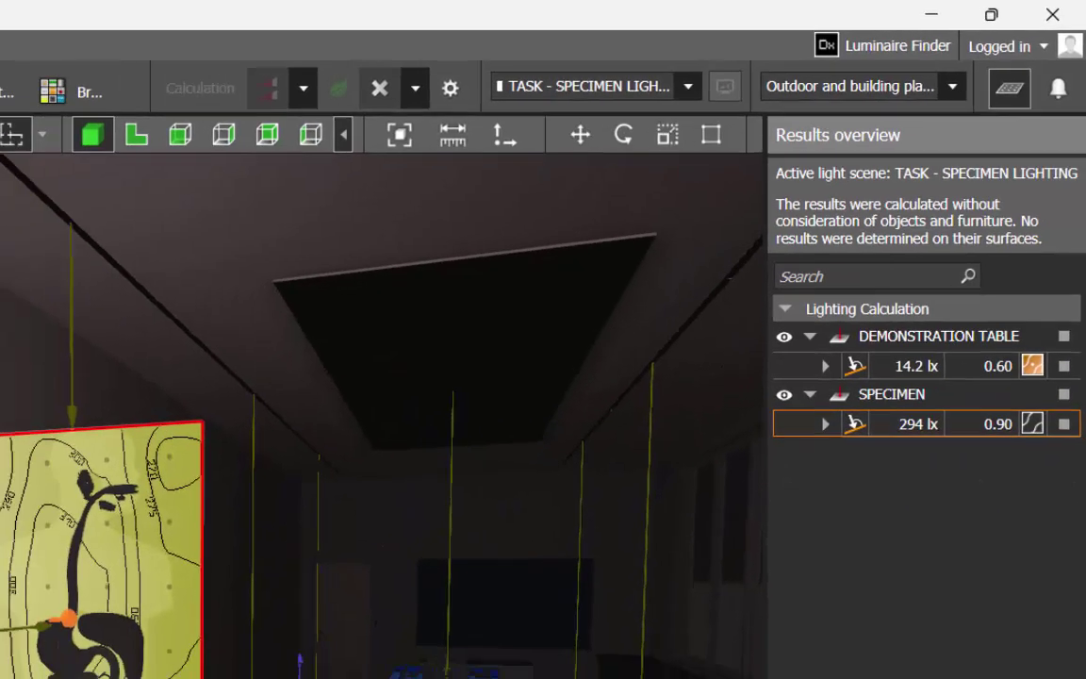
{"action": "right_click_drag", "start_coordinate": [438, 372], "coordinate": [326, 388]}
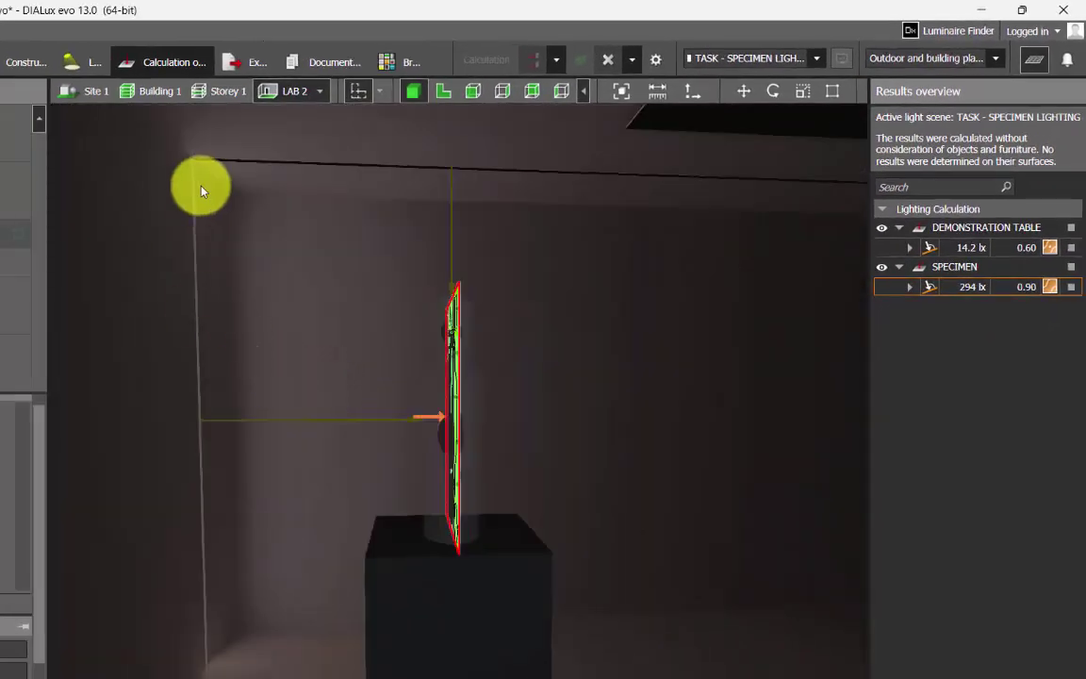
{"action": "left_click_drag", "start_coordinate": [395, 526], "coordinate": [472, 526]}
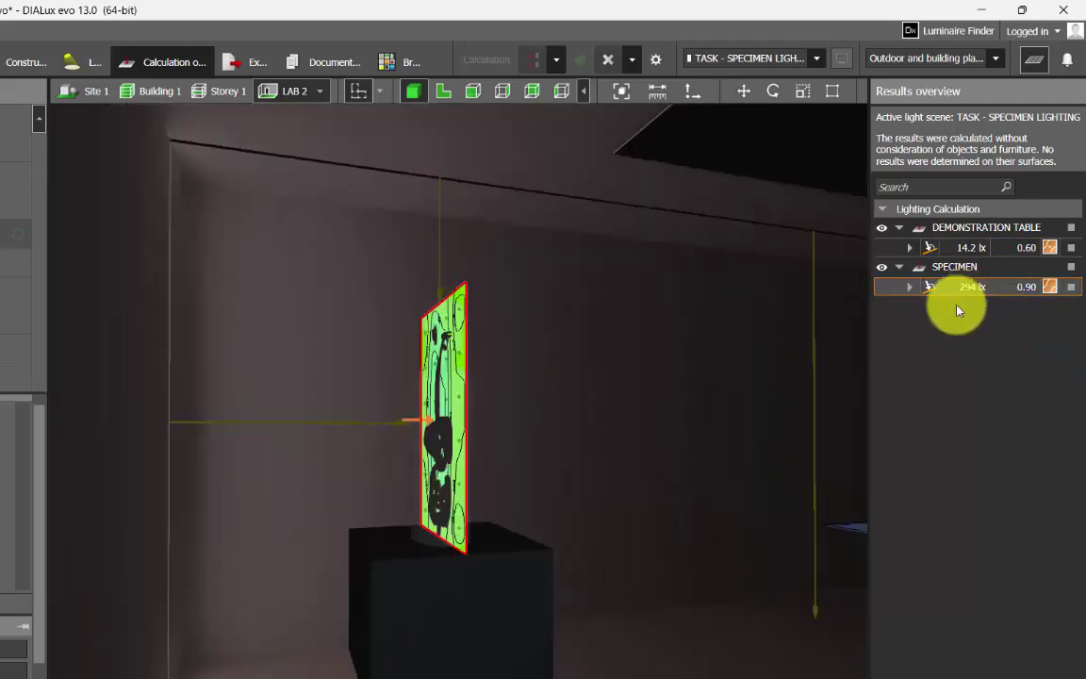
- Switch the active light scene to Light scene 1 and examine the SPECIMEN surface's illuminance for comparison
{"action": "left_click", "coordinate": [816, 58]}
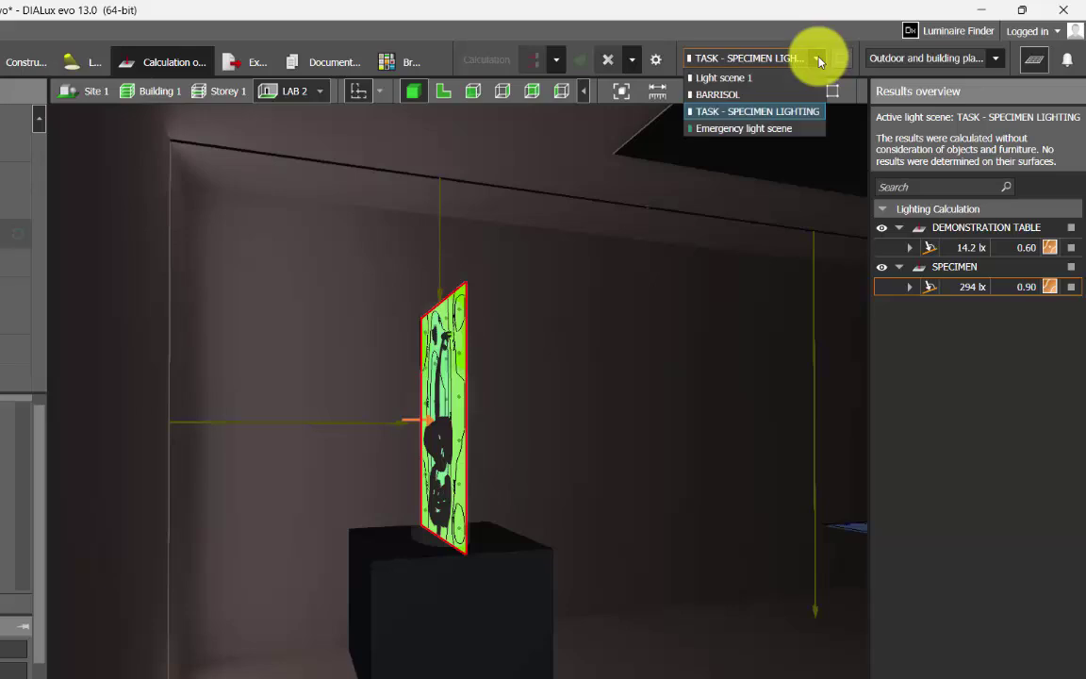
{"action": "left_click", "coordinate": [757, 86]}
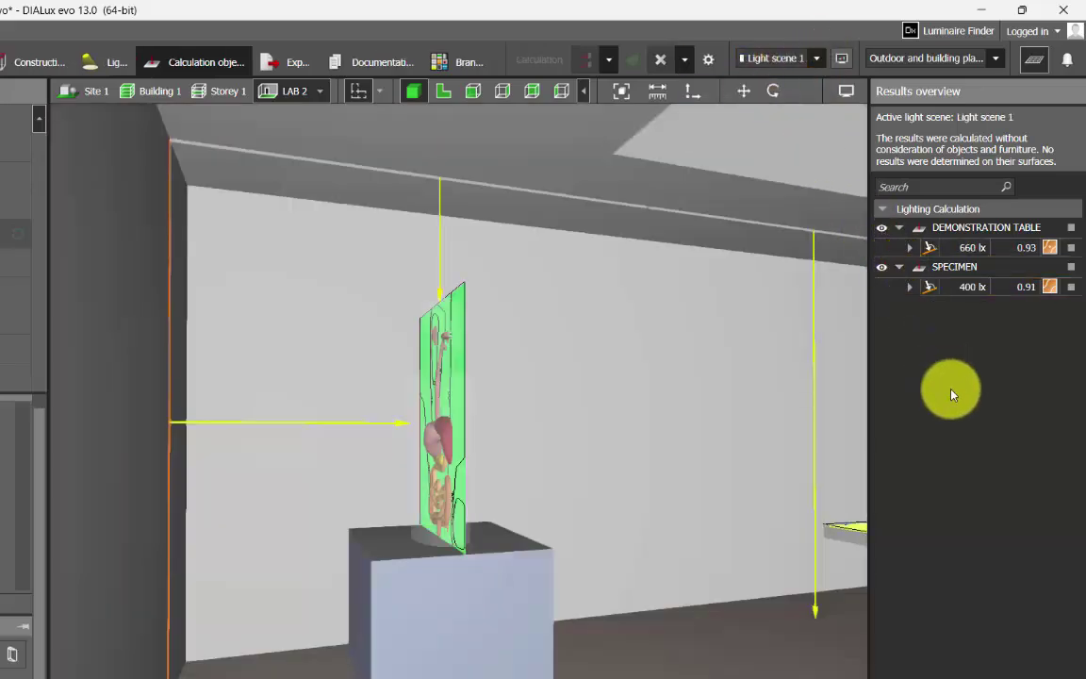
{"action": "left_click", "coordinate": [980, 289]}
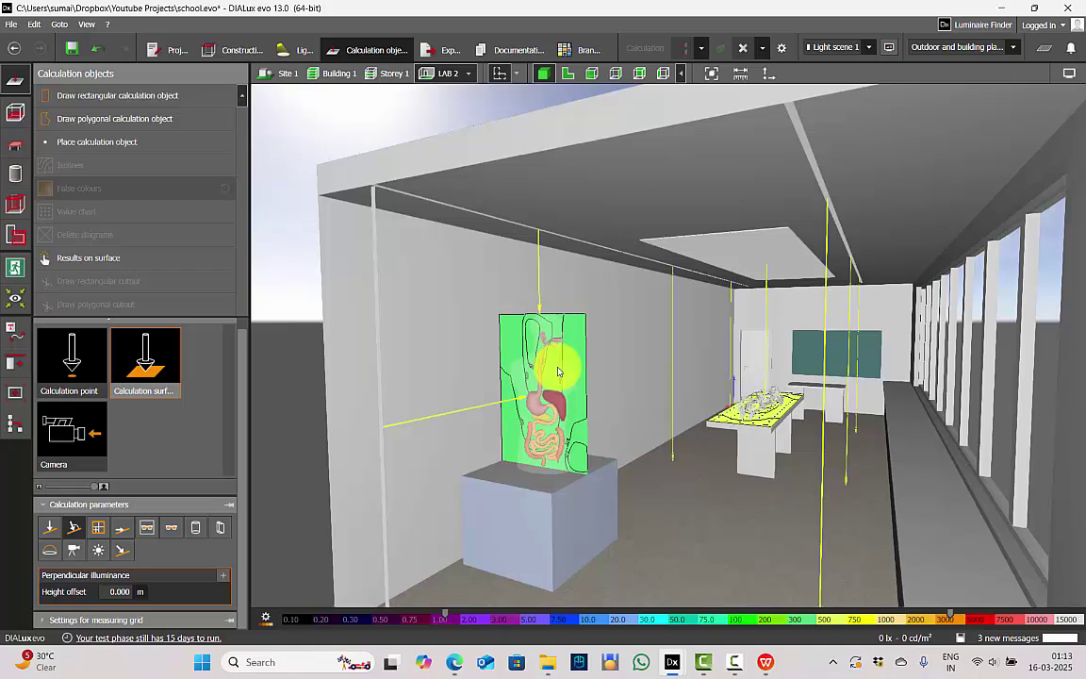
{"action": "scroll", "coordinate": [589, 327], "scroll_direction": "down", "scroll_amount": 1}
{"action": "scroll", "coordinate": [578, 406], "scroll_direction": "up", "scroll_amount": 1}
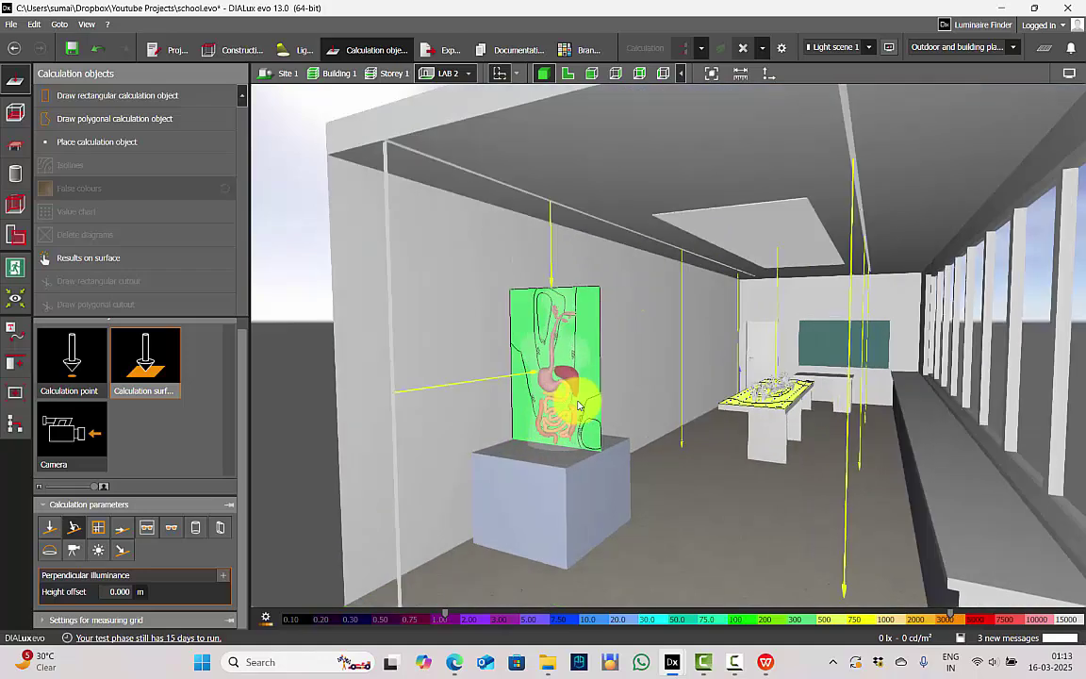
{"action": "left_click_drag", "start_coordinate": [579, 405], "coordinate": [383, 480]}
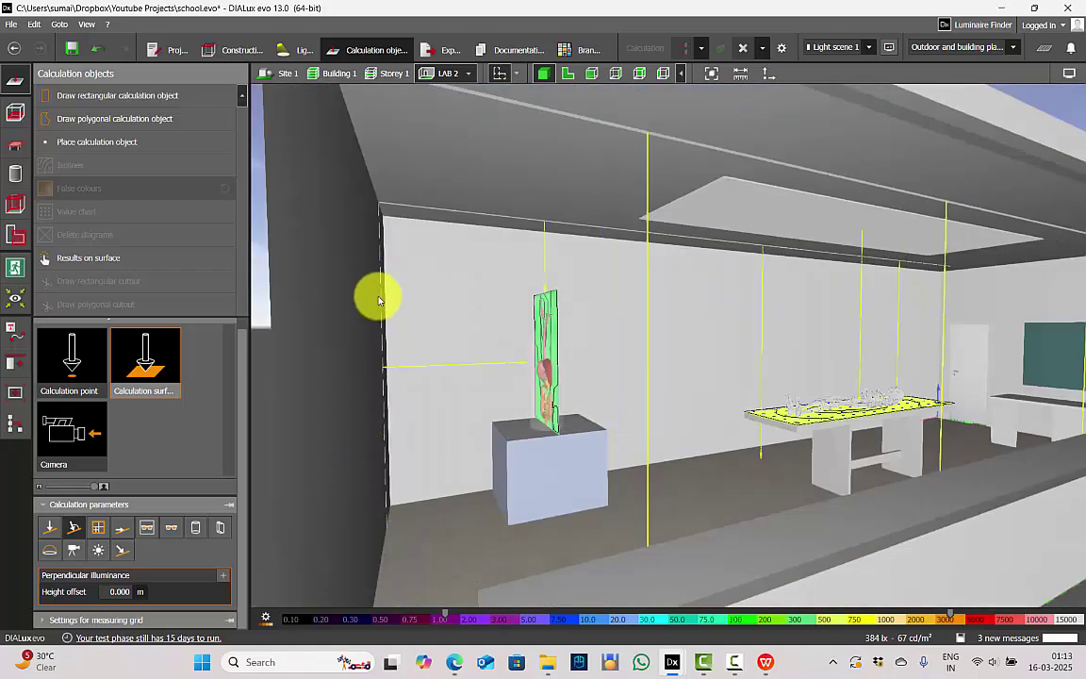
{"action": "scroll", "coordinate": [556, 387], "scroll_direction": "up", "scroll_amount": 3}
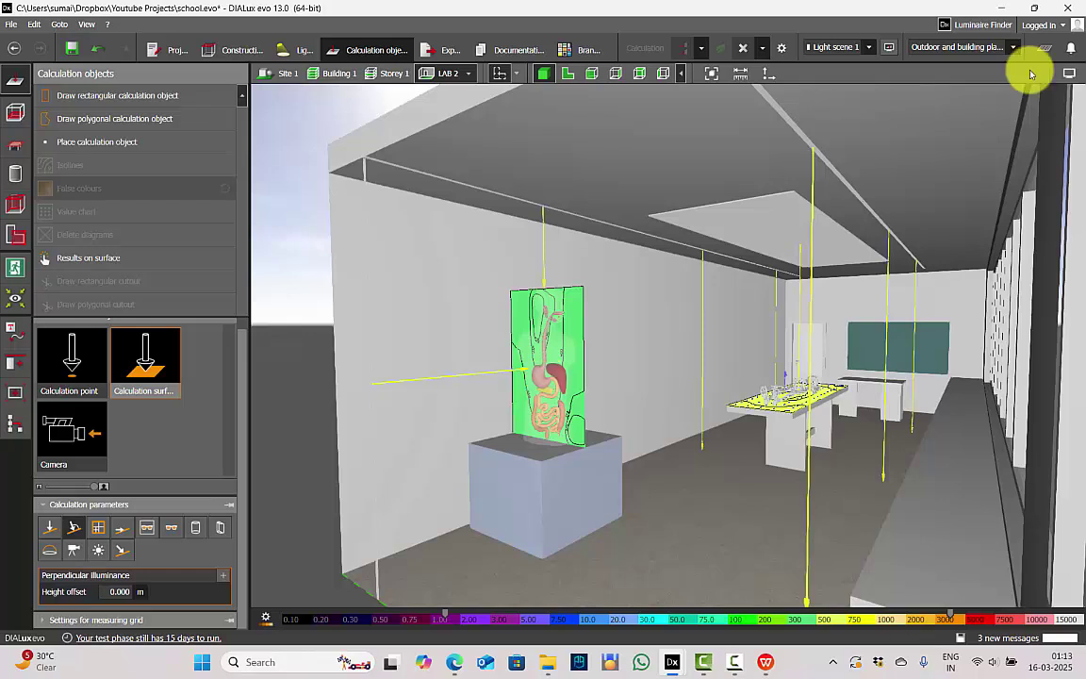
- Switch to the TINY HOUSE project and view its dining area, declining the offer to save the project
{"action": "left_click", "coordinate": [1003, 13]}
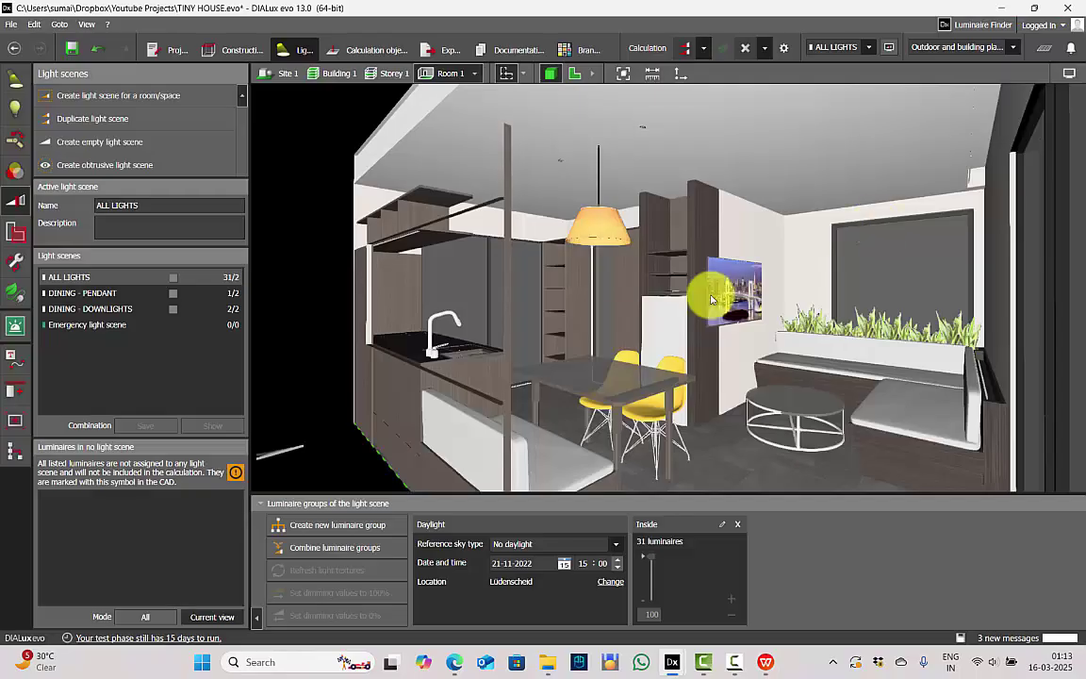
{"action": "scroll", "coordinate": [641, 330], "scroll_direction": "up", "scroll_amount": 2}
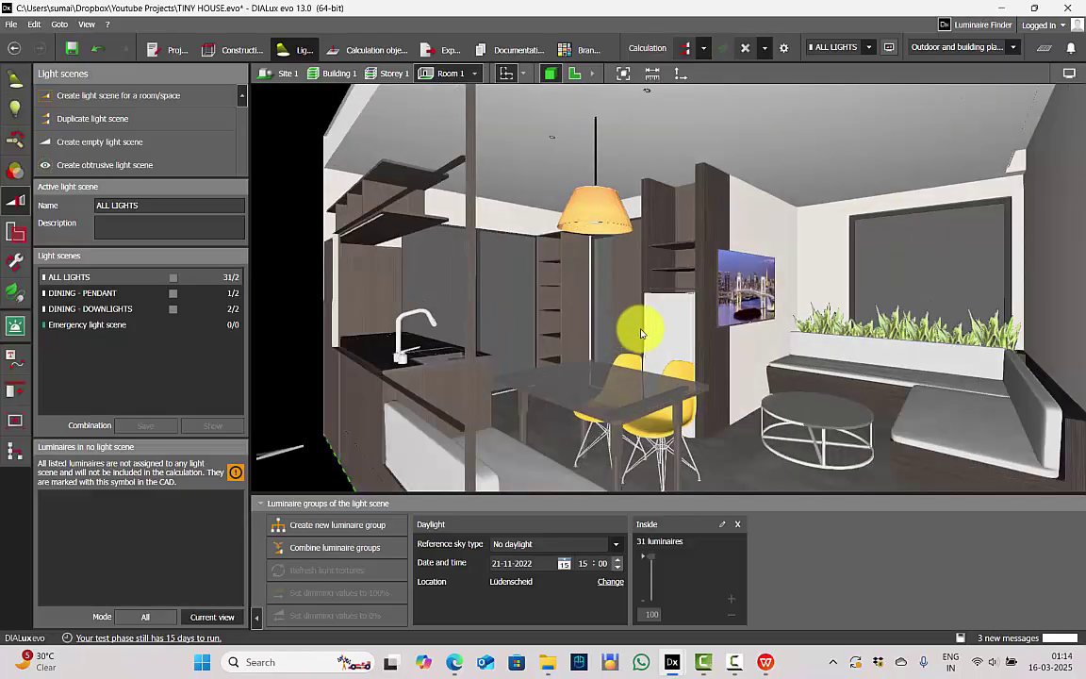
{"action": "left_click", "coordinate": [7, 77]}
{"action": "mouse_move", "coordinate": [680, 311]}
{"action": "right_mouse_down"}
{"action": "mouse_move", "coordinate": [625, 331]}
{"action": "mouse_move", "coordinate": [695, 366]}
{"action": "mouse_move", "coordinate": [441, 330]}
{"action": "mouse_move", "coordinate": [670, 321]}
{"action": "right_mouse_up"}
{"action": "scroll", "coordinate": [527, 322], "scroll_direction": "up", "scroll_amount": 3}
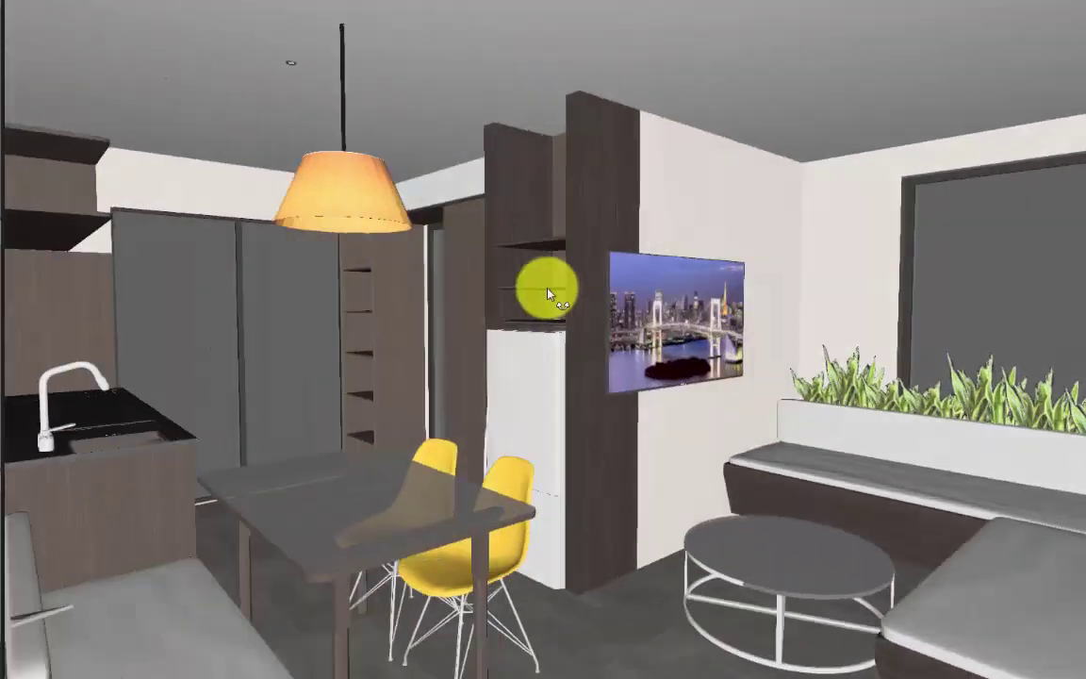
{"action": "left_click_drag", "start_coordinate": [548, 292], "coordinate": [368, 44]}
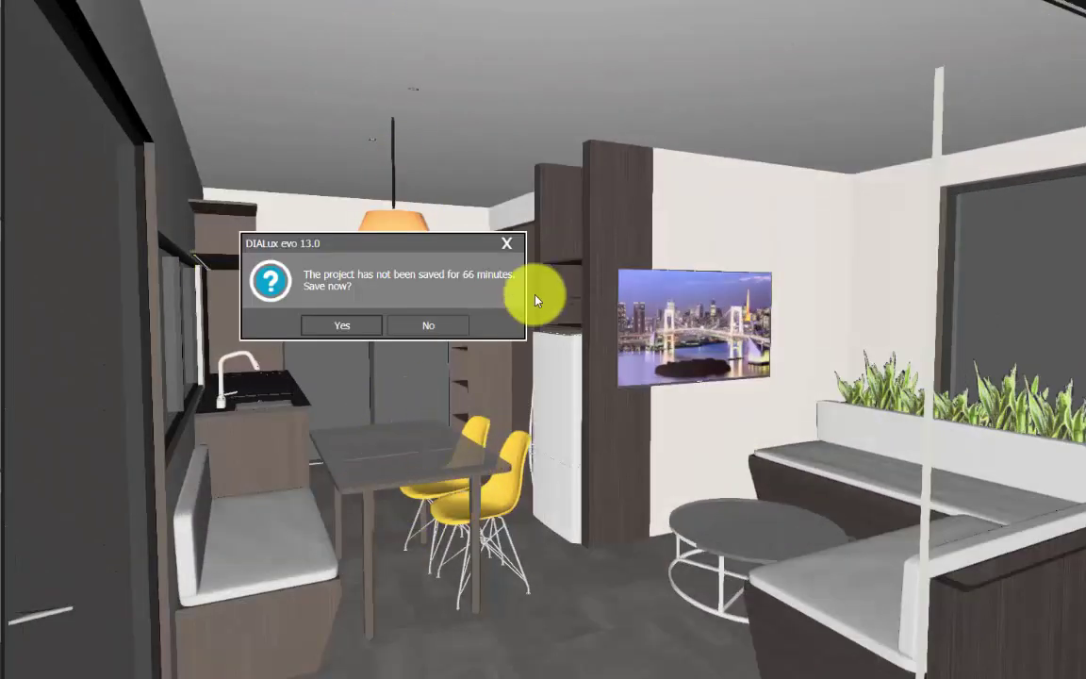
{"action": "left_click", "coordinate": [429, 319]}
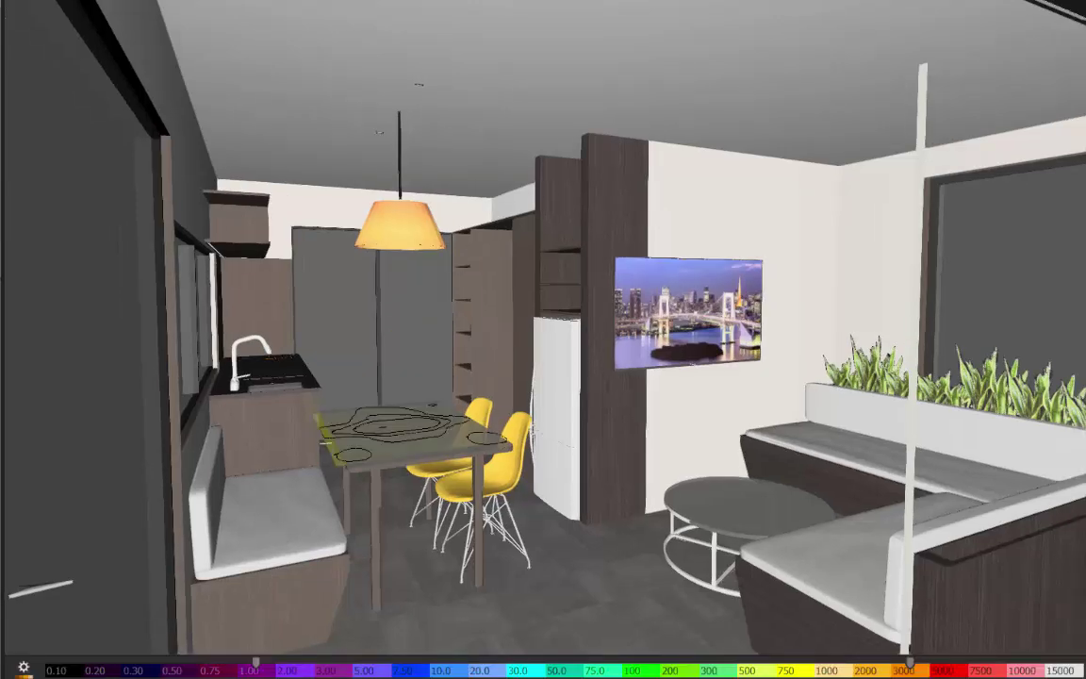
- Rename the calculation surface on the dining table as DINING TABLE and deselect it
{"action": "left_click", "coordinate": [396, 413]}
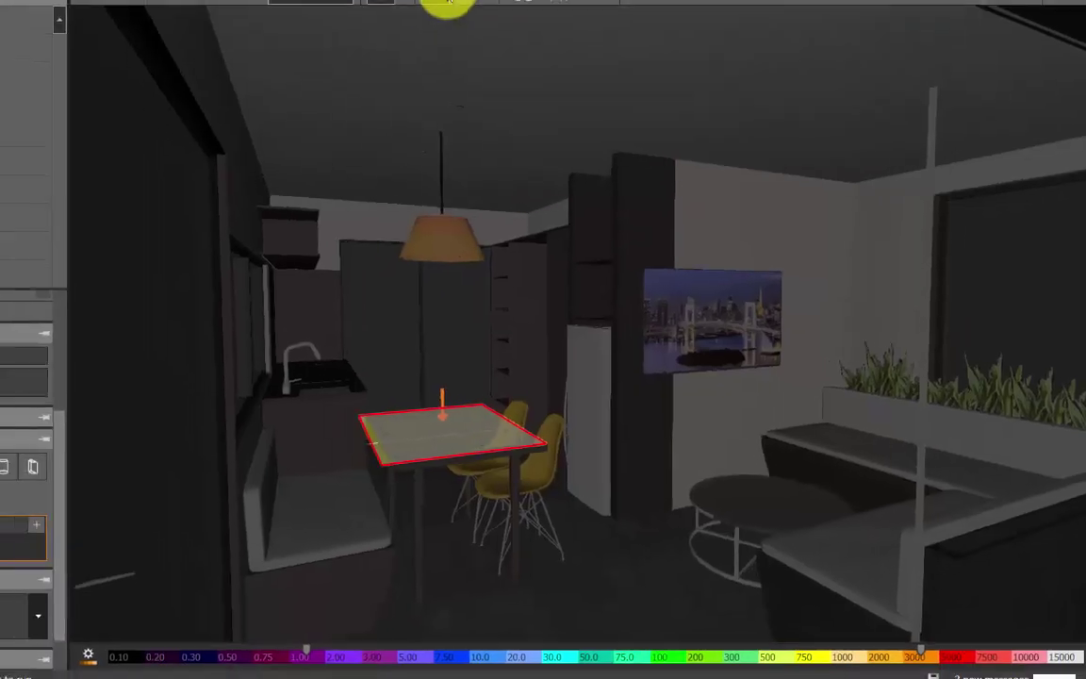
{"action": "left_click", "coordinate": [459, 0]}
{"action": "scroll", "coordinate": [681, 495], "scroll_direction": "up", "scroll_amount": 5}
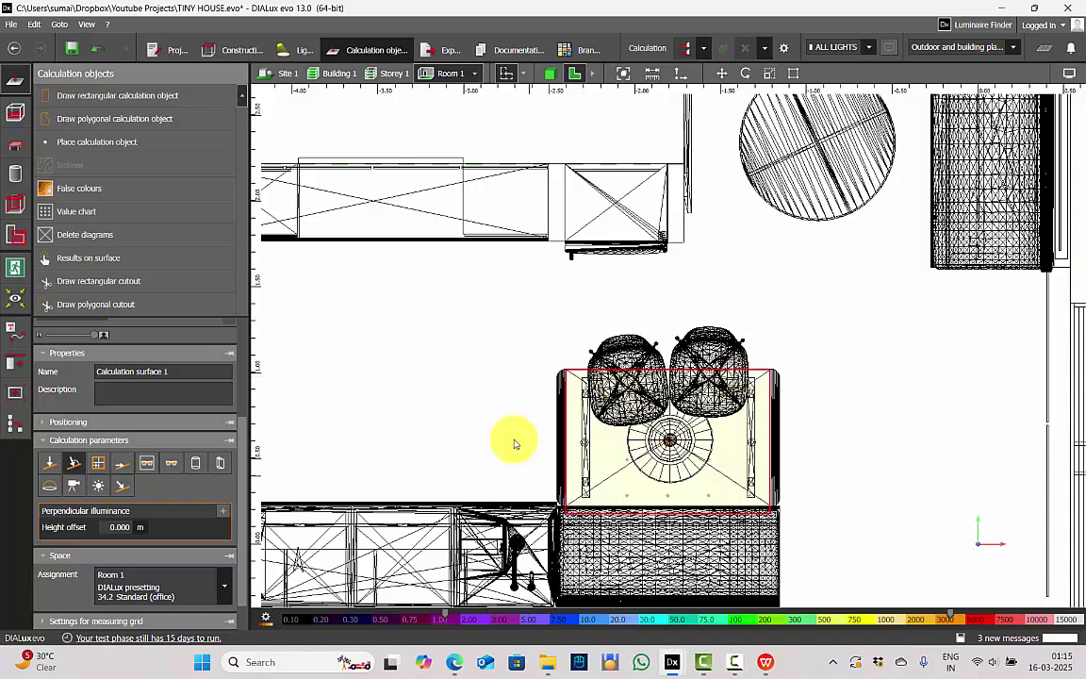
{"action": "left_click", "coordinate": [506, 72]}
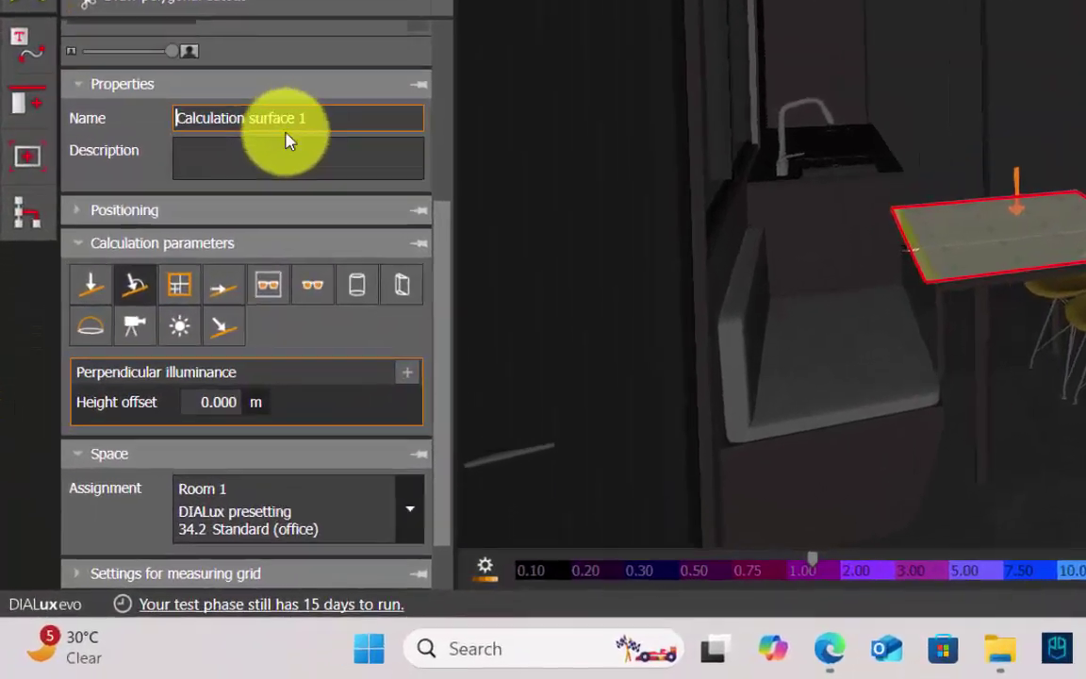
{"action": "key", "text": "ctrl+a"}
{"action": "type", "text": "DINING"}
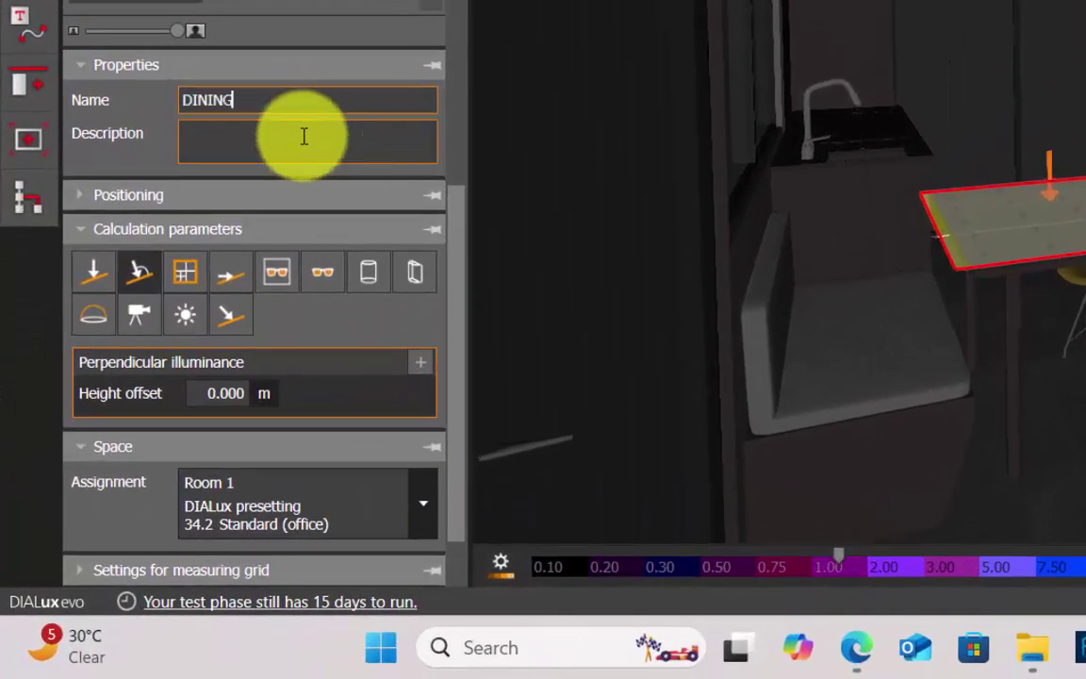
{"action": "type", "text": " TABLE"}
{"action": "key", "text": "Return"}
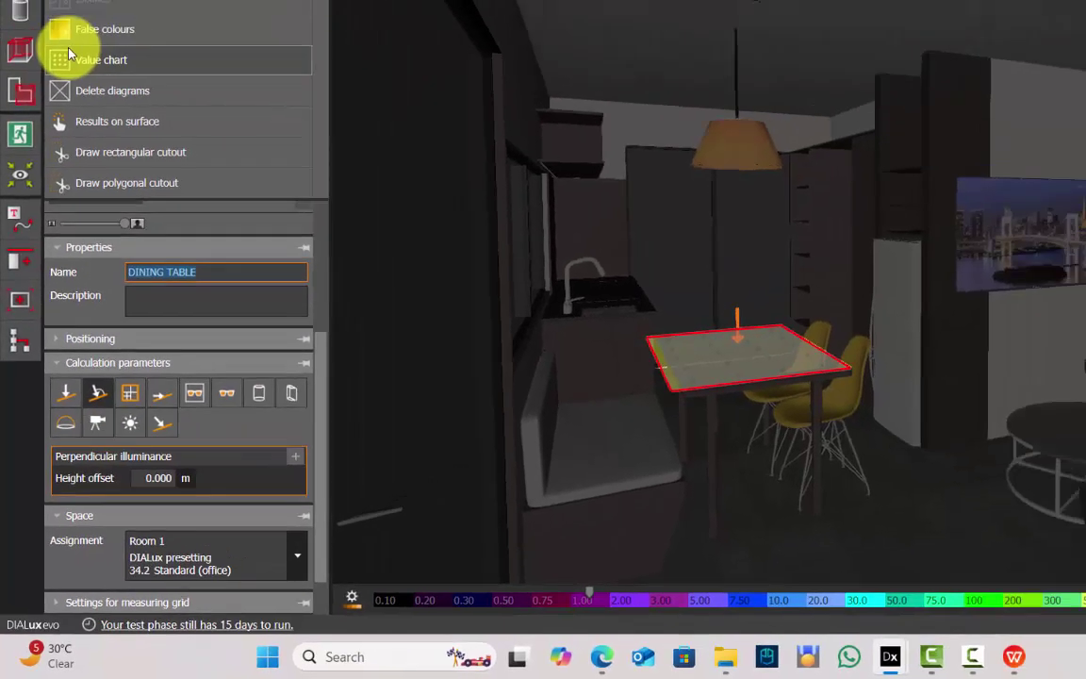
{"action": "left_click", "coordinate": [539, 166]}
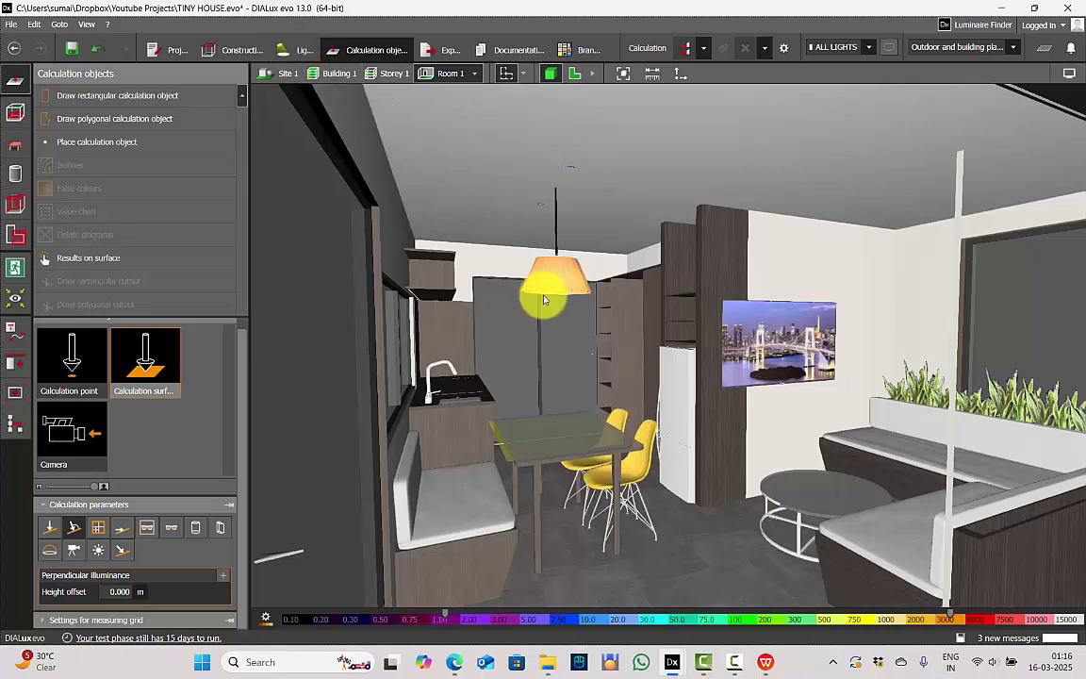
{"action": "scroll", "coordinate": [521, 315], "scroll_direction": "down", "scroll_amount": 1}
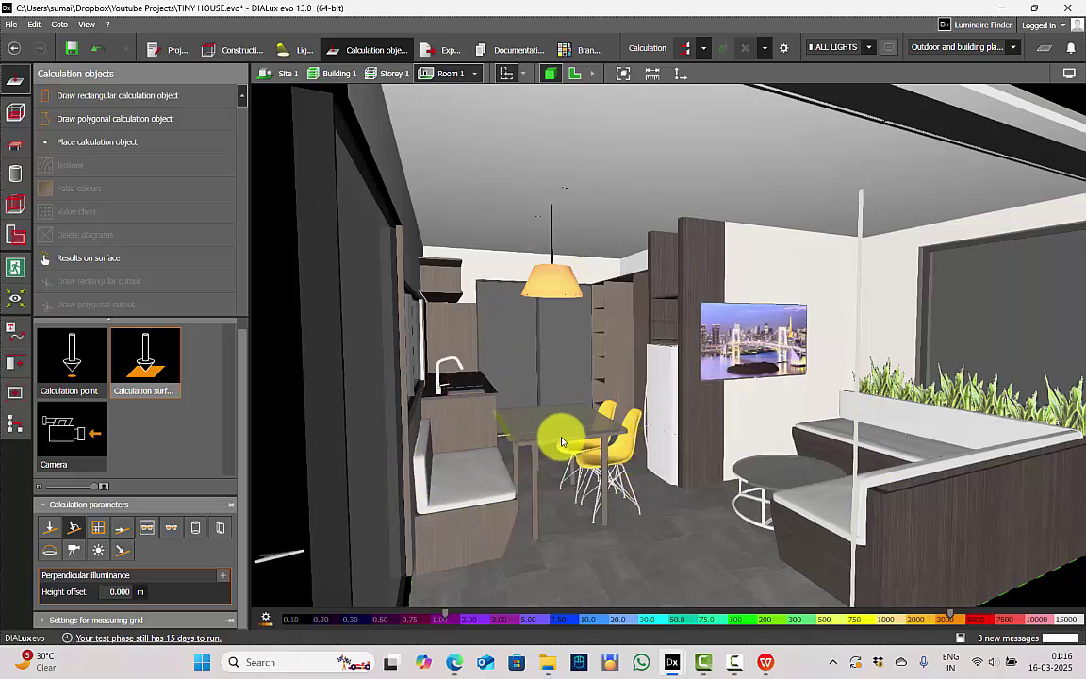
{"action": "scroll", "coordinate": [564, 434], "scroll_direction": "up", "scroll_amount": 2}
{"action": "right_click_drag", "start_coordinate": [586, 413], "coordinate": [500, 432]}
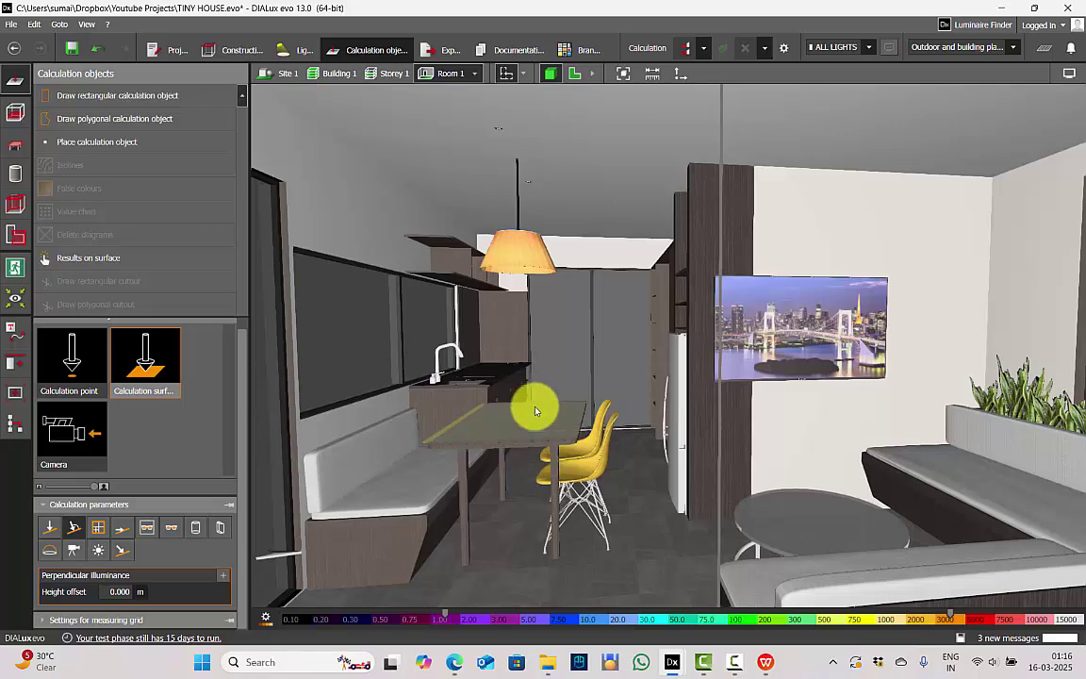
{"action": "left_click_drag", "start_coordinate": [566, 414], "coordinate": [460, 196]}
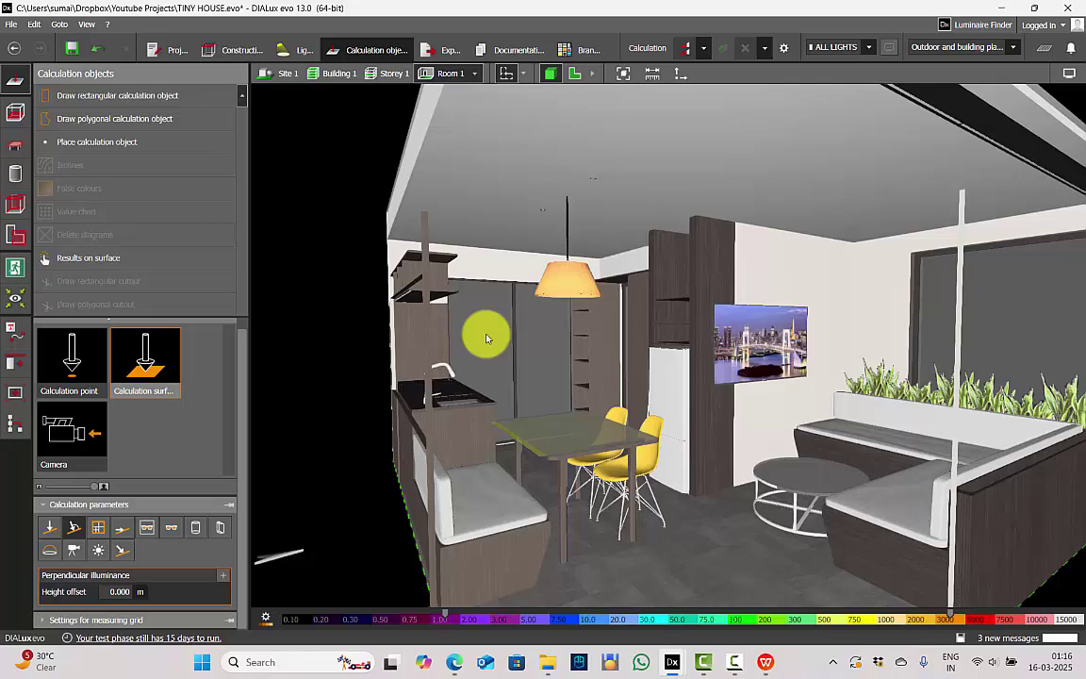
{"action": "right_click_drag", "start_coordinate": [486, 338], "coordinate": [504, 214]}
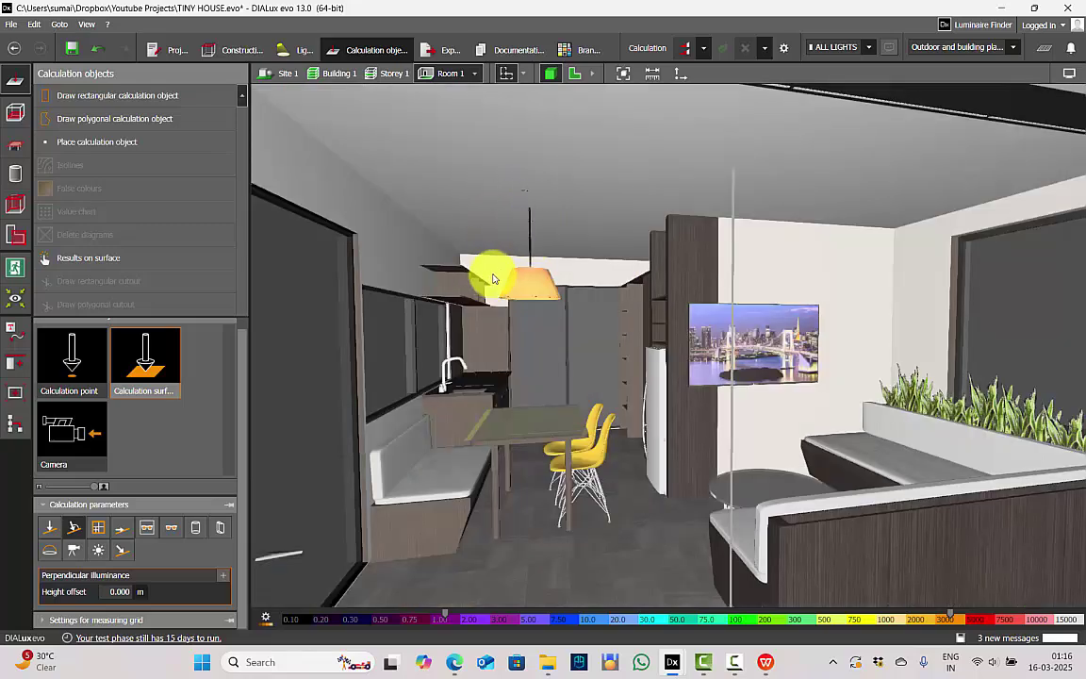
{"action": "left_click_drag", "start_coordinate": [492, 278], "coordinate": [530, 308]}
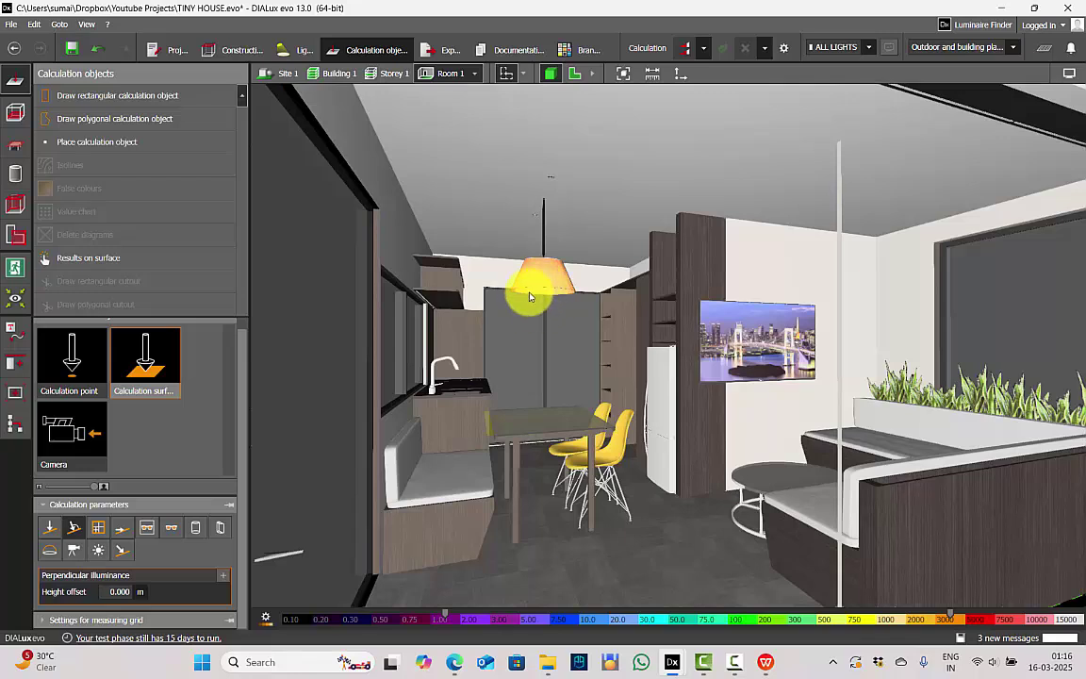
- Review the luminaire groups assigned to the DINING - PENDANT and DINING - DOWNLIGHTS light scenes
{"action": "left_click", "coordinate": [286, 47]}
{"action": "left_click", "coordinate": [14, 200]}
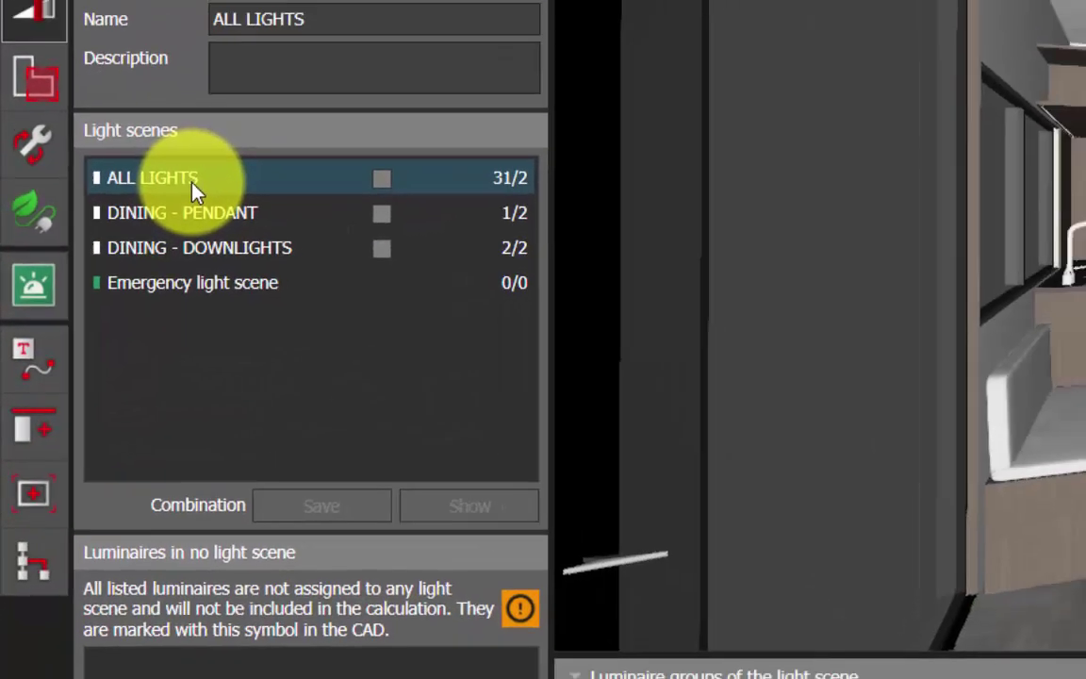
{"action": "left_click", "coordinate": [100, 285]}
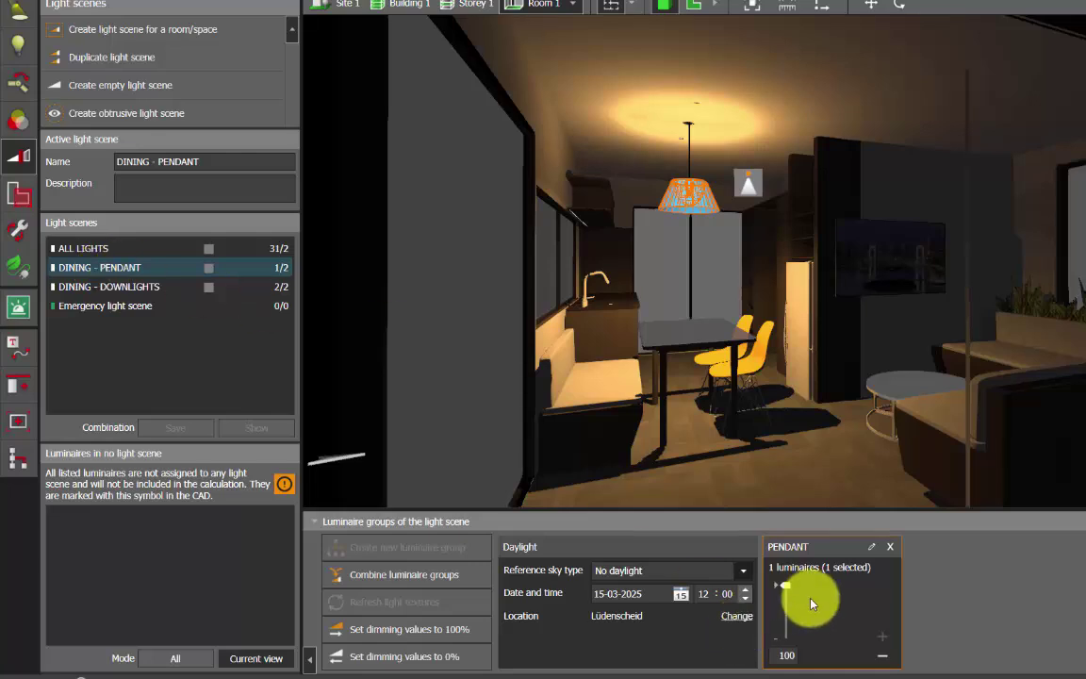
{"action": "left_click", "coordinate": [118, 288]}
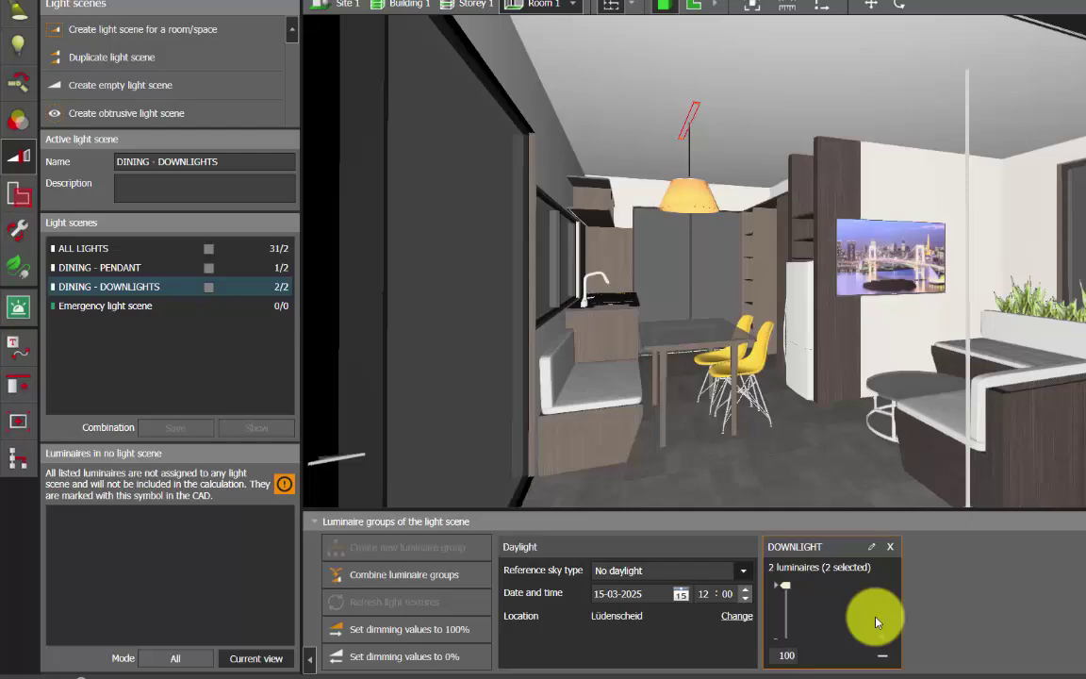
- Activate the ALL LIGHTS scene and inspect the DINING TABLE calculation surface, leaving it deselected
{"action": "left_click", "coordinate": [113, 285]}
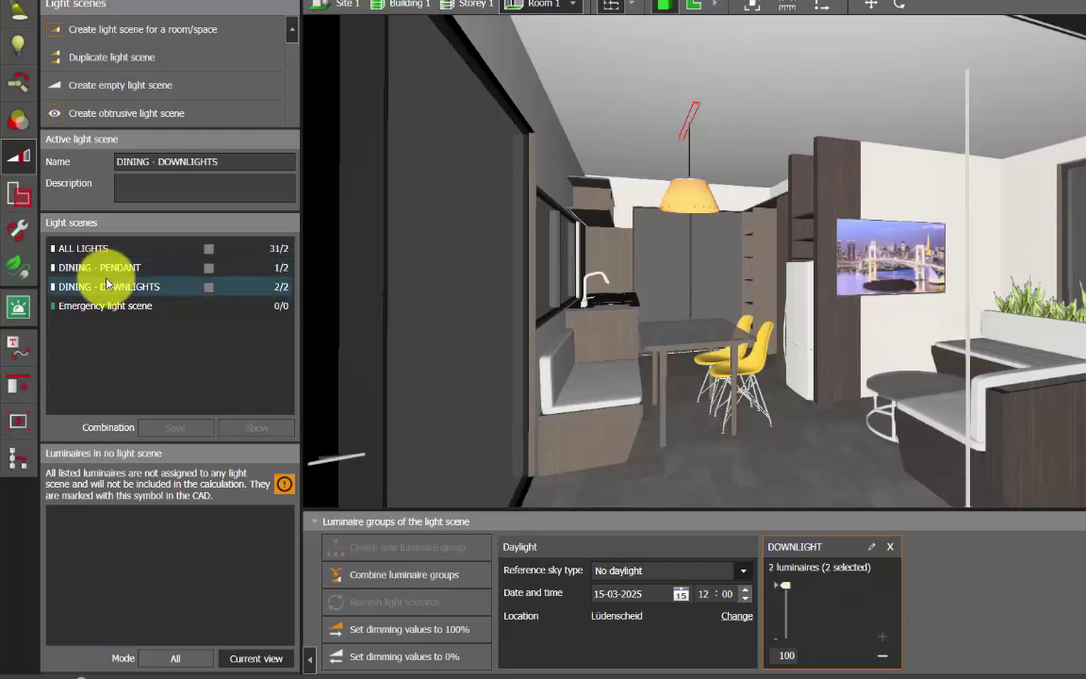
{"action": "left_click", "coordinate": [106, 249]}
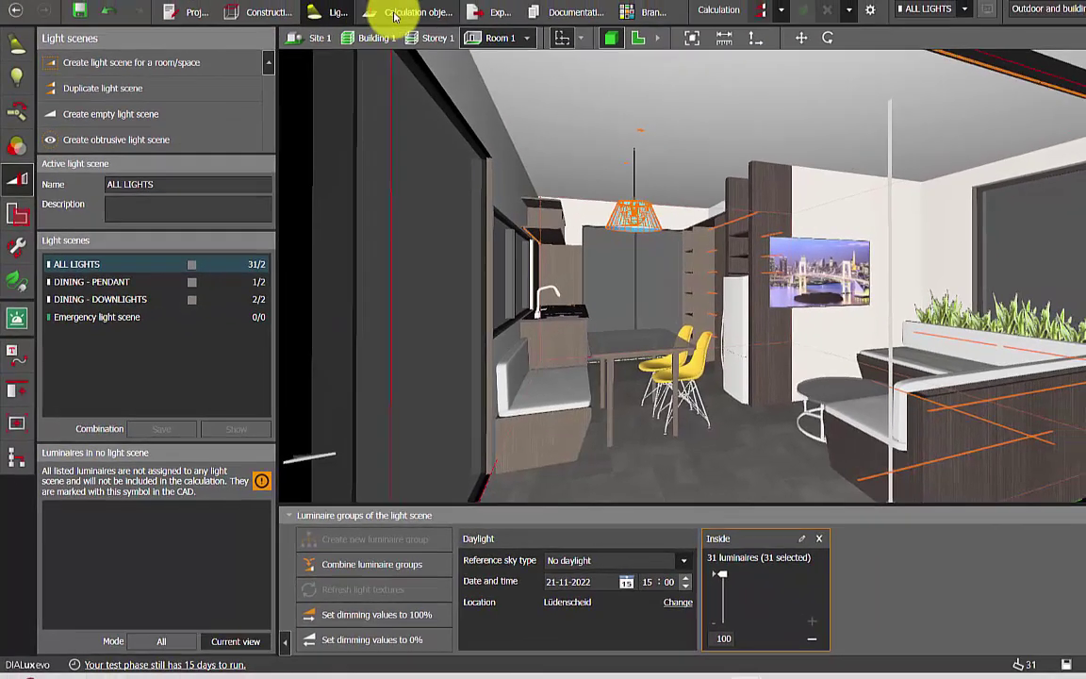
{"action": "left_click", "coordinate": [396, 12]}
{"action": "left_click", "coordinate": [526, 427]}
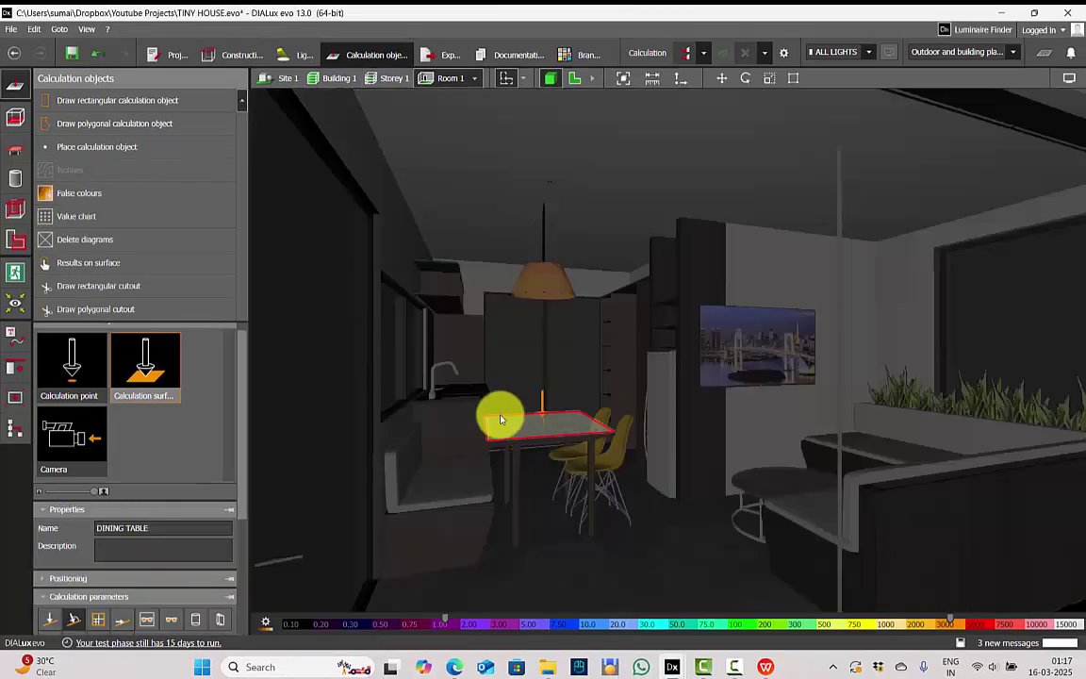
{"action": "key", "text": "Escape"}
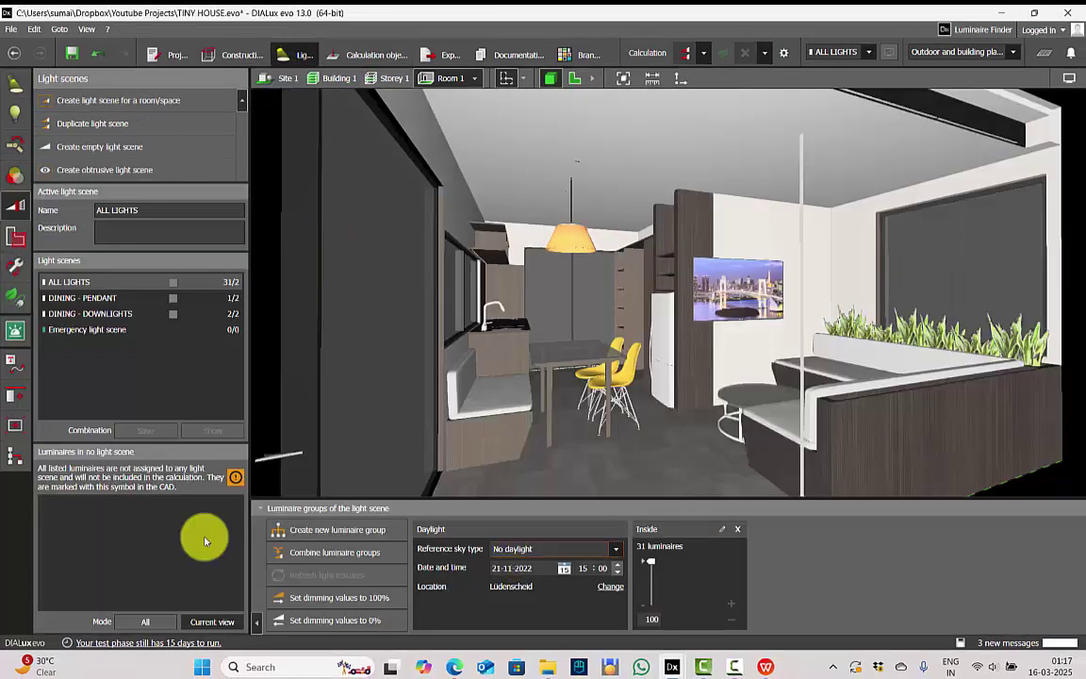
- Calculate all standard light scenes for the entire project with the option Without objects and furniture
{"action": "left_click", "coordinate": [783, 52]}
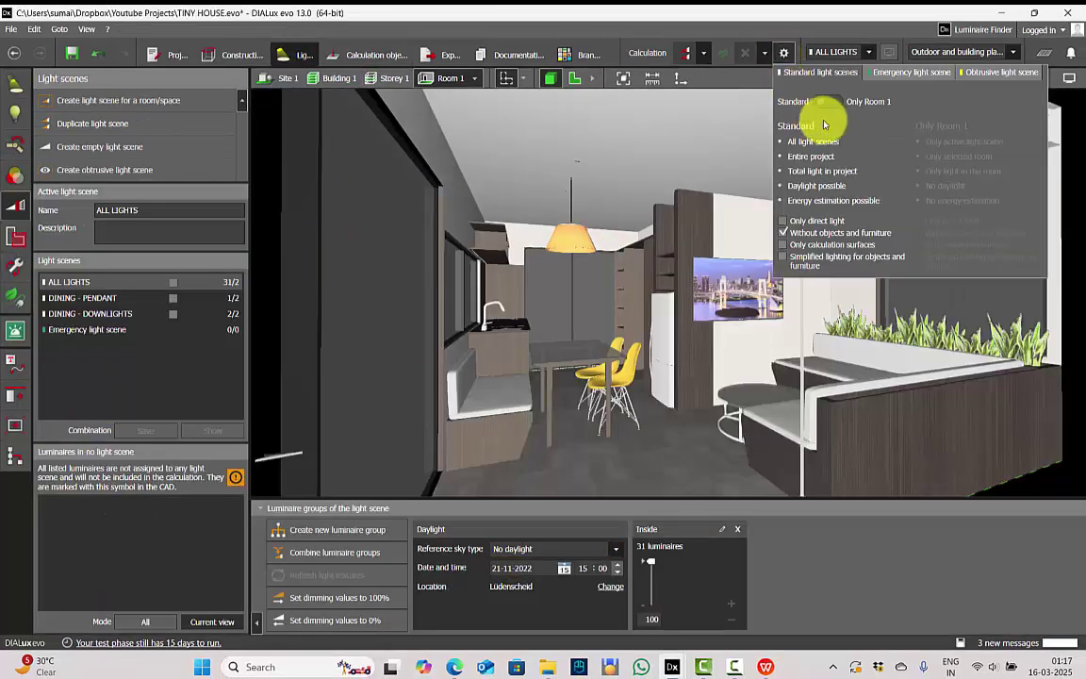
{"action": "mouse_move", "coordinate": [808, 240]}
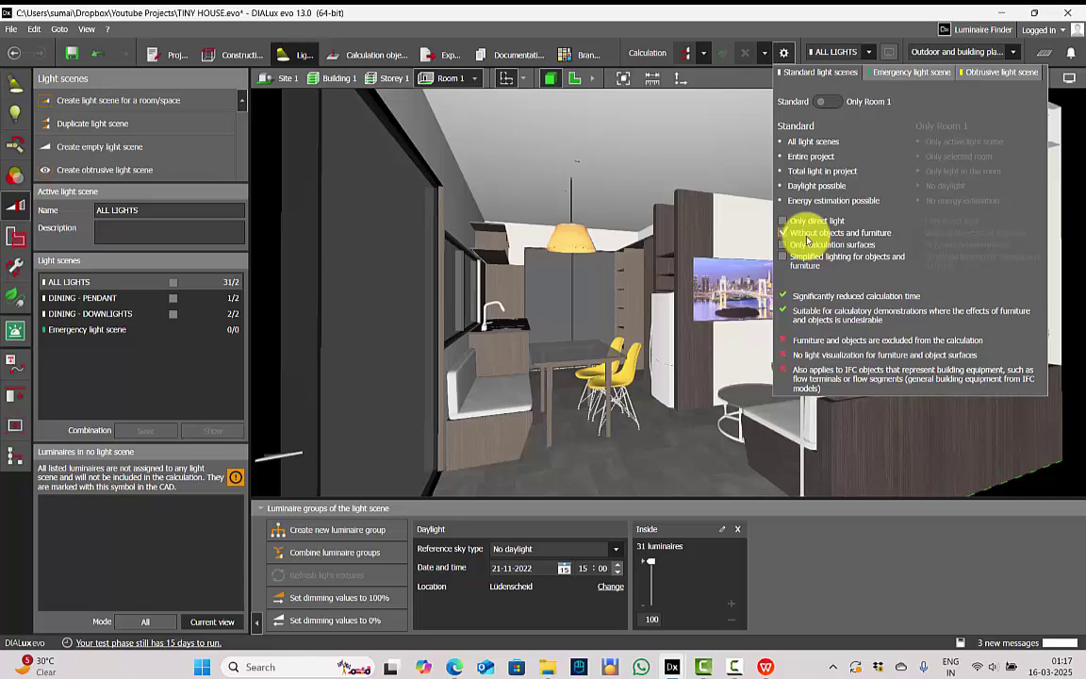
{"action": "left_click", "coordinate": [686, 53]}
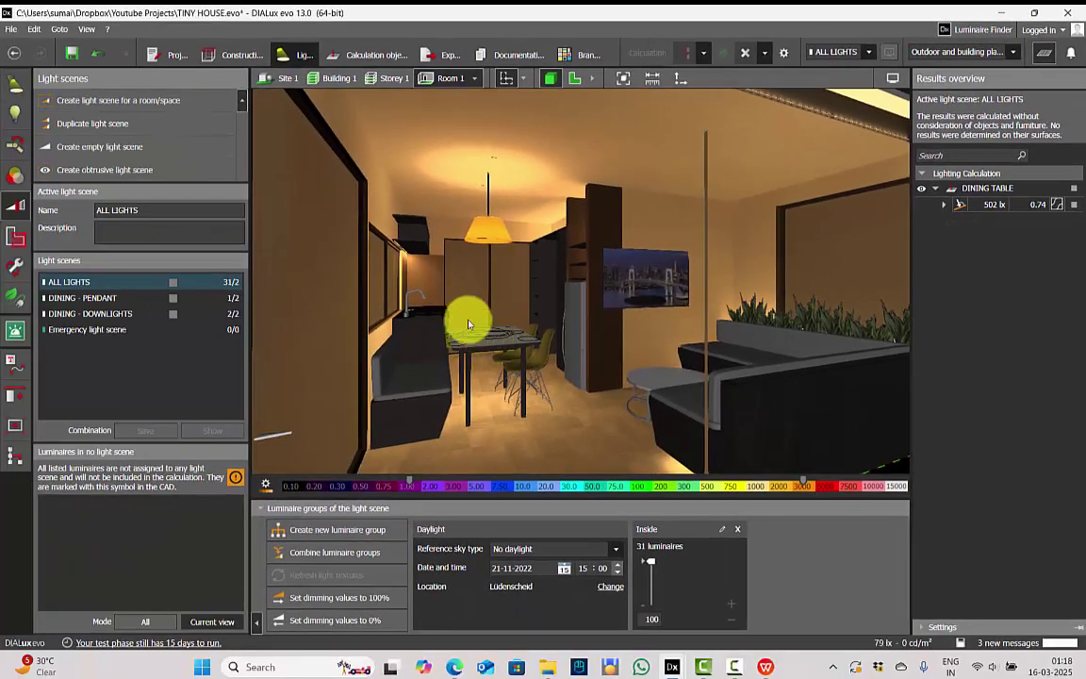
- Compare the DINING TABLE surface's illuminance and uniformity in the DINING - PENDANT, DINING - DOWNLIGHTS and ALL LIGHTS scenes
{"action": "left_click", "coordinate": [76, 298]}
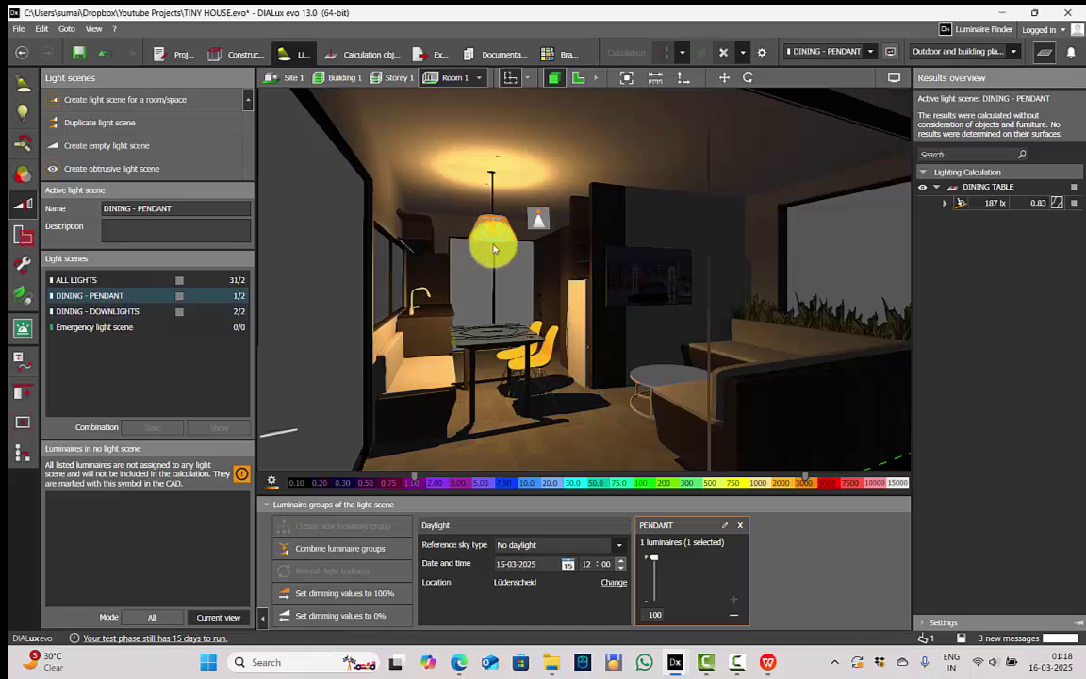
{"action": "left_click", "coordinate": [86, 313]}
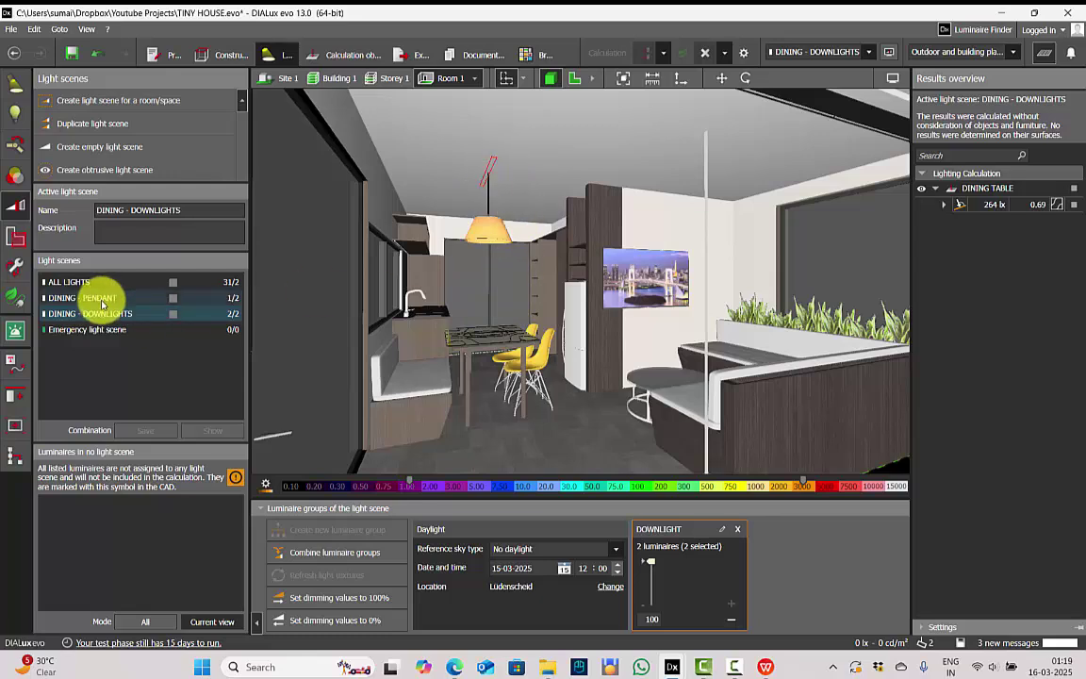
{"action": "left_click", "coordinate": [639, 295]}
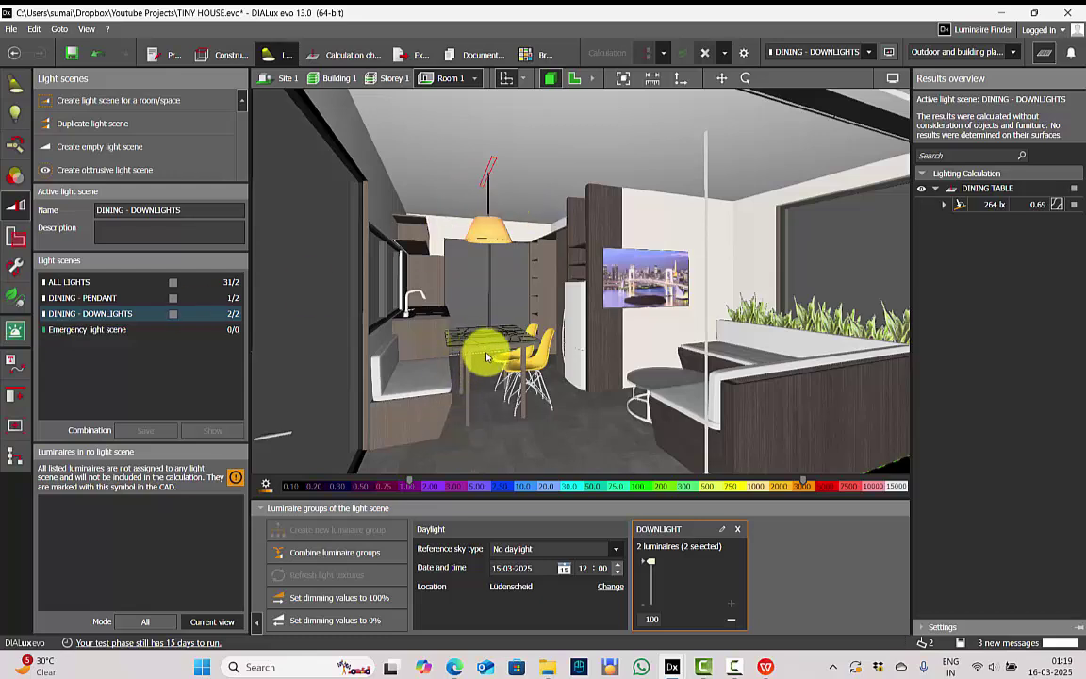
{"action": "left_click", "coordinate": [66, 283]}
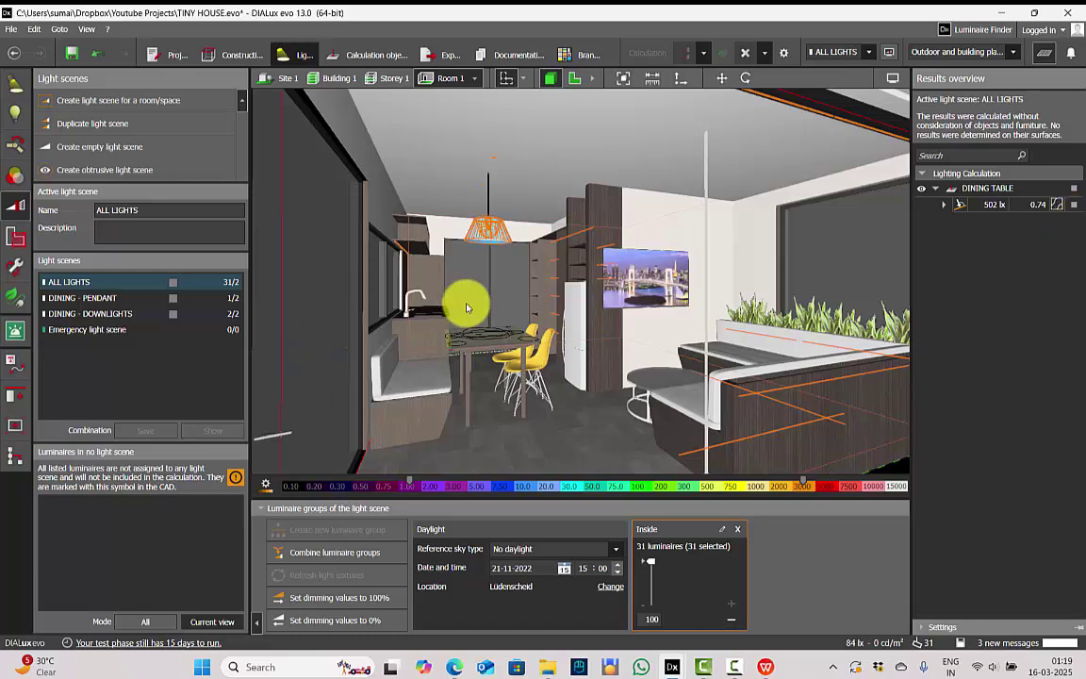
- Review the DINING - DOWNLIGHTS results again, switch to DINING - PENDANT and select the dining table's calculation surface
{"action": "left_click", "coordinate": [90, 318]}
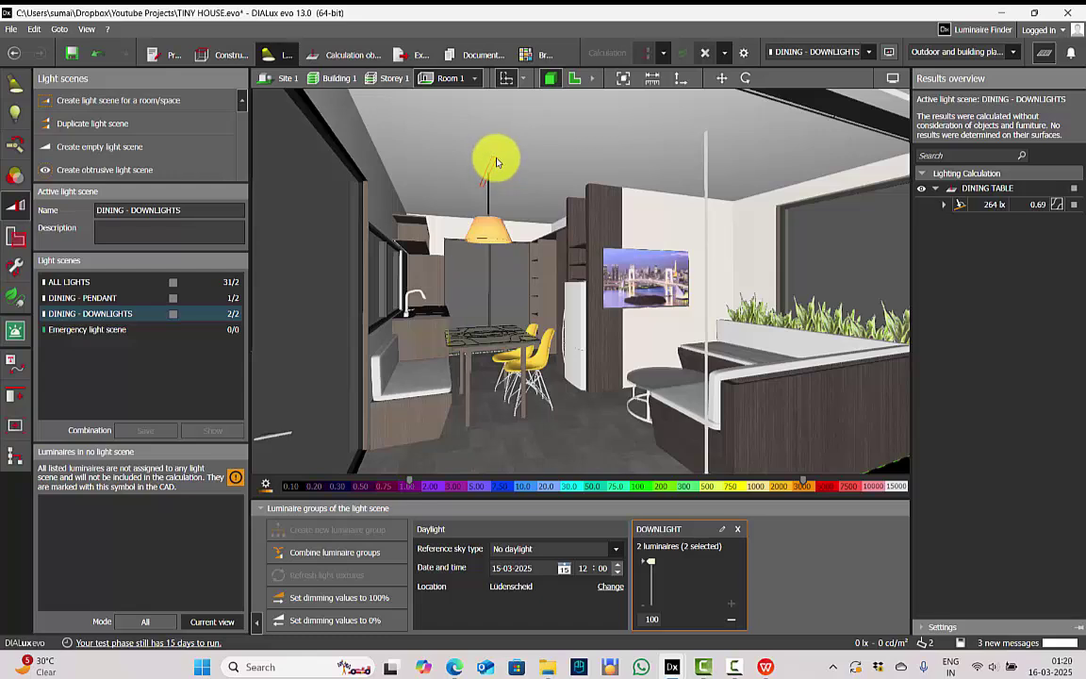
{"action": "left_click", "coordinate": [98, 298]}
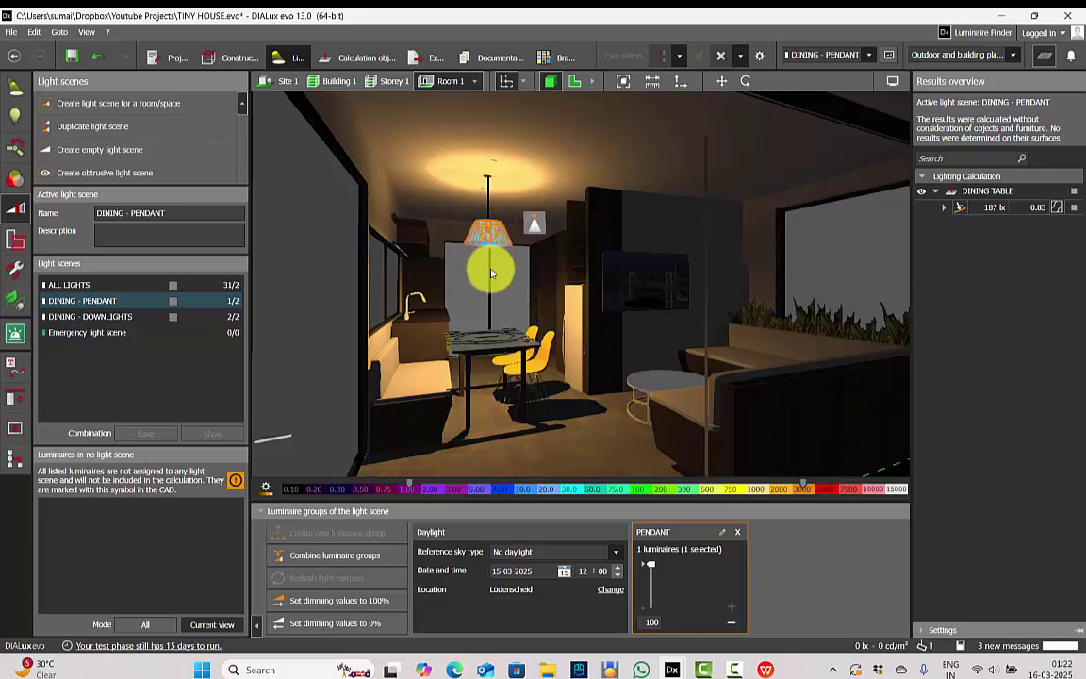
{"action": "left_click", "coordinate": [487, 341]}
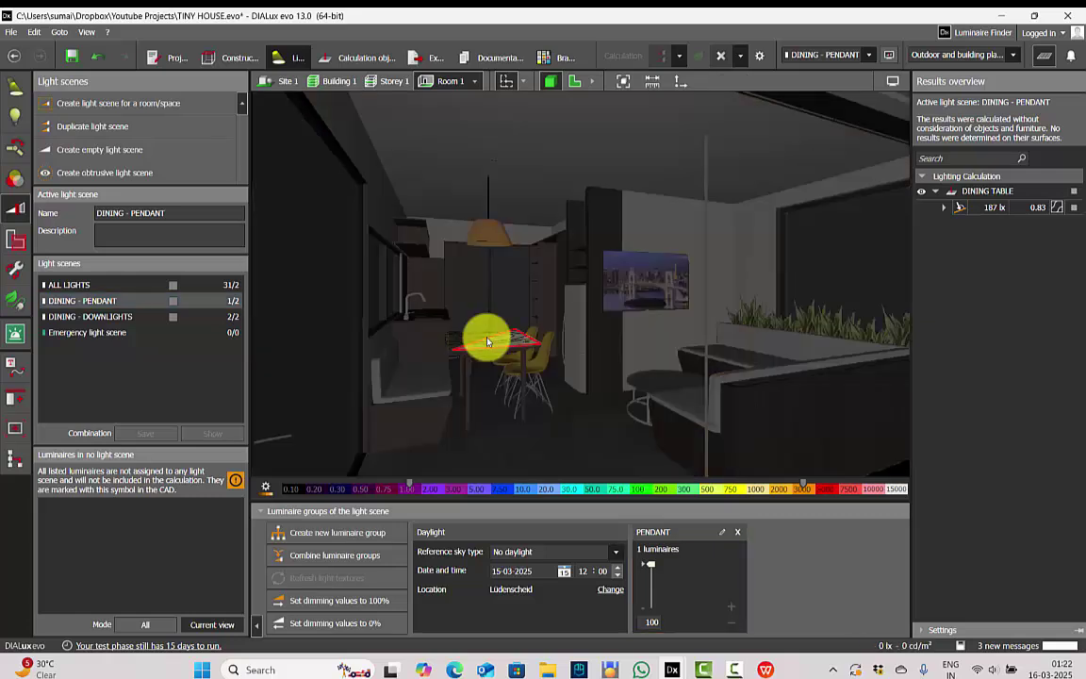